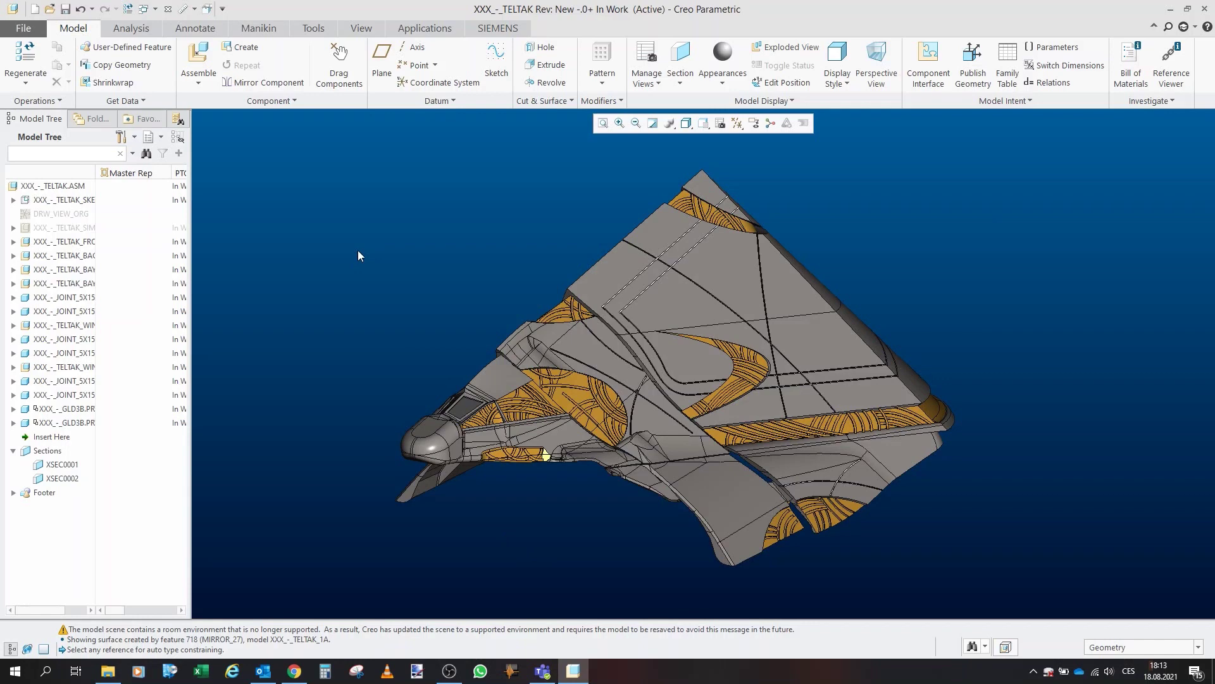
# - Roll the assembly back by moving the insertion point directly after the XXX_-_TELTAK_FRONT subassembly
pyautogui.scroll(2, 425, 256)
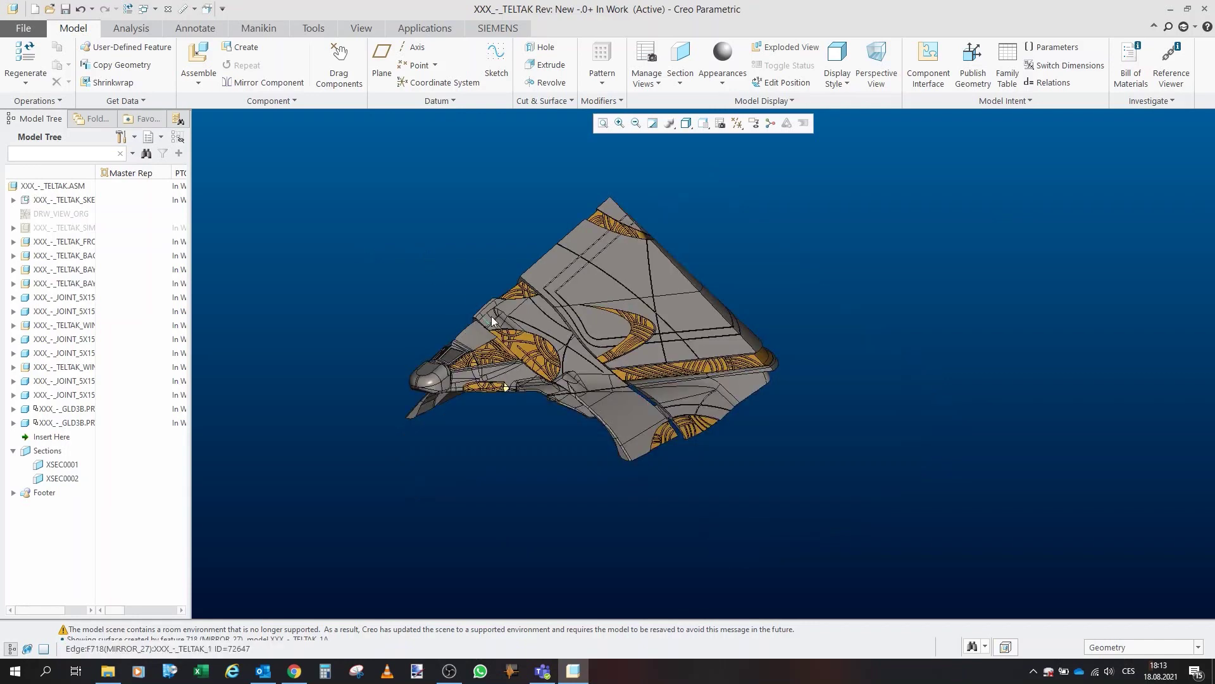
pyautogui.scroll(-4, 515, 222)
pyautogui.scroll(5, 513, 255)
pyautogui.scroll(-3, 514, 256)
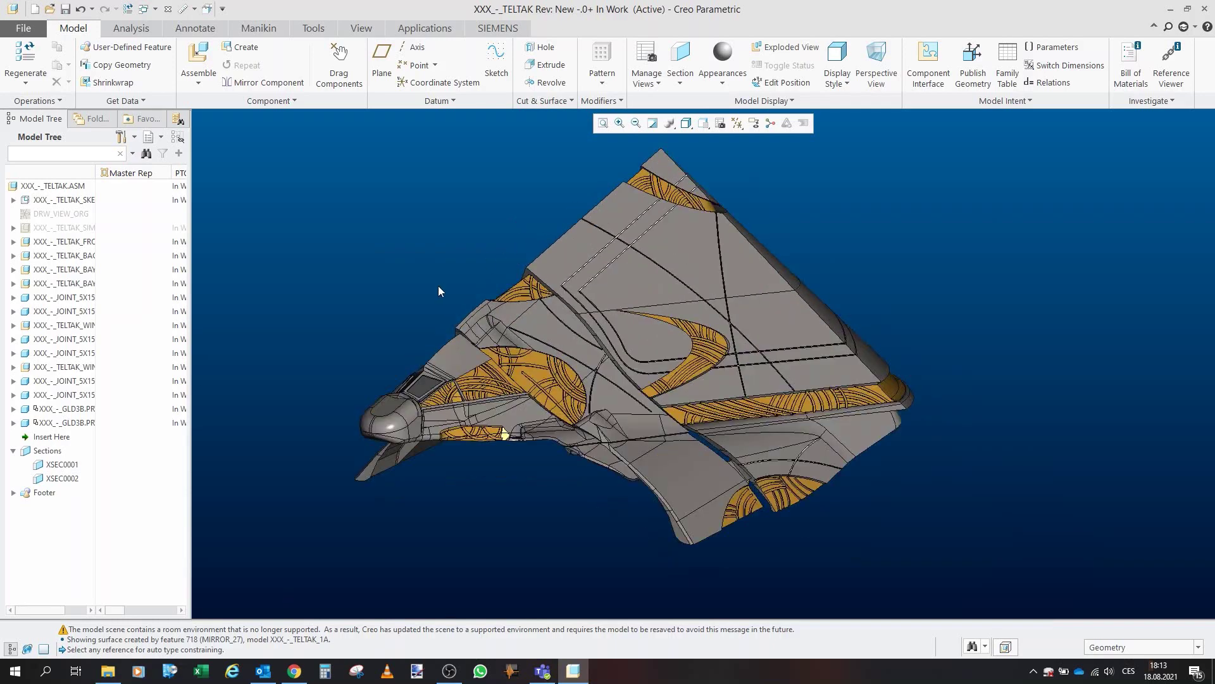
pyautogui.moveTo(442, 283); pyautogui.dragTo(457, 273, button='middle')
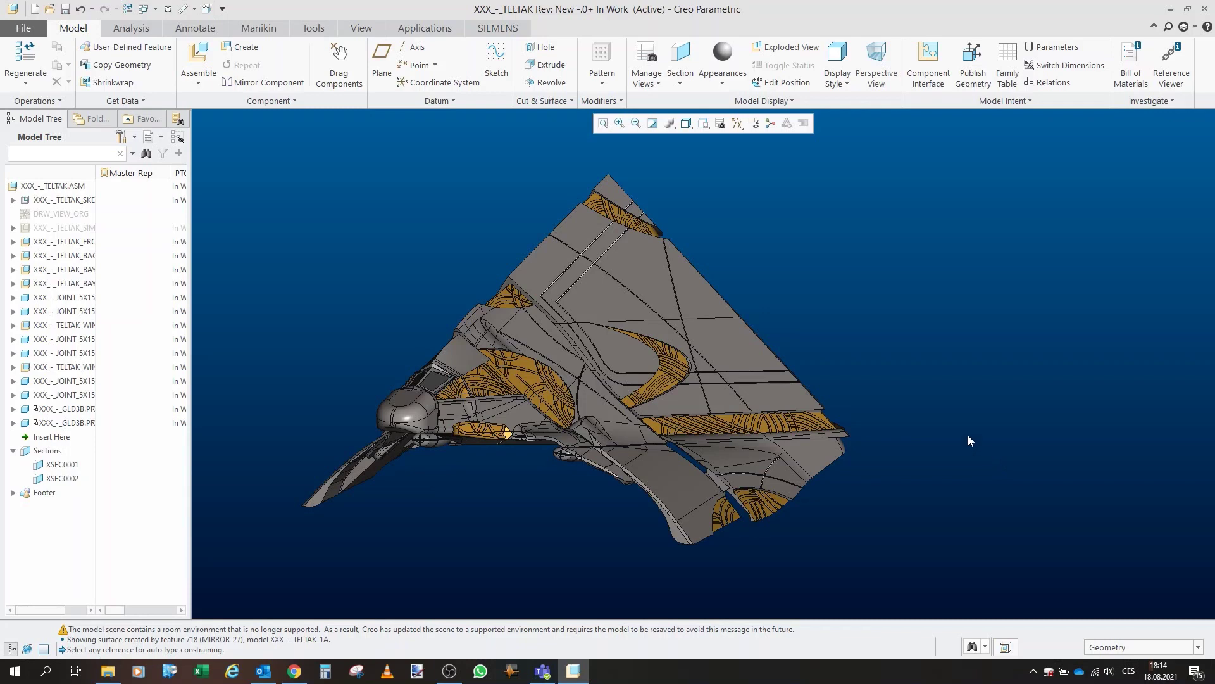
pyautogui.moveTo(662, 436)
pyautogui.mouseDown(button='middle')
pyautogui.moveTo(549, 337)
pyautogui.moveTo(673, 338)
pyautogui.moveTo(690, 362)
pyautogui.moveTo(467, 336)
pyautogui.moveTo(745, 418)
pyautogui.moveTo(557, 367)
pyautogui.moveTo(529, 306)
pyautogui.moveTo(583, 276)
pyautogui.moveTo(623, 338)
pyautogui.moveTo(530, 371)
pyautogui.moveTo(483, 361)
pyautogui.moveTo(488, 372)
pyautogui.moveTo(769, 438)
pyautogui.mouseUp(button='middle')
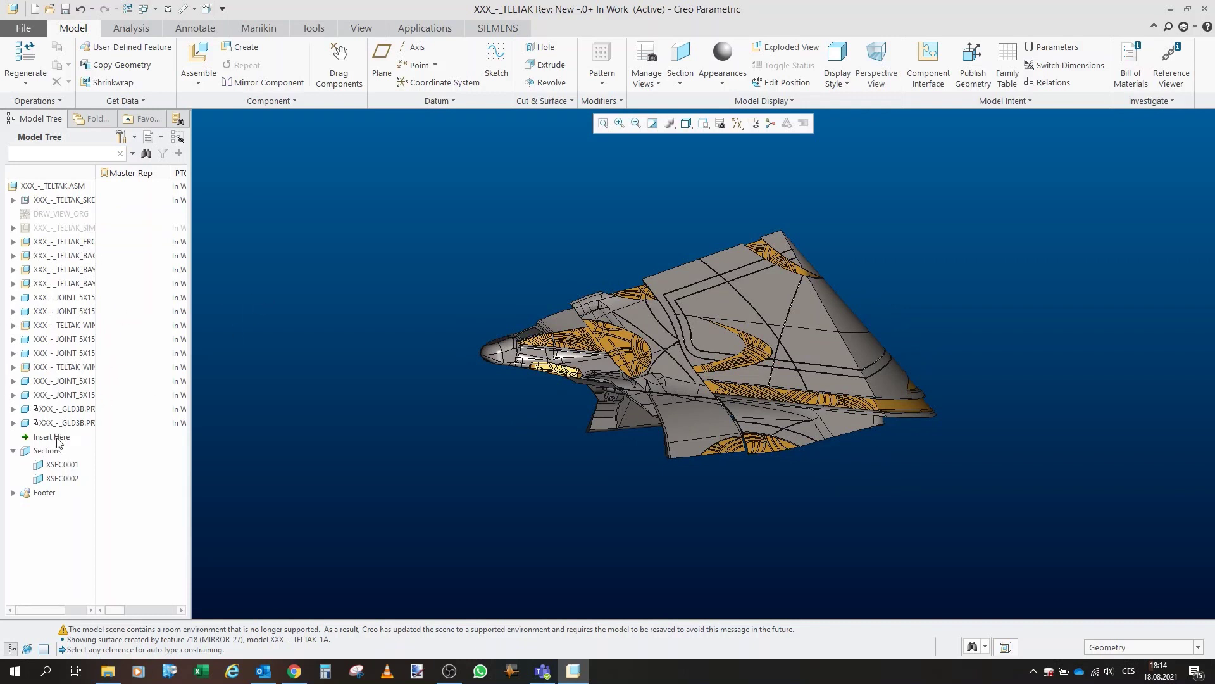
pyautogui.moveTo(57, 441); pyautogui.dragTo(84, 247)
pyautogui.scroll(-4, 647, 304)
pyautogui.moveTo(629, 326); pyautogui.dragTo(586, 380, button='middle')
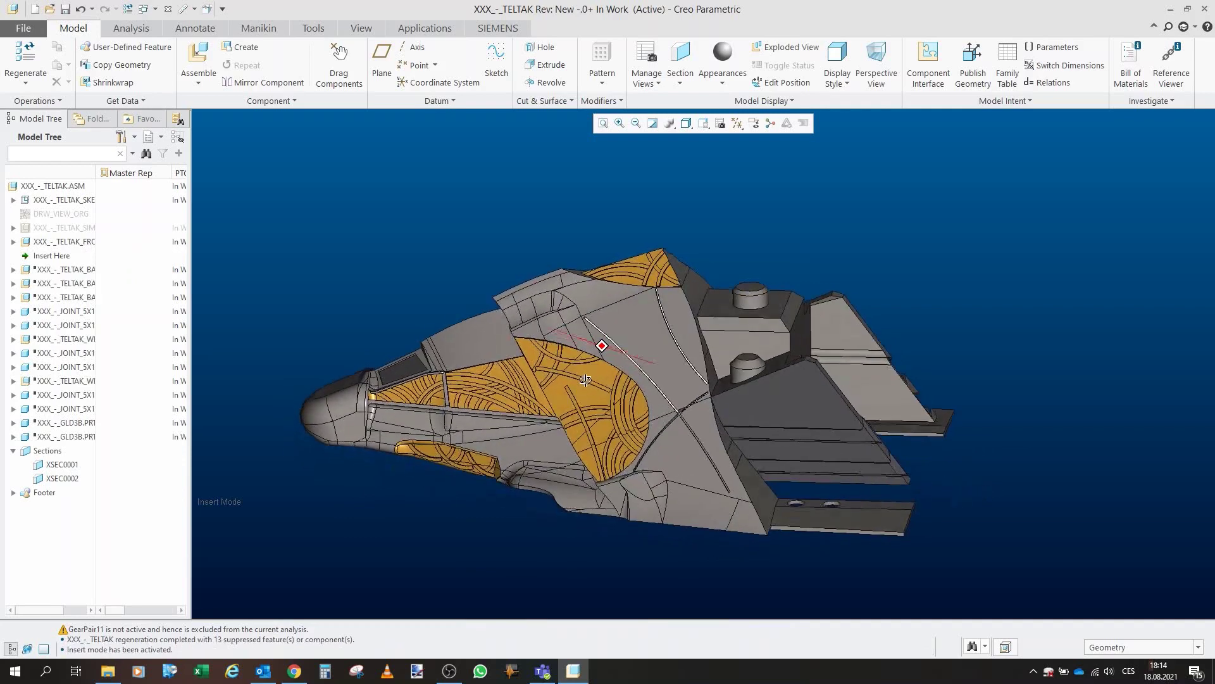
pyautogui.scroll(-2, 585, 379)
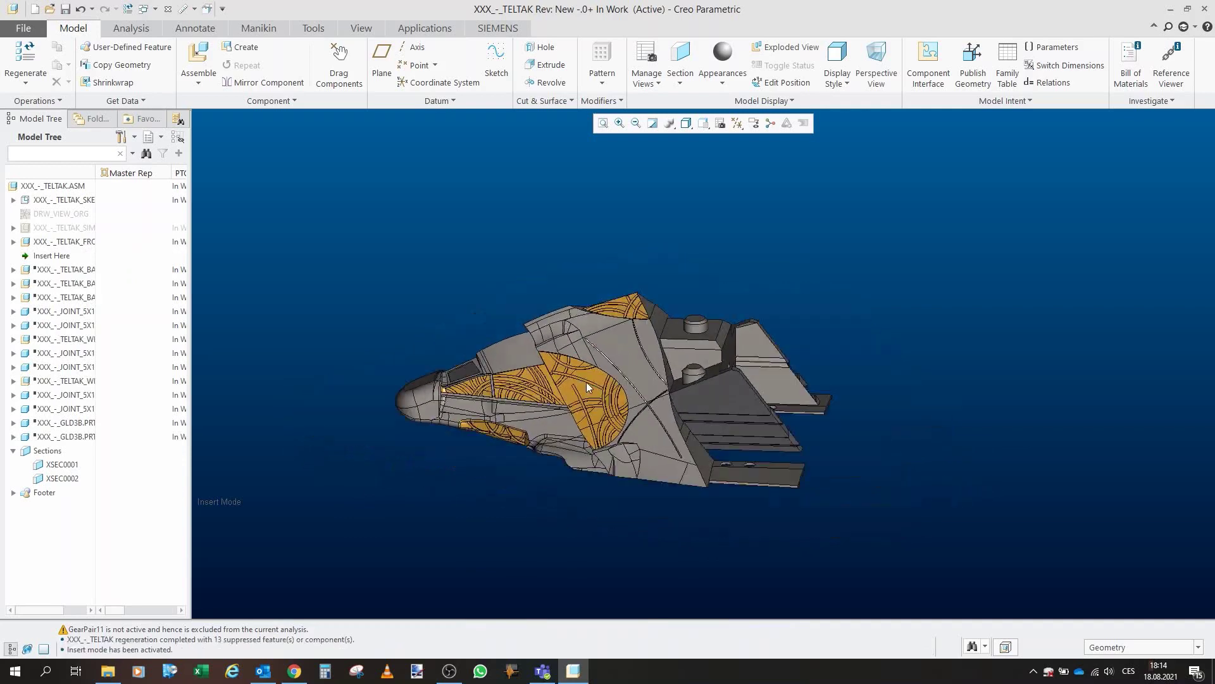
# - Expand the XXX_-_TELTAK_FRONT subassembly in the model tree and open it in its own window
pyautogui.click(14, 241)
pyautogui.click(75, 242)
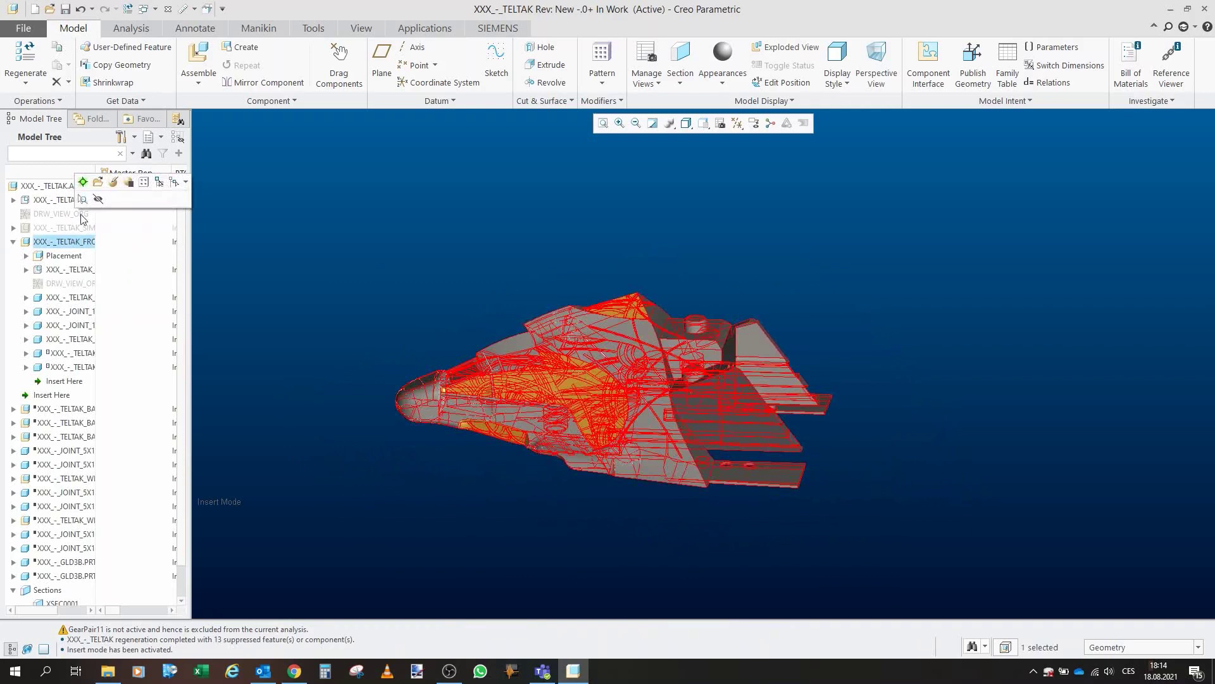
pyautogui.click(98, 183)
pyautogui.click(607, 438)
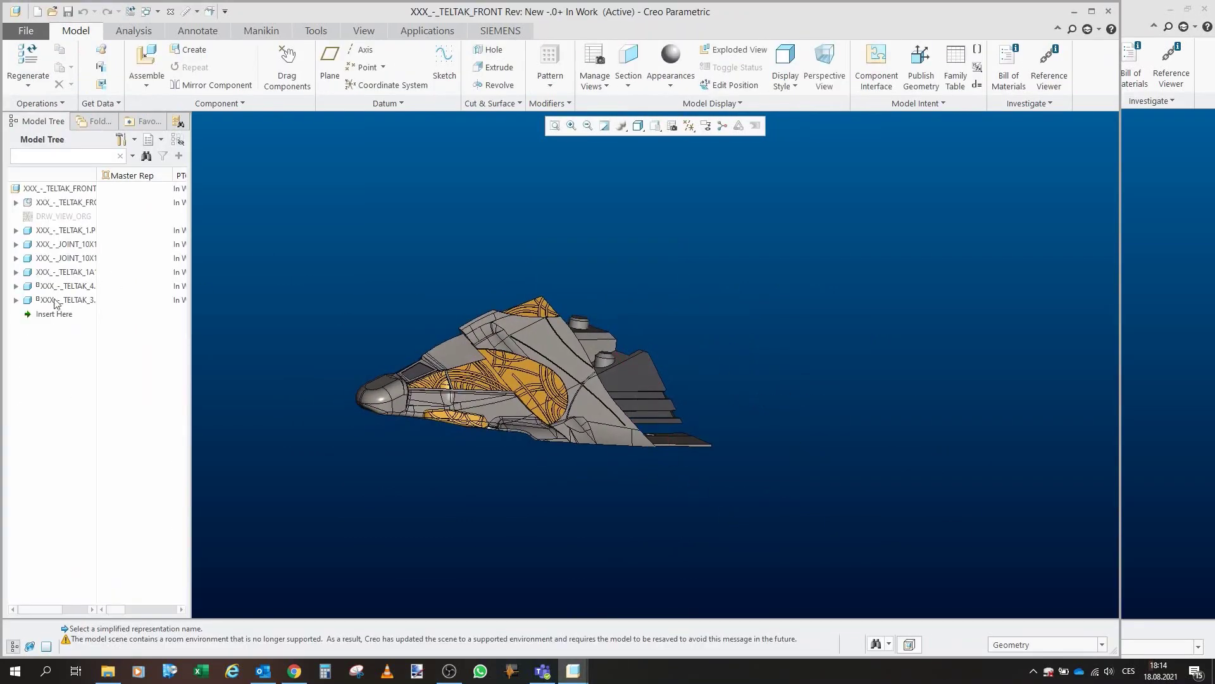
# - Roll the front subassembly back to just after the XXX_-_TELTAK_1 part, and bring back the two XXX_-_JOINT_10X10 pins
pyautogui.moveTo(55, 314); pyautogui.dragTo(56, 245)
pyautogui.moveTo(496, 439)
pyautogui.mouseDown(button='middle')
pyautogui.moveTo(462, 355)
pyautogui.moveTo(395, 388)
pyautogui.moveTo(352, 352)
pyautogui.moveTo(411, 361)
pyautogui.moveTo(438, 334)
pyautogui.mouseUp(button='middle')
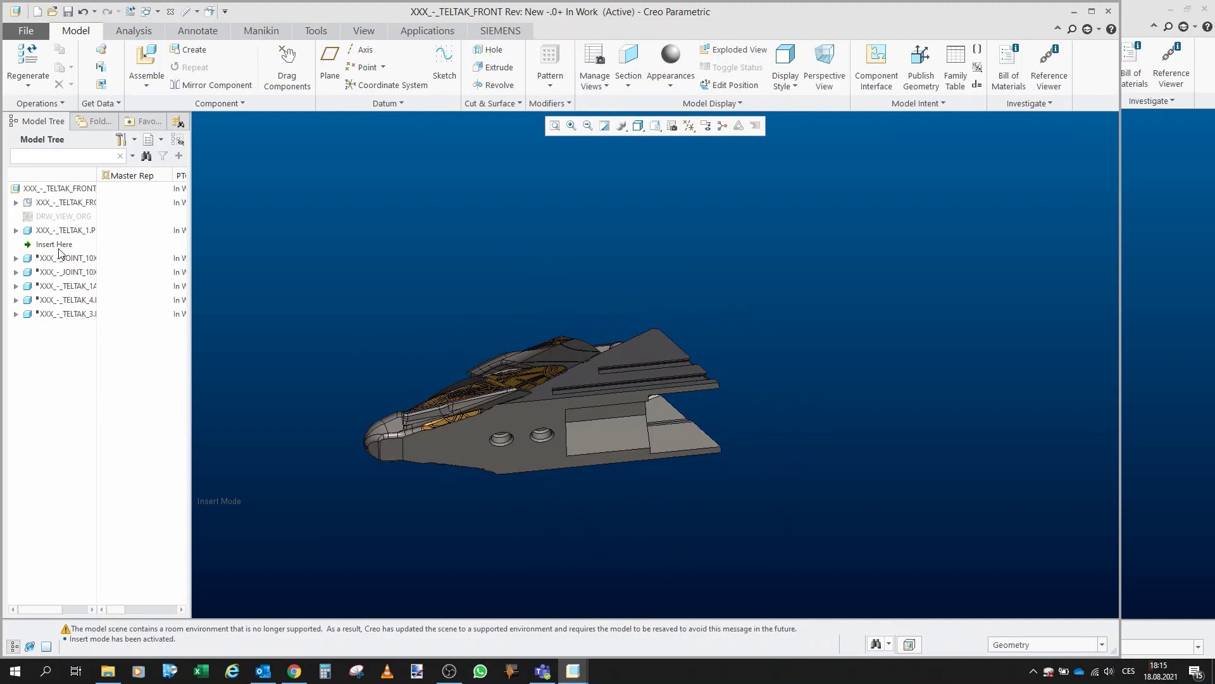
pyautogui.moveTo(59, 251); pyautogui.dragTo(55, 272)
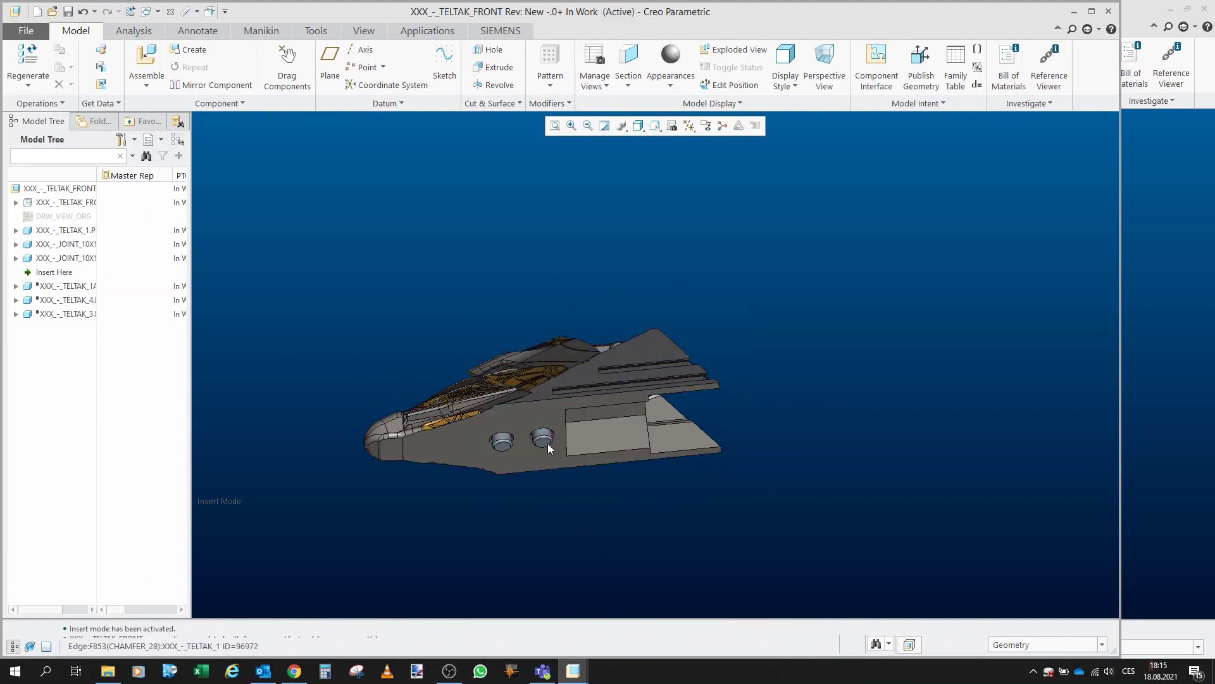
pyautogui.moveTo(425, 301)
pyautogui.mouseDown(button='middle')
pyautogui.moveTo(597, 576)
pyautogui.moveTo(507, 485)
pyautogui.moveTo(384, 402)
pyautogui.mouseUp(button='middle')
# - Advance the insertion point past the XXX_-_TELTAK_1A part and examine the grooved side plates of the front section
pyautogui.moveTo(64, 272); pyautogui.dragTo(60, 293)
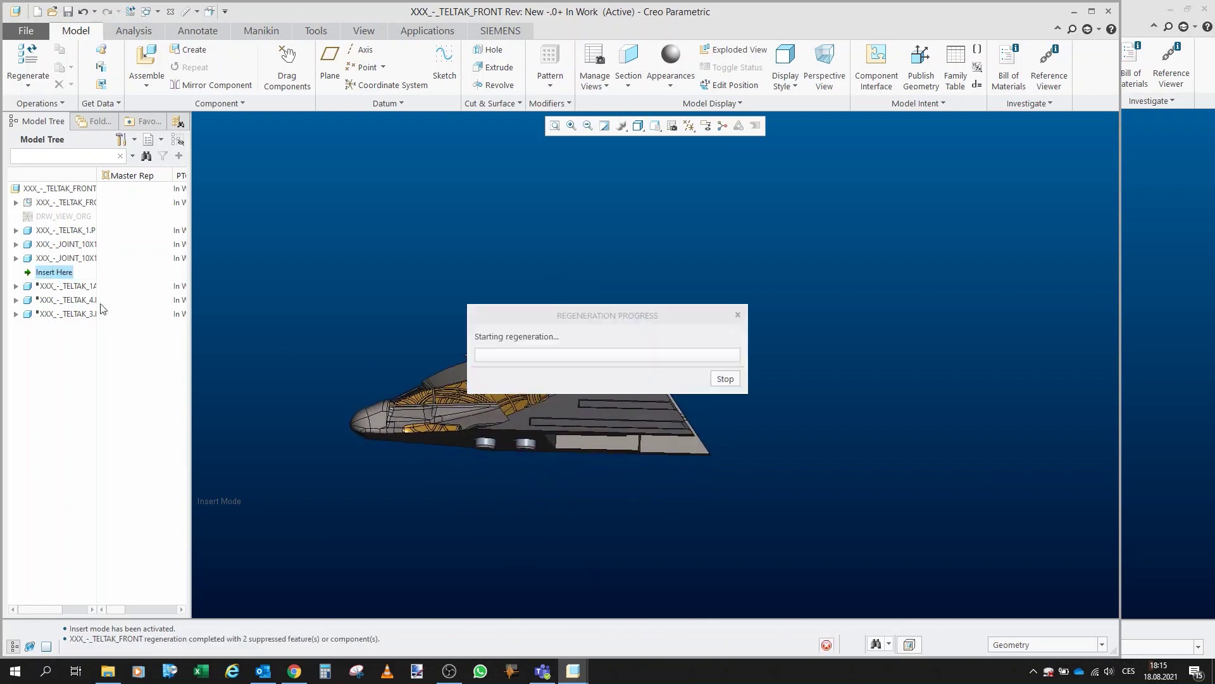
pyautogui.moveTo(458, 436); pyautogui.dragTo(462, 509, button='middle')
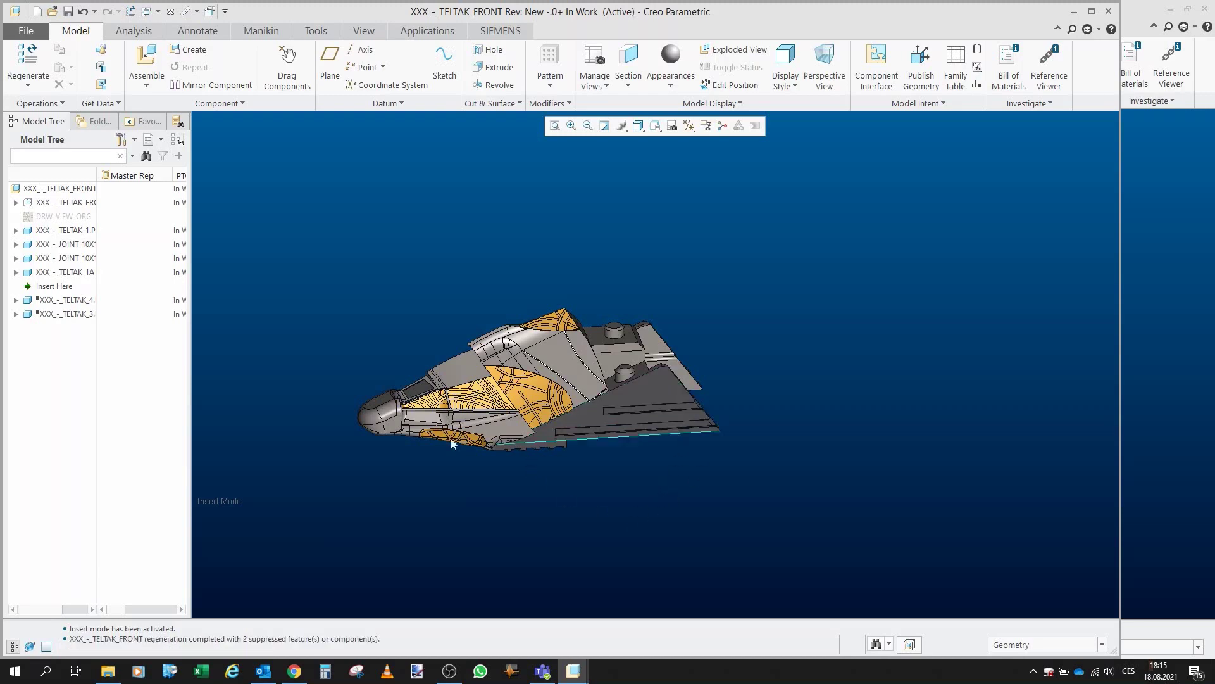
pyautogui.moveTo(519, 428); pyautogui.dragTo(652, 417, button='middle')
pyautogui.scroll(-5, 670, 421)
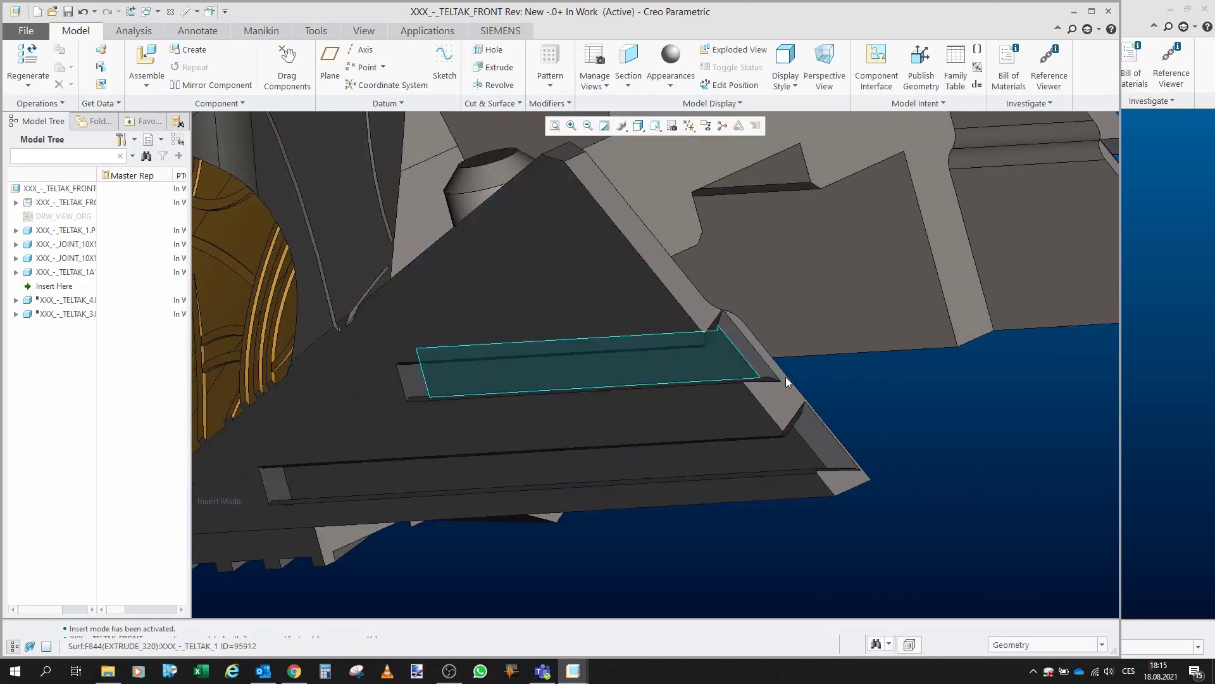
pyautogui.scroll(2, 693, 380)
# - Move the insertion point to the end of the front subassembly and examine its rear pins and side parts
pyautogui.moveTo(54, 286); pyautogui.dragTo(65, 320)
pyautogui.scroll(5, 595, 426)
pyautogui.moveTo(548, 408)
pyautogui.mouseDown(button='middle')
pyautogui.moveTo(494, 409)
pyautogui.moveTo(622, 411)
pyautogui.moveTo(594, 421)
pyautogui.moveTo(607, 390)
pyautogui.moveTo(670, 353)
pyautogui.moveTo(605, 374)
pyautogui.moveTo(705, 396)
pyautogui.moveTo(571, 400)
pyautogui.moveTo(514, 510)
pyautogui.mouseUp(button='middle')
pyautogui.scroll(2, 593, 422)
pyautogui.scroll(-3, 617, 331)
pyautogui.moveTo(578, 320); pyautogui.dragTo(569, 342, button='middle')
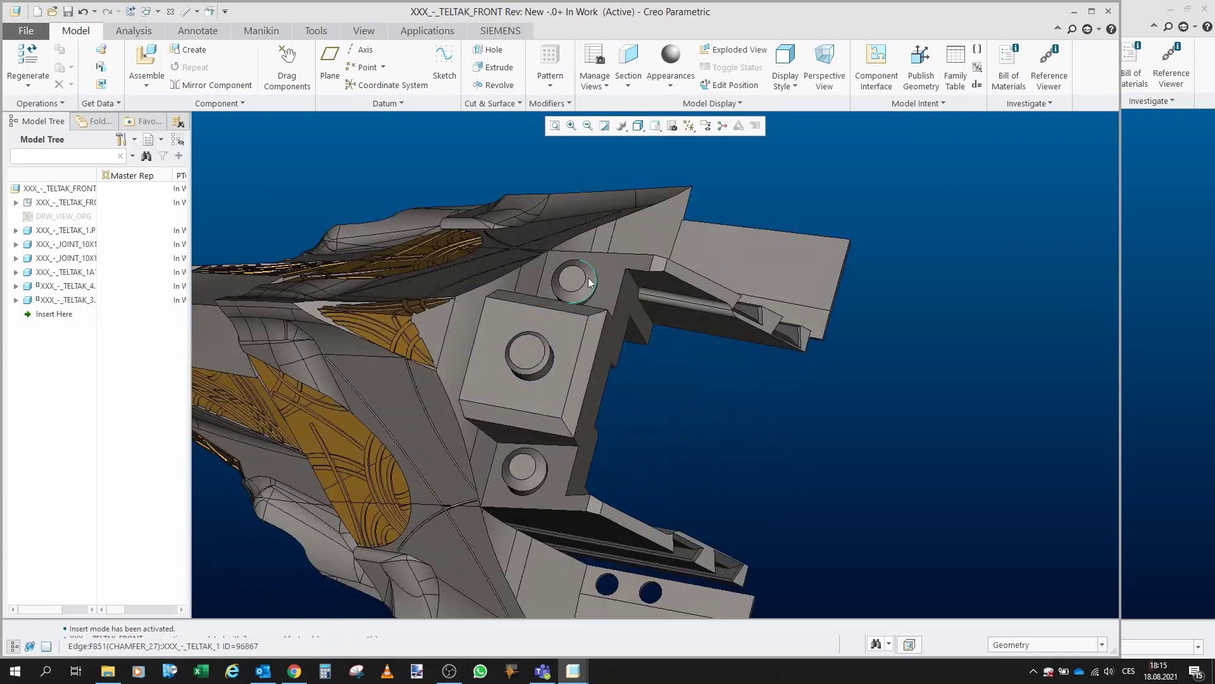
pyautogui.moveTo(536, 467); pyautogui.dragTo(546, 447, button='middle')
pyautogui.scroll(5, 546, 447)
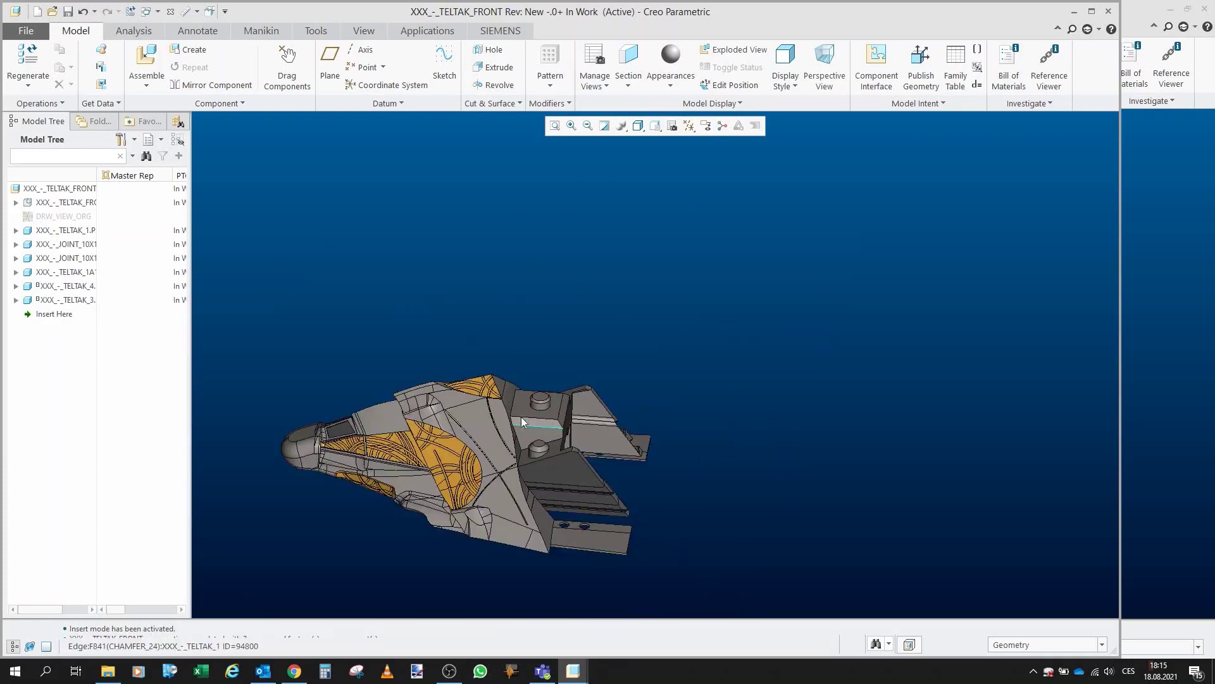
# - Return to the main assembly, advance the insertion point past XXX_-_TELTAK_BACK, and open that subassembly in its own window
pyautogui.click(171, 16)
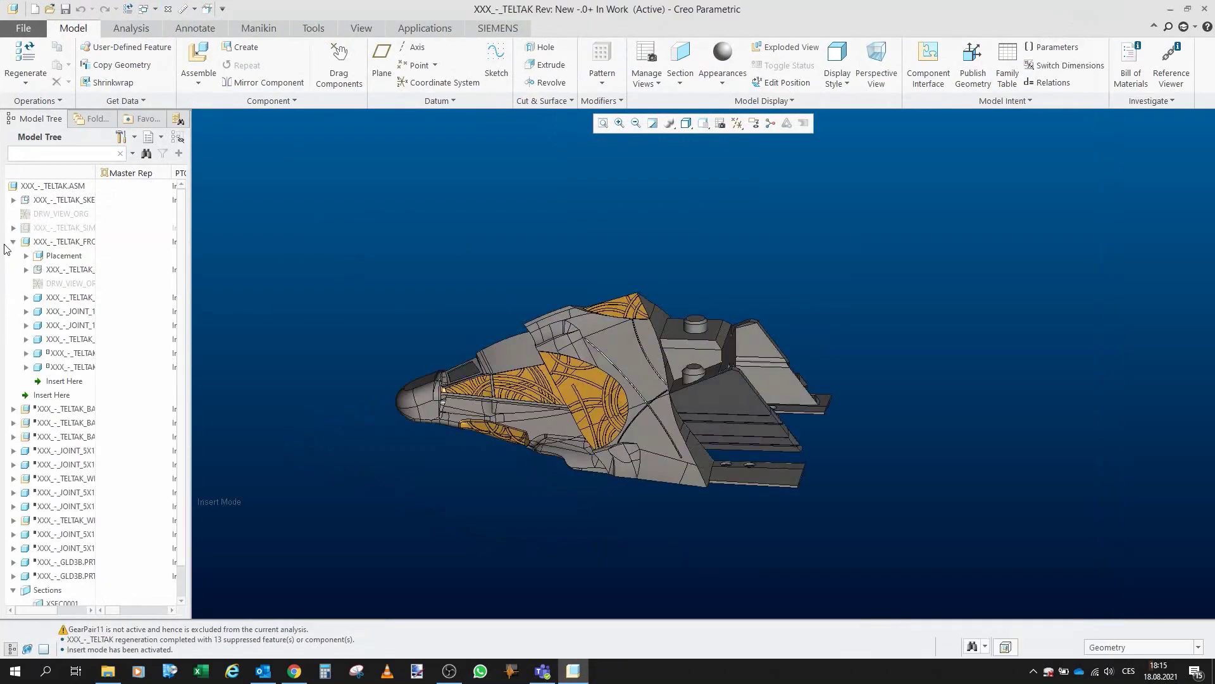
pyautogui.click(13, 241)
pyautogui.click(55, 256)
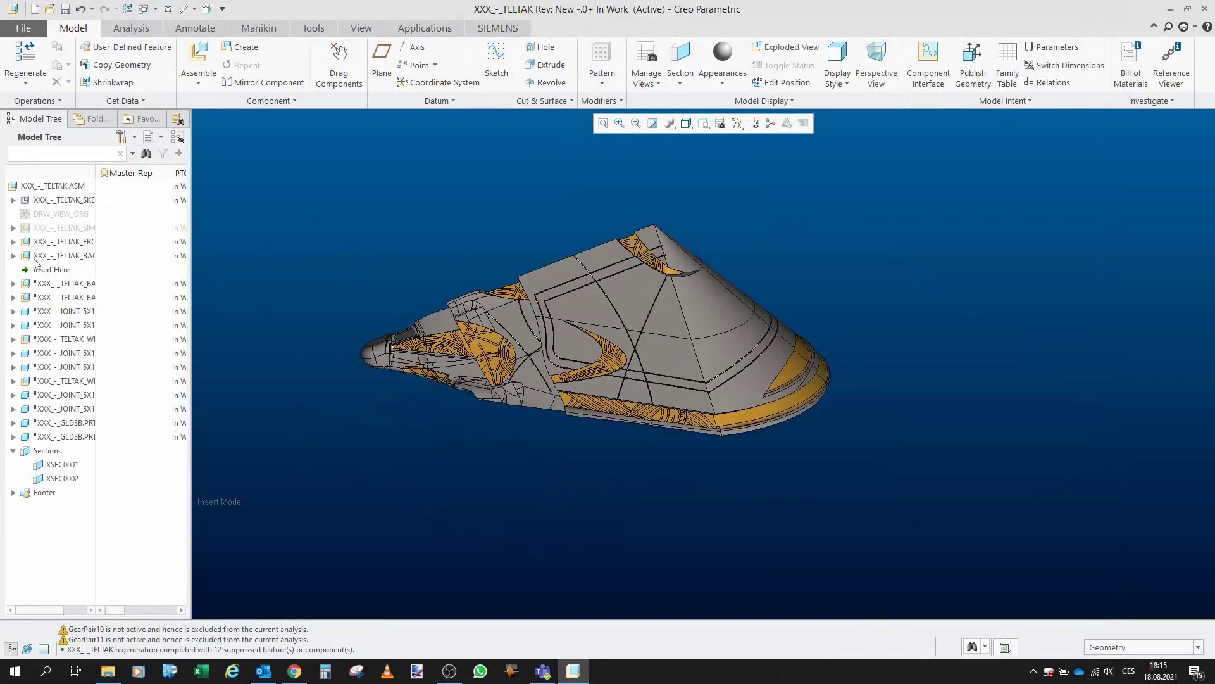
pyautogui.click(78, 255)
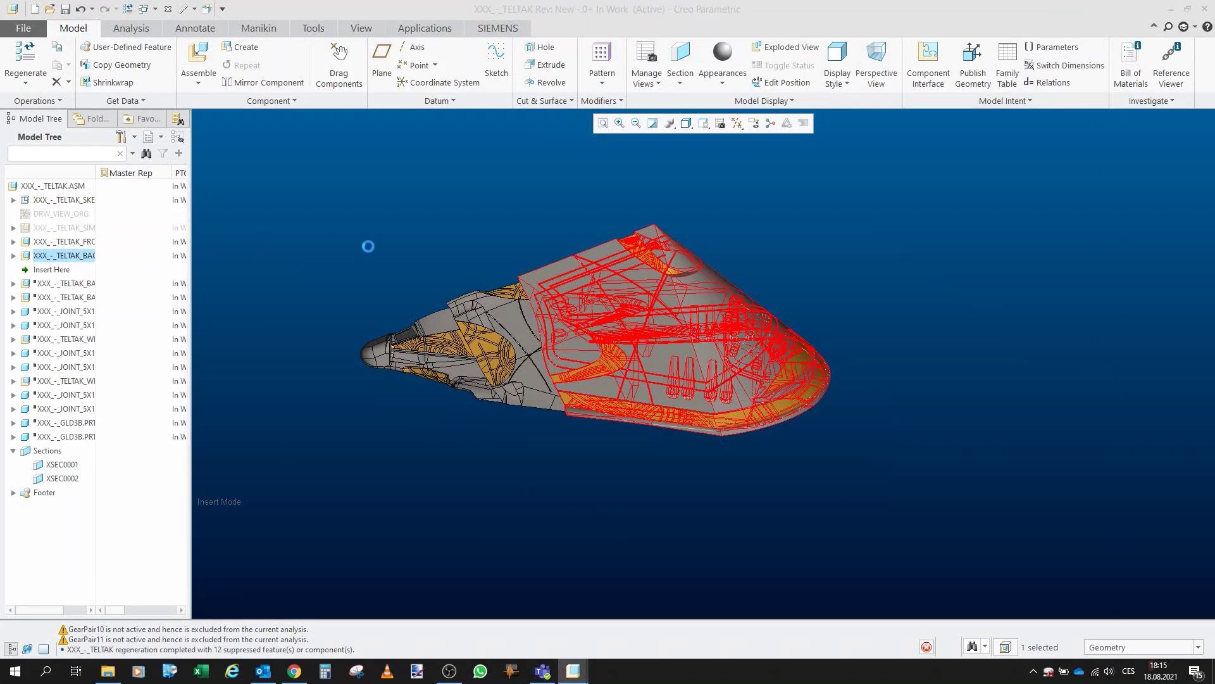
pyautogui.click(610, 437)
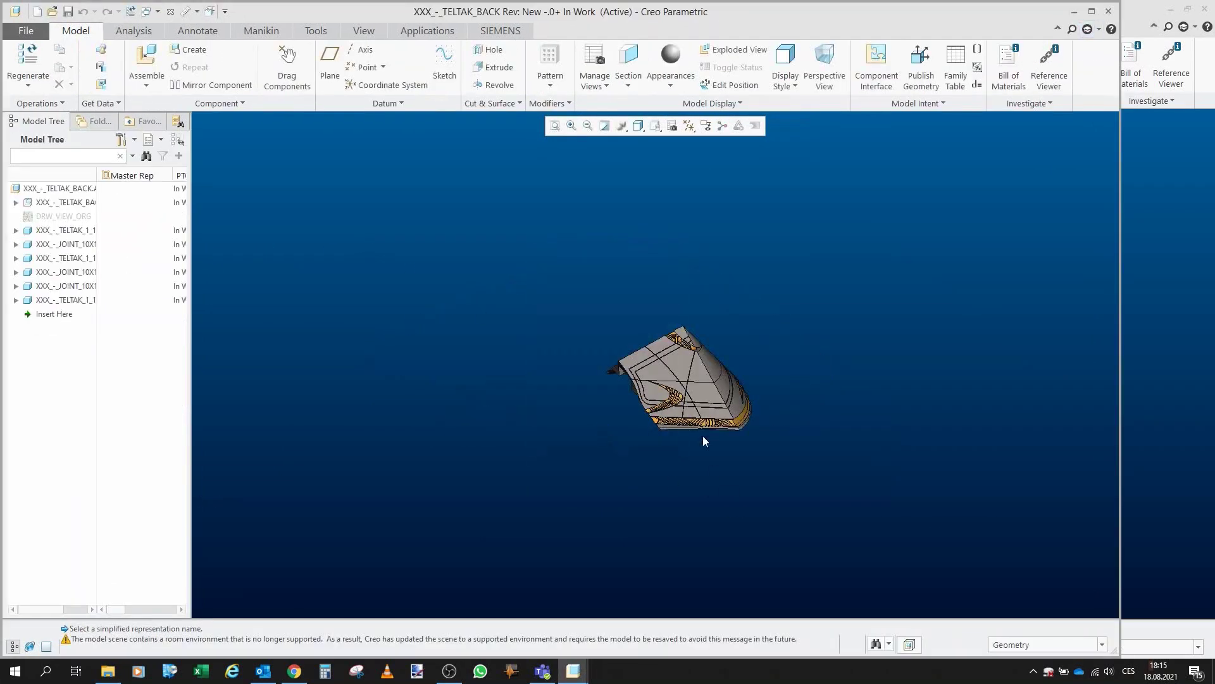
# - Examine the back subassembly from outside and underneath, including its interior pockets, hinge lugs and pin holes
pyautogui.scroll(-3, 691, 376)
pyautogui.moveTo(686, 363); pyautogui.dragTo(747, 331, button='middle')
pyautogui.scroll(1, 564, 304)
pyautogui.moveTo(567, 402)
pyautogui.mouseDown(button='middle')
pyautogui.moveTo(487, 340)
pyautogui.moveTo(311, 257)
pyautogui.mouseUp(button='middle')
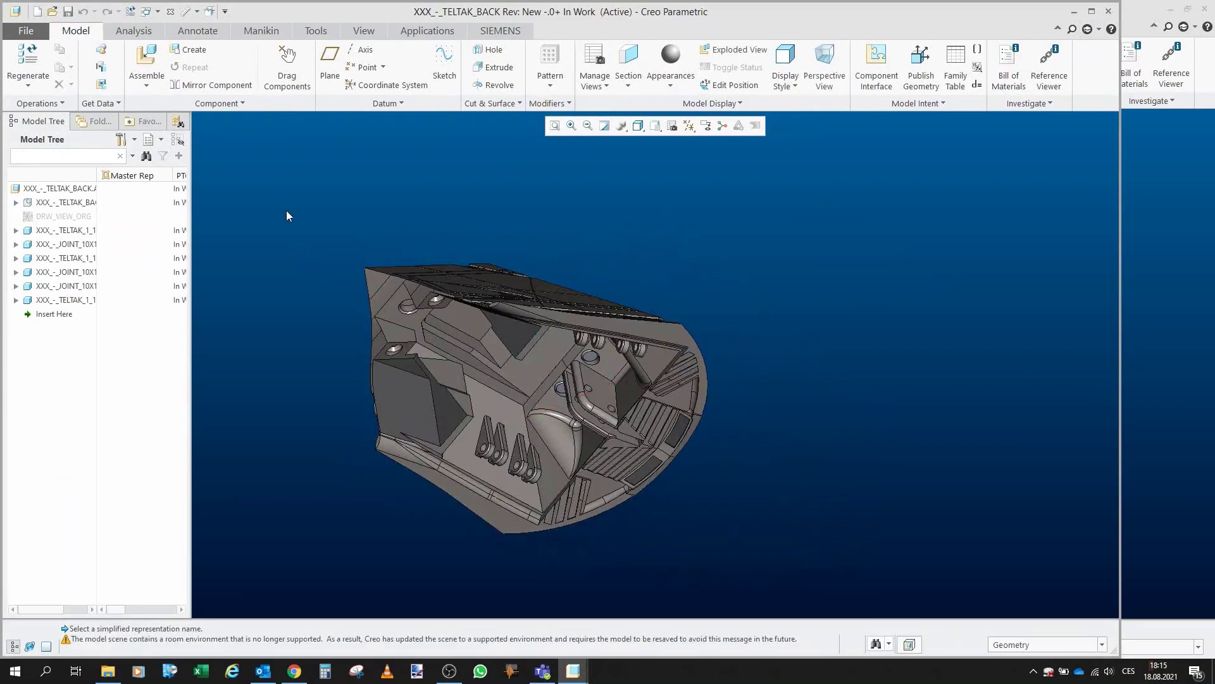
pyautogui.moveTo(367, 352)
pyautogui.mouseDown(button='middle')
pyautogui.moveTo(393, 449)
pyautogui.moveTo(407, 430)
pyautogui.mouseUp(button='middle')
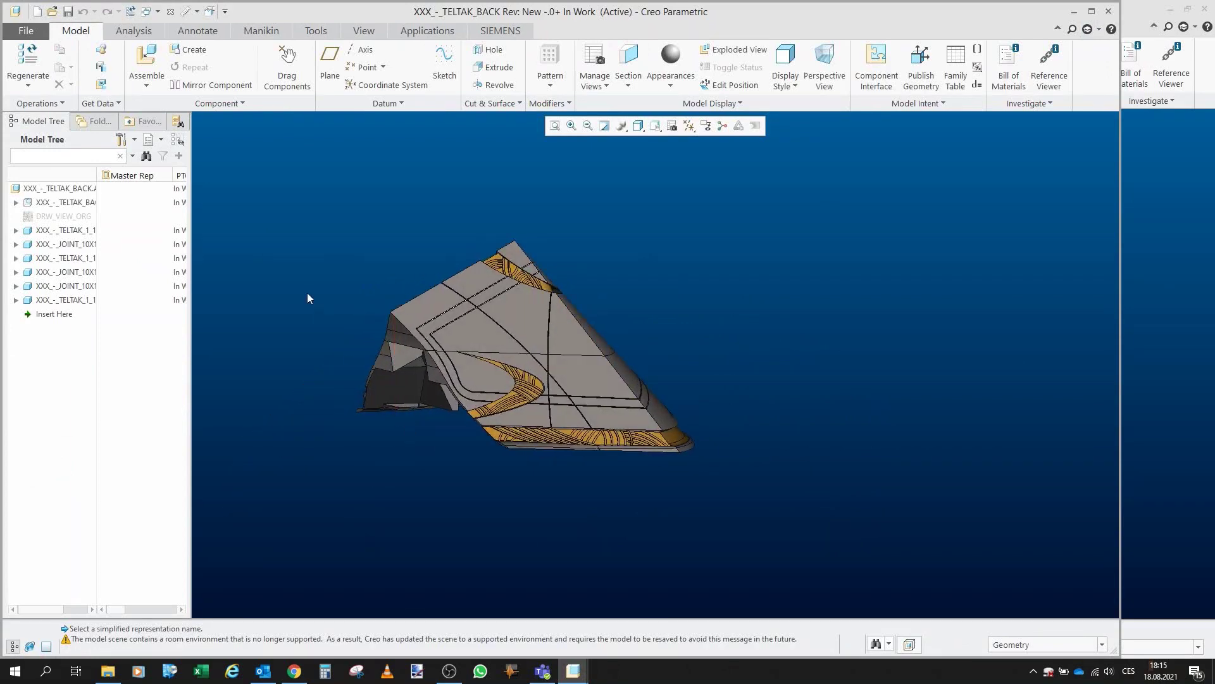
pyautogui.moveTo(370, 336); pyautogui.dragTo(296, 347, button='middle')
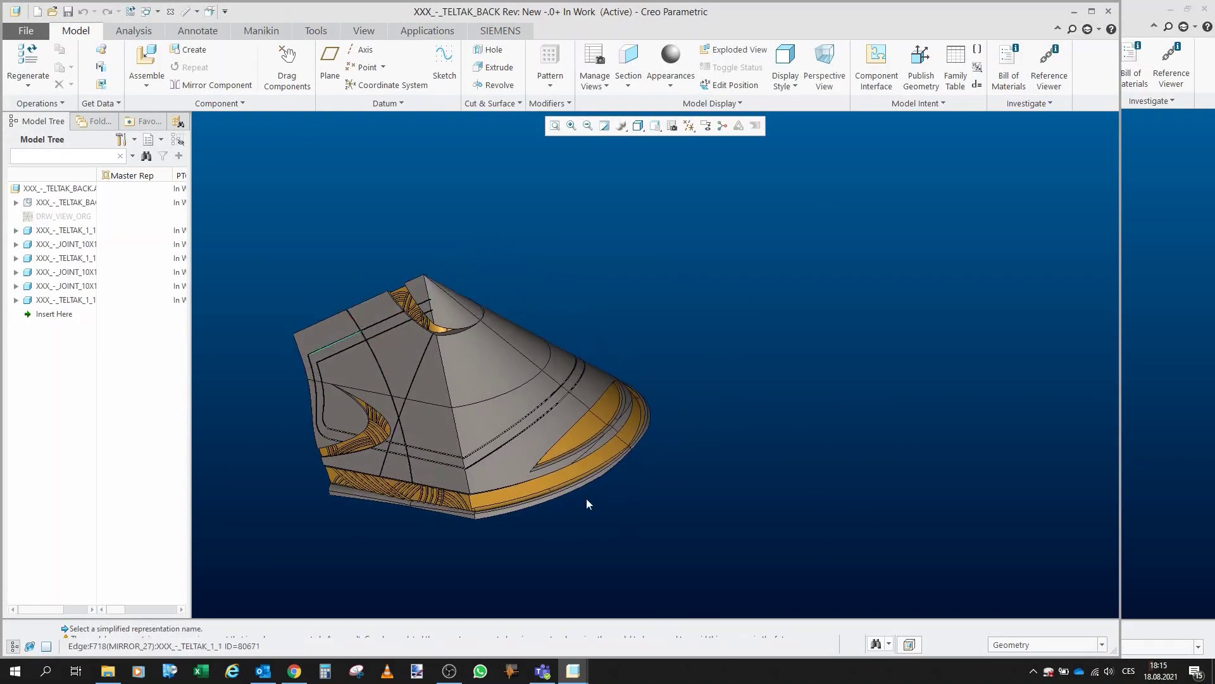
pyautogui.moveTo(586, 502)
pyautogui.mouseDown(button='middle')
pyautogui.moveTo(496, 399)
pyautogui.moveTo(418, 431)
pyautogui.moveTo(445, 462)
pyautogui.mouseUp(button='middle')
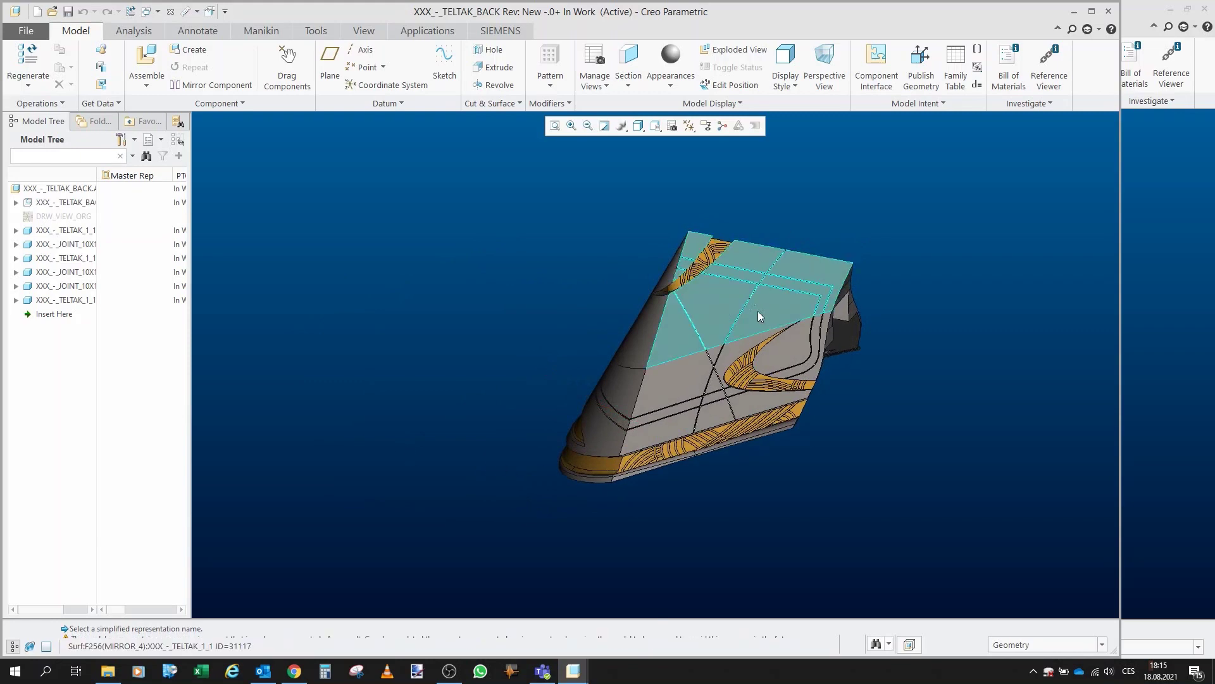
pyautogui.moveTo(591, 287); pyautogui.dragTo(471, 253, button='middle')
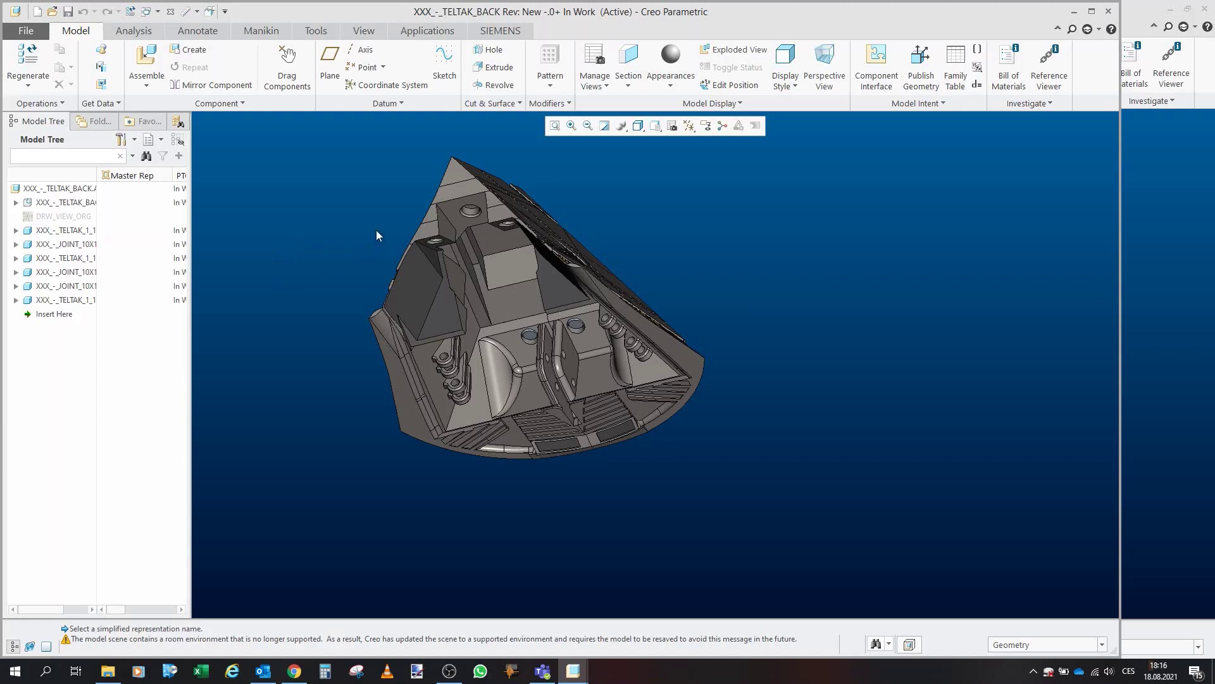
pyautogui.moveTo(376, 233); pyautogui.dragTo(294, 249, button='middle')
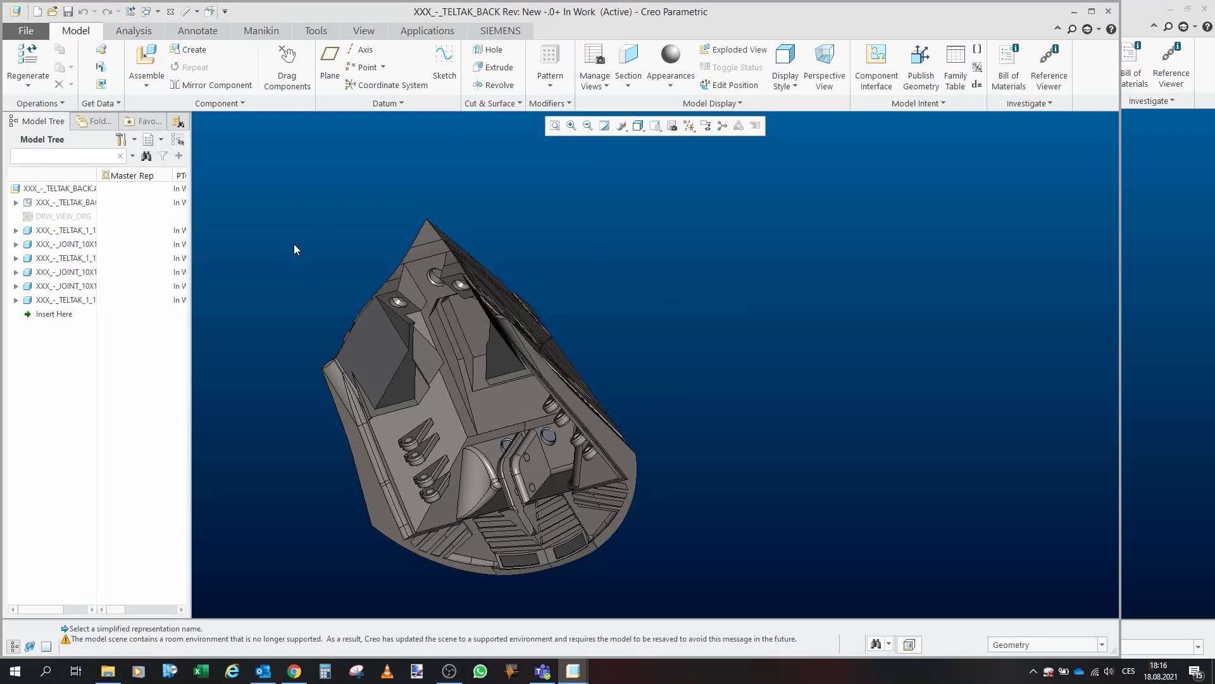
pyautogui.scroll(-3, 320, 284)
pyautogui.scroll(5, 469, 343)
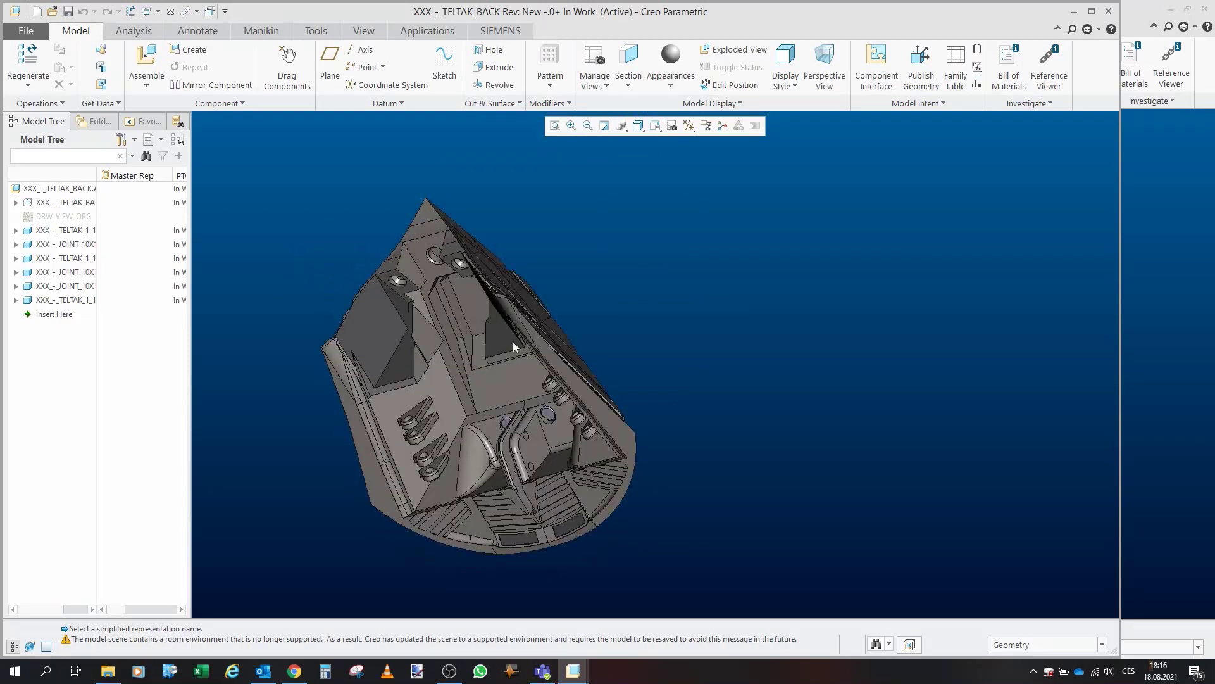
pyautogui.scroll(-4, 646, 454)
pyautogui.scroll(6, 683, 294)
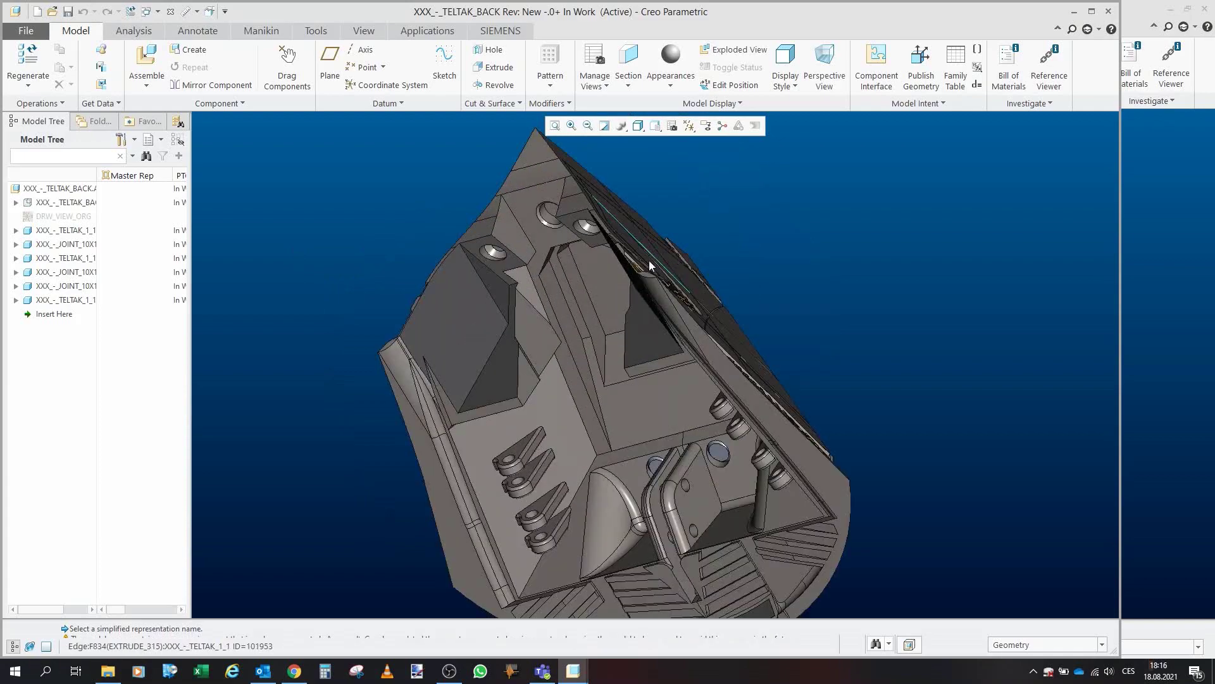
pyautogui.moveTo(619, 291); pyautogui.dragTo(633, 299, button='middle')
pyautogui.moveTo(523, 306)
pyautogui.mouseDown(button='middle')
pyautogui.moveTo(514, 288)
pyautogui.moveTo(384, 300)
pyautogui.moveTo(374, 290)
pyautogui.mouseUp(button='middle')
# - Highlight the three XXX_-_TELTAK_1_1 hull parts one after another to identify each one's place in the back subassembly
pyautogui.click(87, 231)
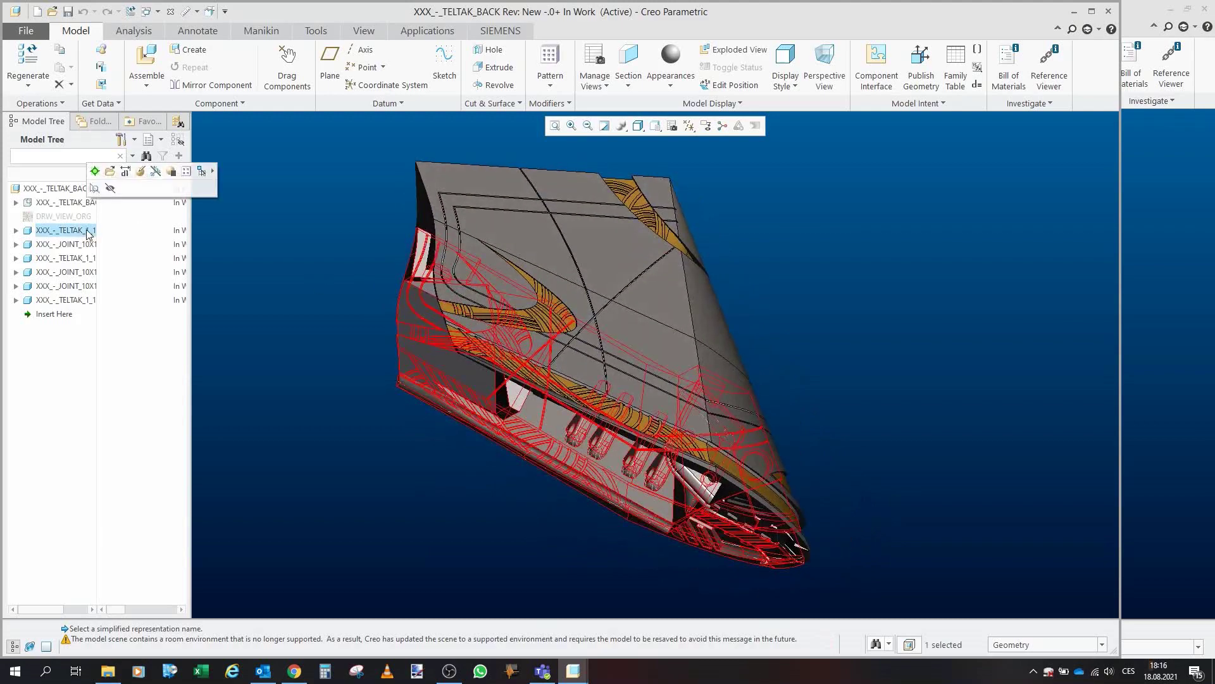
pyautogui.moveTo(513, 330); pyautogui.dragTo(604, 314, button='middle')
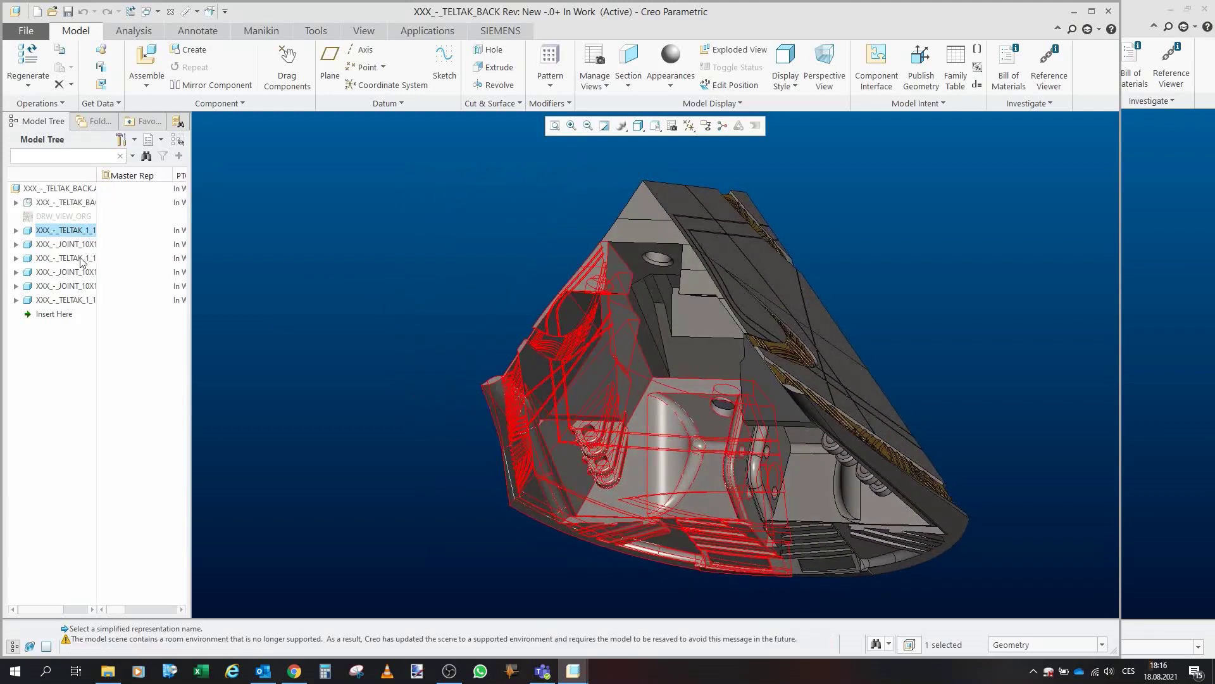
pyautogui.click(82, 259)
pyautogui.click(85, 300)
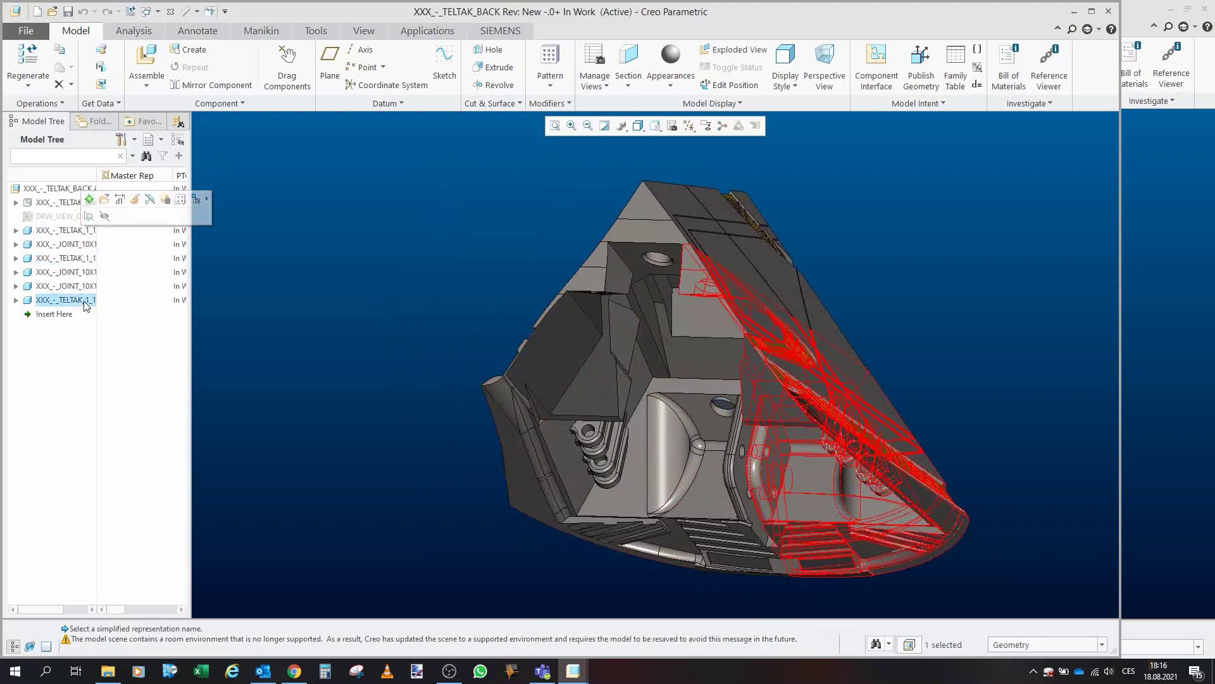
pyautogui.click(476, 325)
# - Hide the upper hull part of the back subassembly and examine the exposed joint pins and interior
pyautogui.moveTo(476, 325); pyautogui.dragTo(444, 350, button='middle')
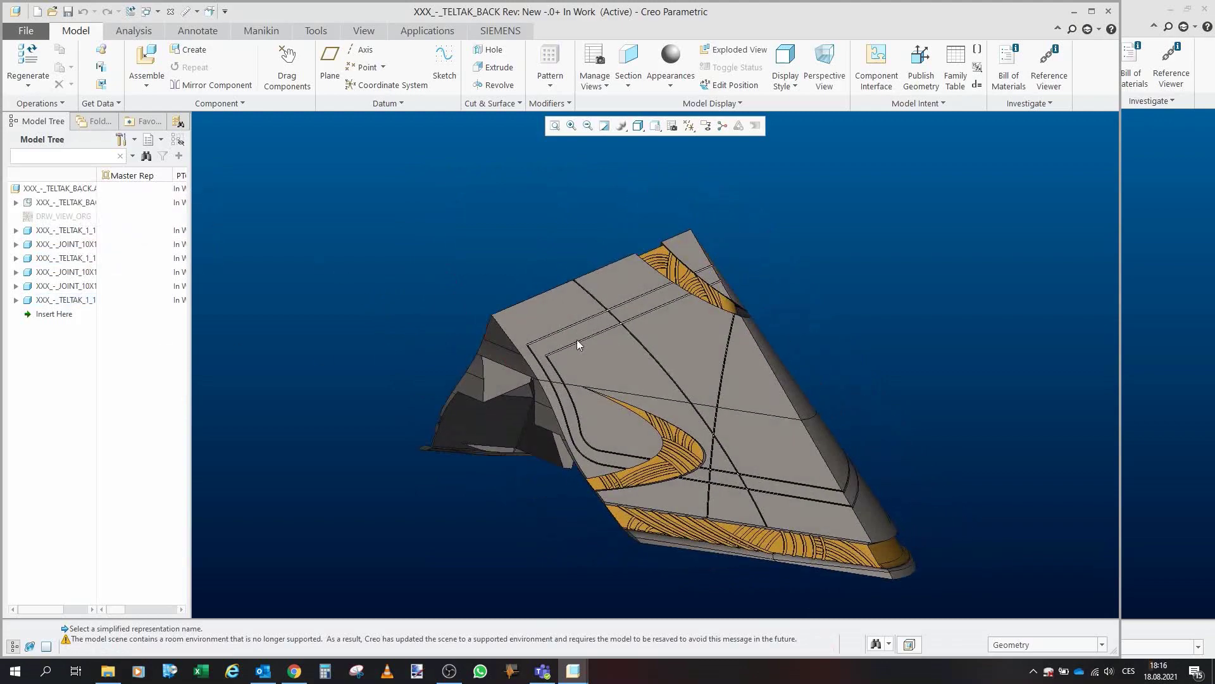
pyautogui.click(561, 310)
pyautogui.click(600, 265)
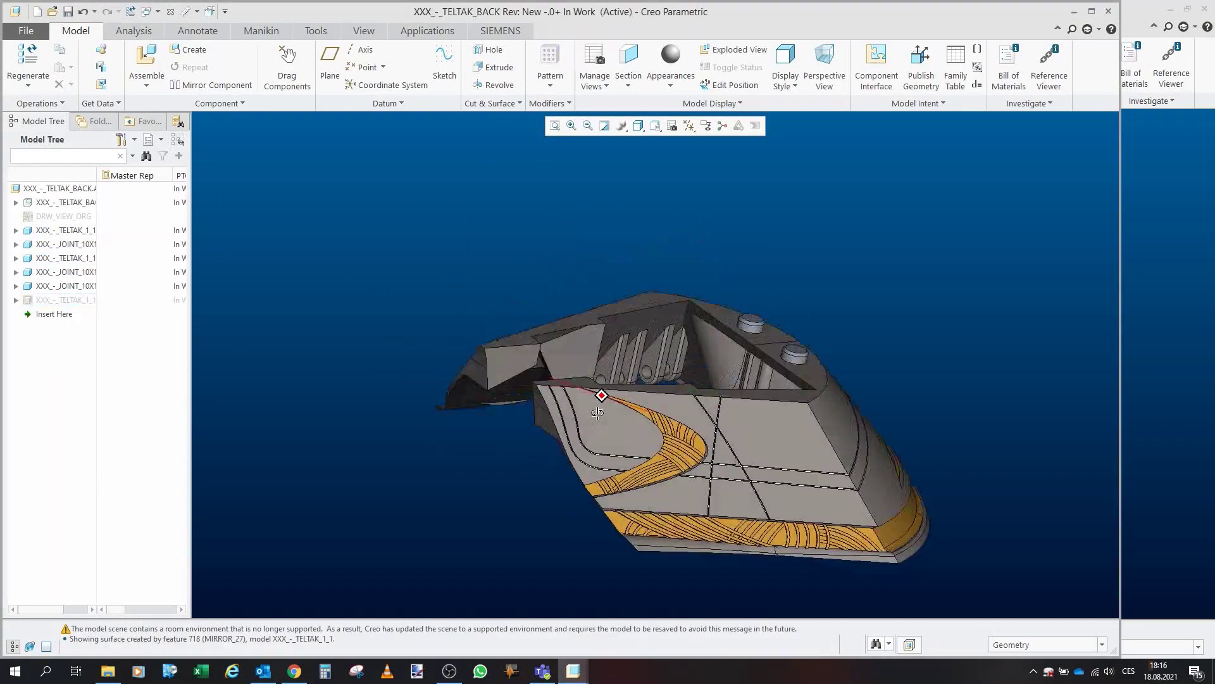
pyautogui.moveTo(597, 412); pyautogui.dragTo(747, 209, button='middle')
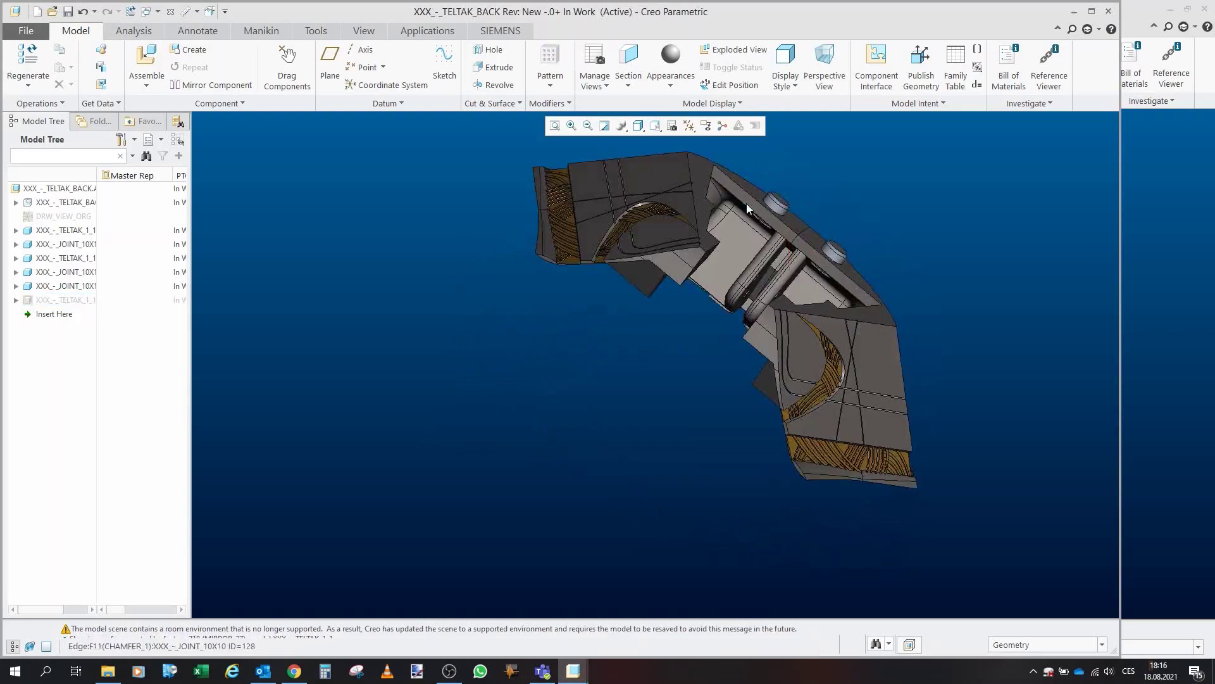
pyautogui.moveTo(830, 246)
pyautogui.mouseDown(button='middle')
pyautogui.moveTo(794, 249)
pyautogui.moveTo(870, 194)
pyautogui.mouseUp(button='middle')
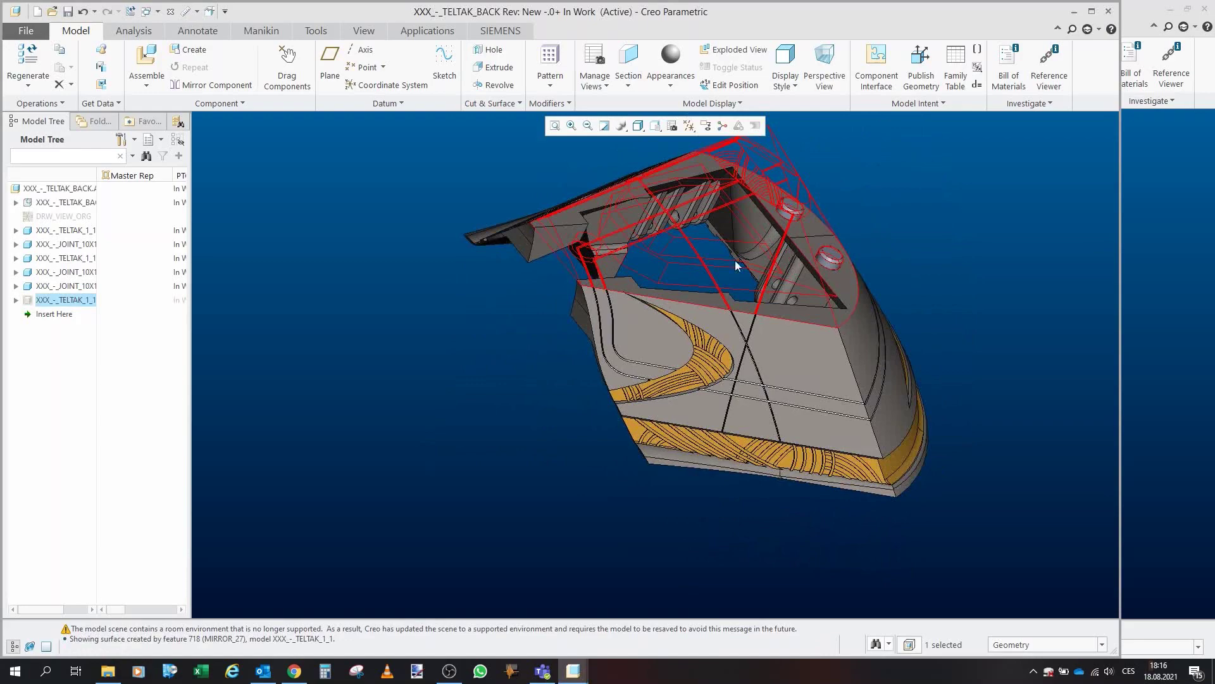
pyautogui.moveTo(735, 260); pyautogui.dragTo(620, 177, button='middle')
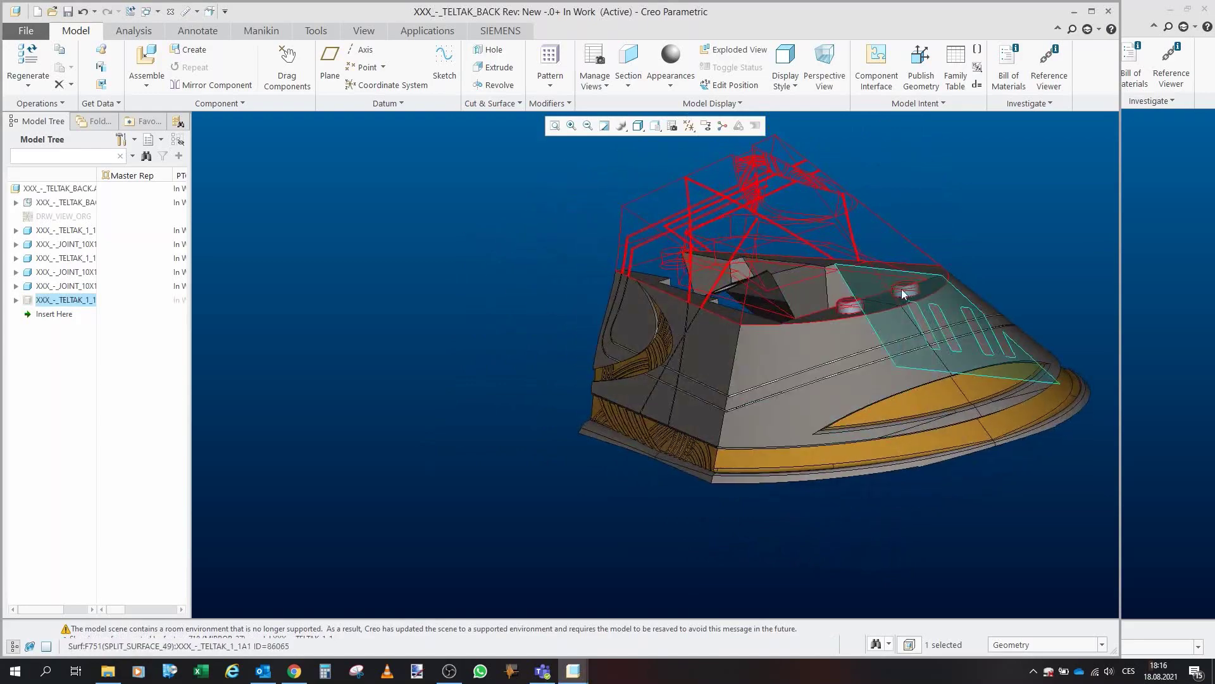
# - Hide the second hull part of the back subassembly, the outer side shell, and examine the exposed joint pins and interior
pyautogui.moveTo(902, 289); pyautogui.dragTo(908, 334, button='middle')
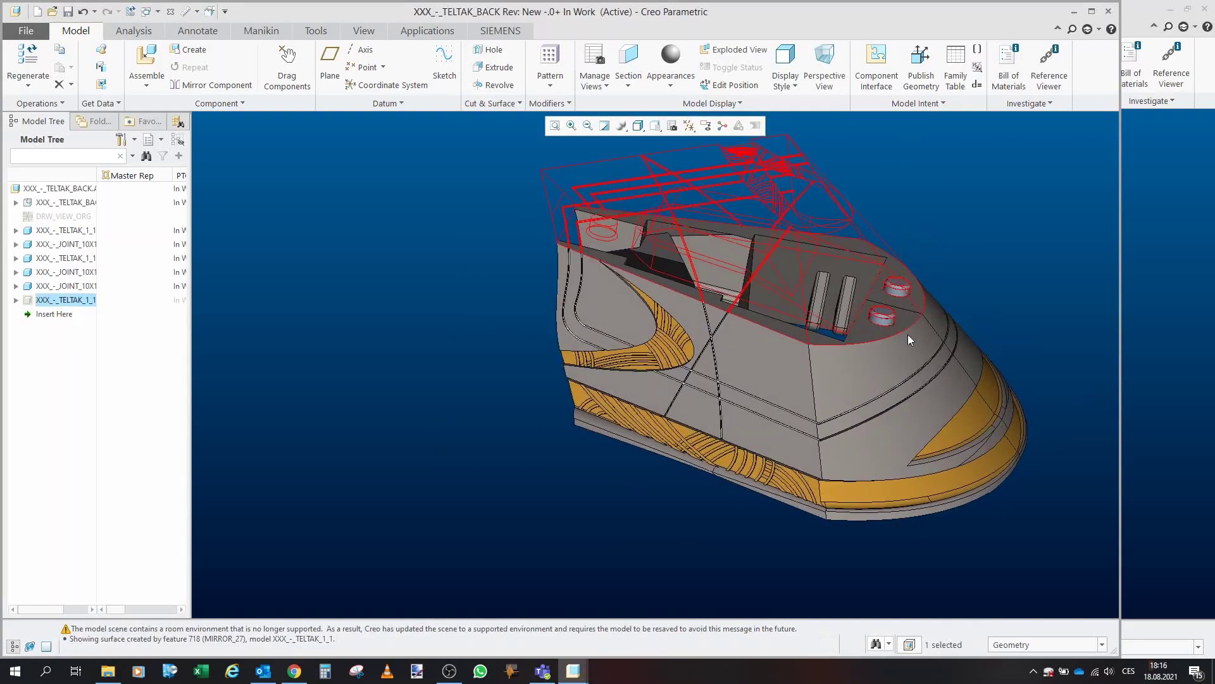
pyautogui.click(229, 319)
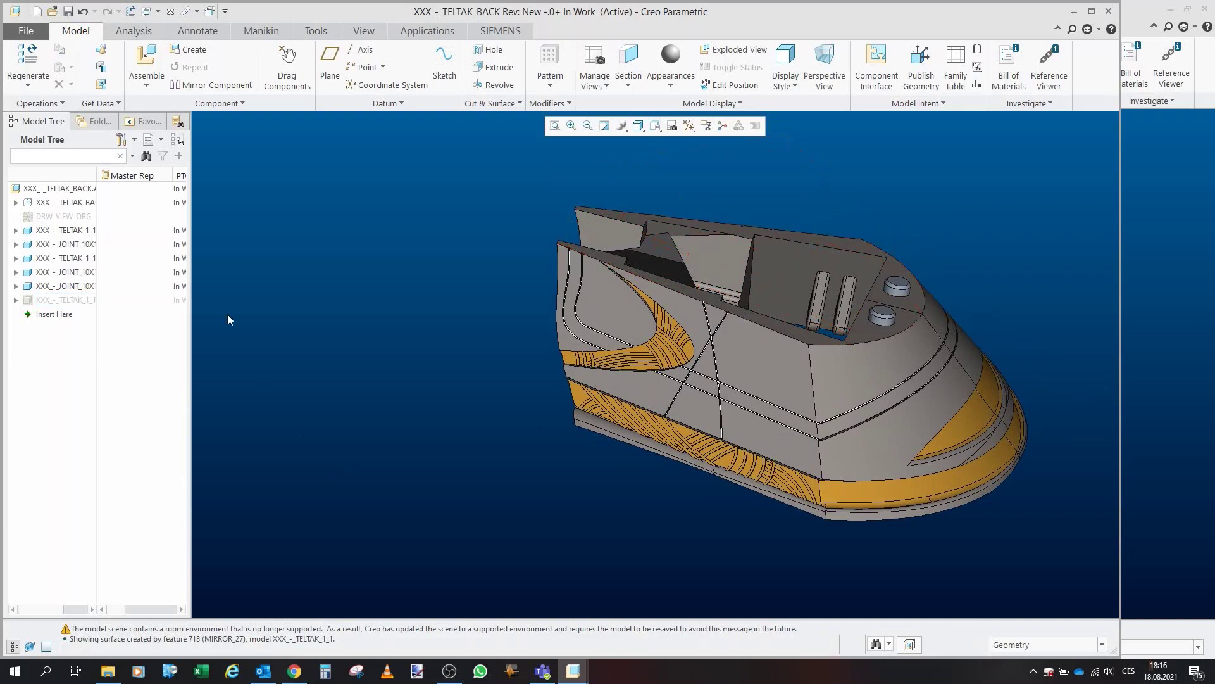
pyautogui.click(81, 259)
pyautogui.click(105, 209)
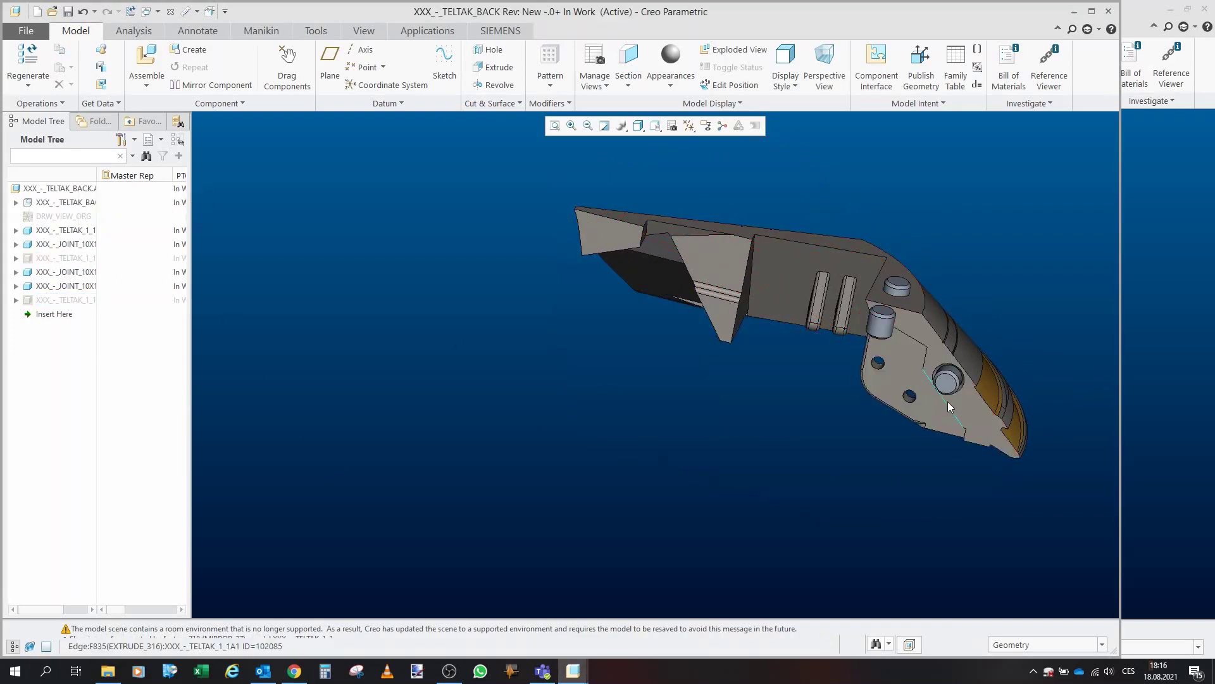
pyautogui.moveTo(949, 378); pyautogui.dragTo(1012, 373, button='middle')
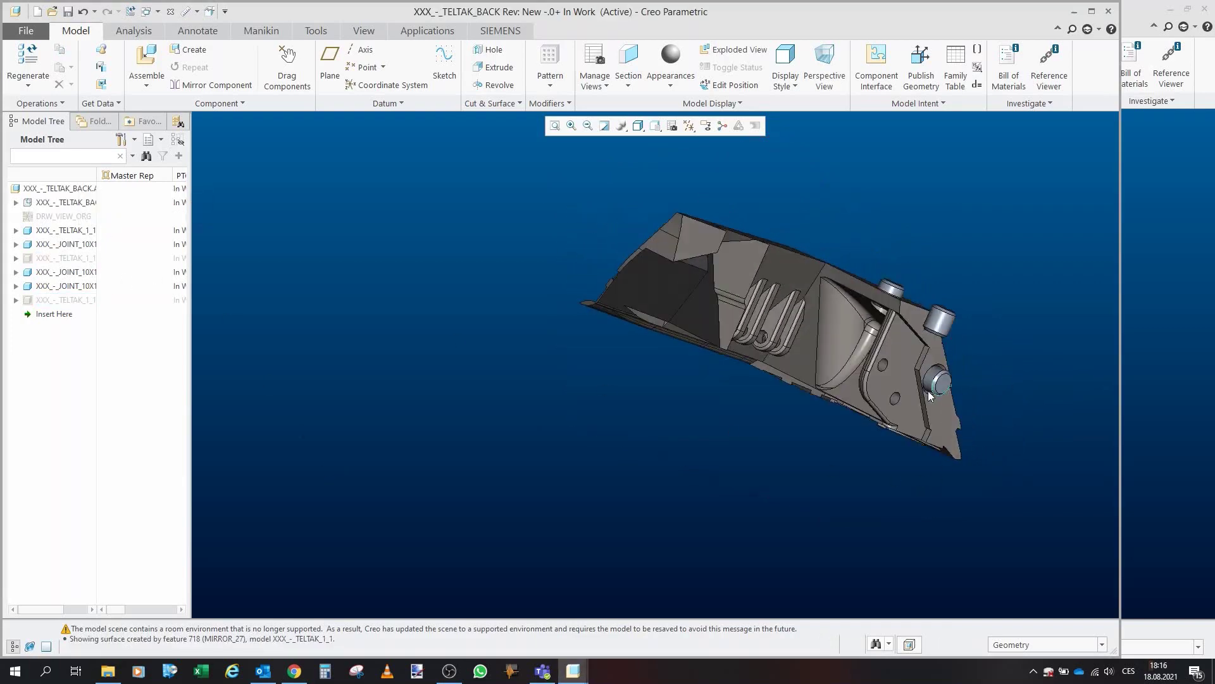
# - Show the hidden side and upper hull parts of the back subassembly again
pyautogui.click(67, 258)
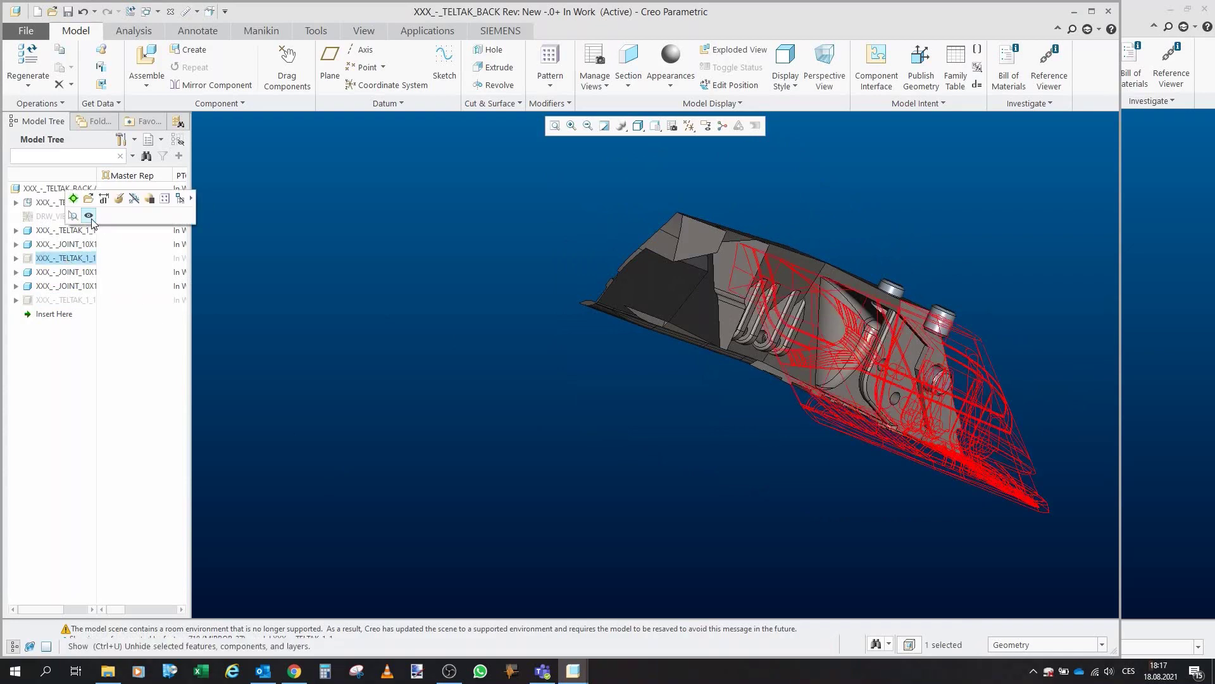
pyautogui.click(90, 216)
pyautogui.moveTo(773, 374); pyautogui.dragTo(753, 314, button='middle')
pyautogui.scroll(2, 781, 312)
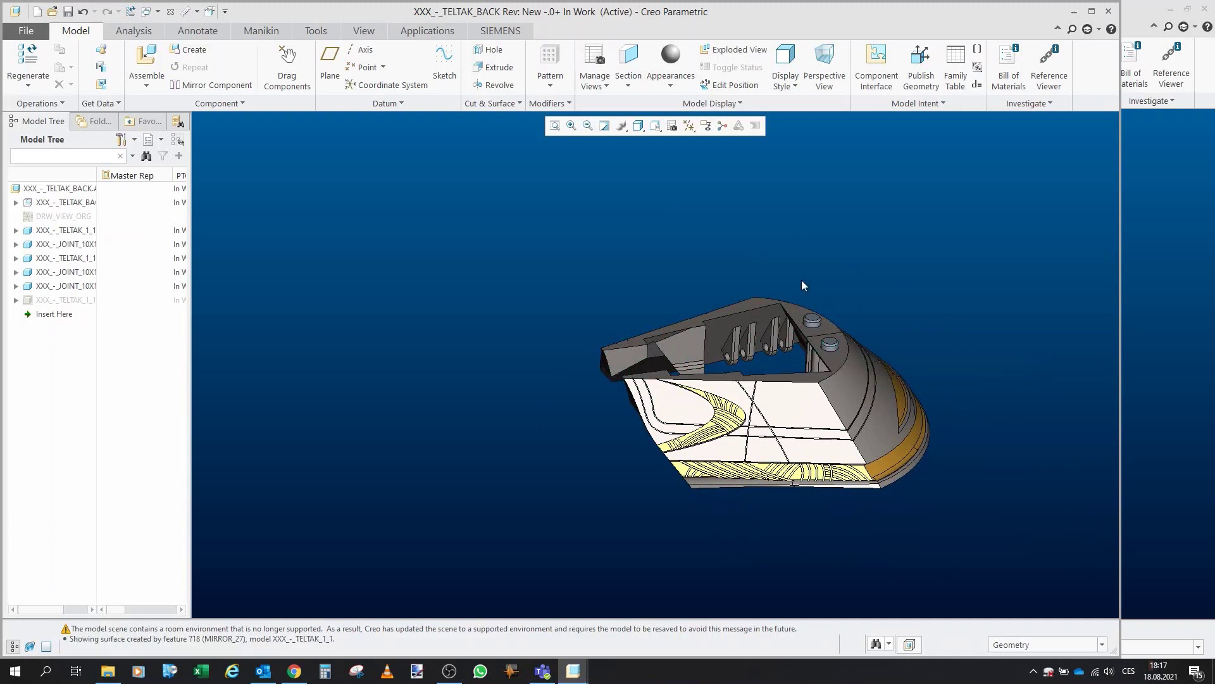
pyautogui.click(75, 299)
pyautogui.click(100, 252)
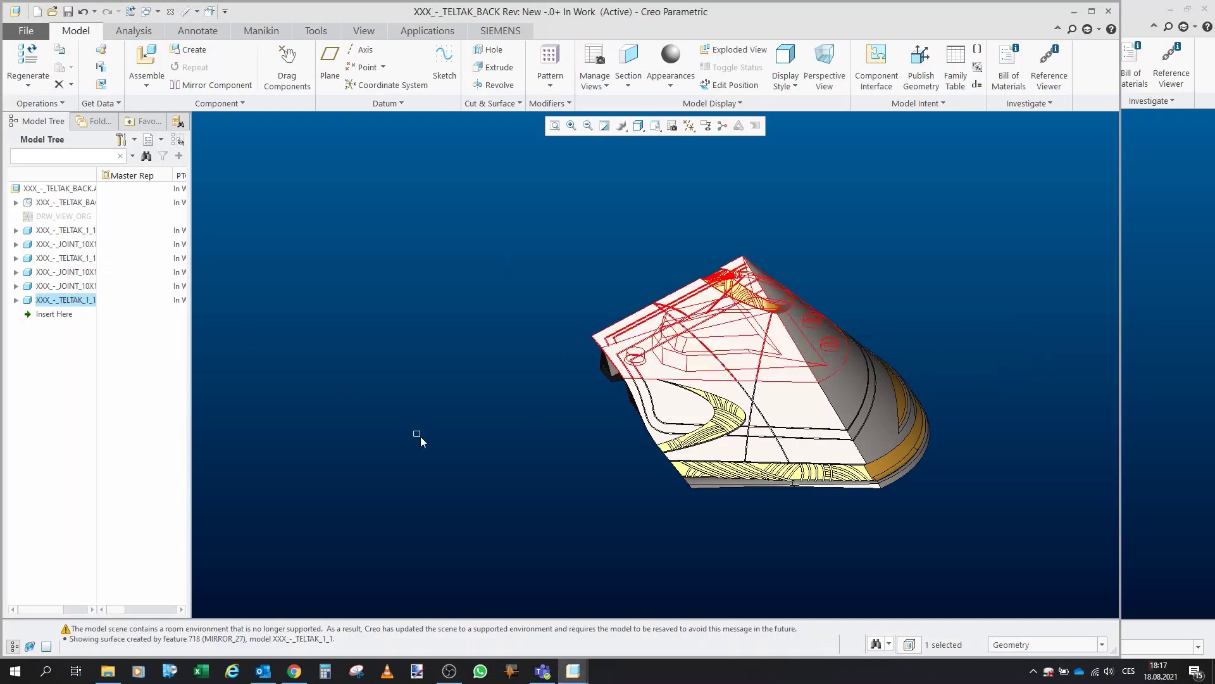
# - Examine the complete back subassembly from outside and underneath, including its patterned hull surfaces, interior lugs and pins
pyautogui.moveTo(417, 434); pyautogui.dragTo(634, 380, button='middle')
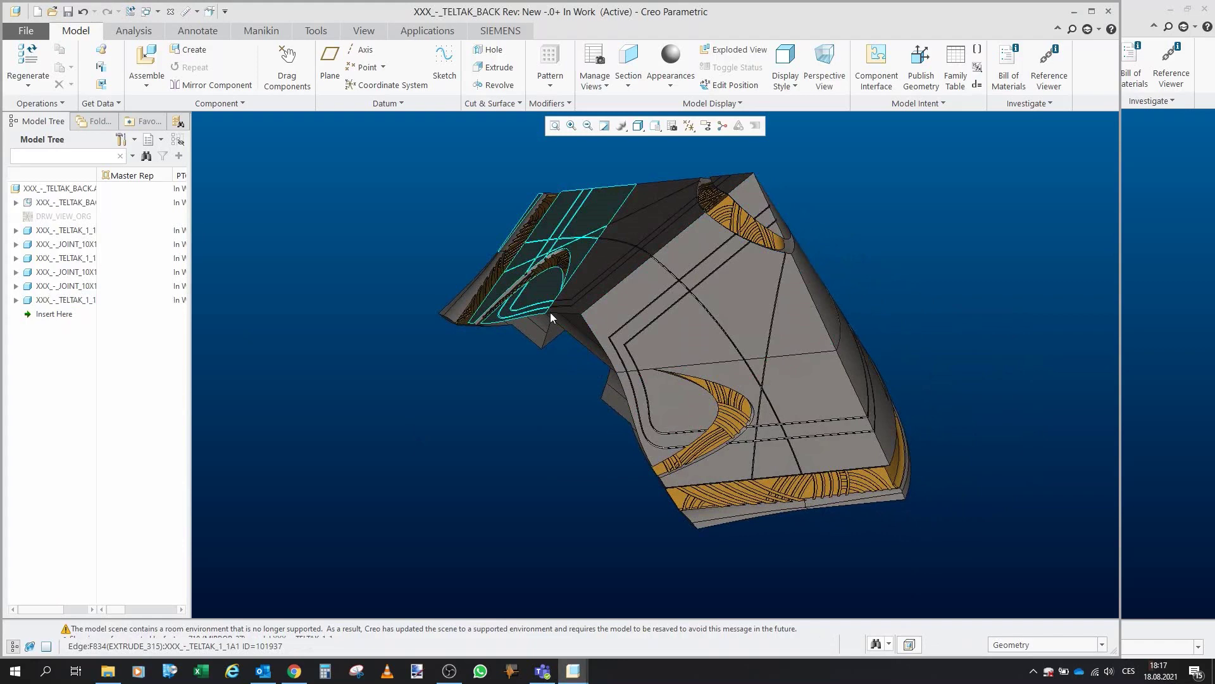
pyautogui.moveTo(459, 426); pyautogui.dragTo(517, 274, button='middle')
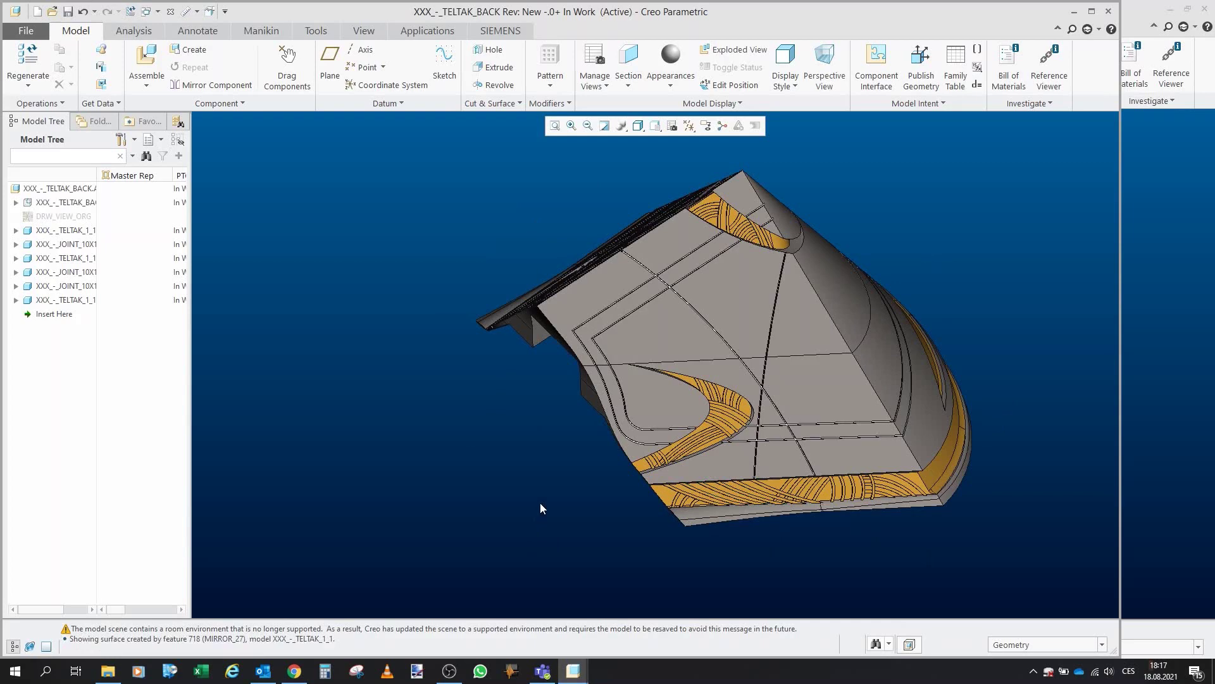
pyautogui.moveTo(505, 423)
pyautogui.mouseDown(button='middle')
pyautogui.moveTo(698, 310)
pyautogui.moveTo(690, 320)
pyautogui.mouseUp(button='middle')
pyautogui.moveTo(579, 320); pyautogui.dragTo(428, 328, button='middle')
pyautogui.scroll(3, 400, 378)
pyautogui.hotkey('ctrl', 'd')
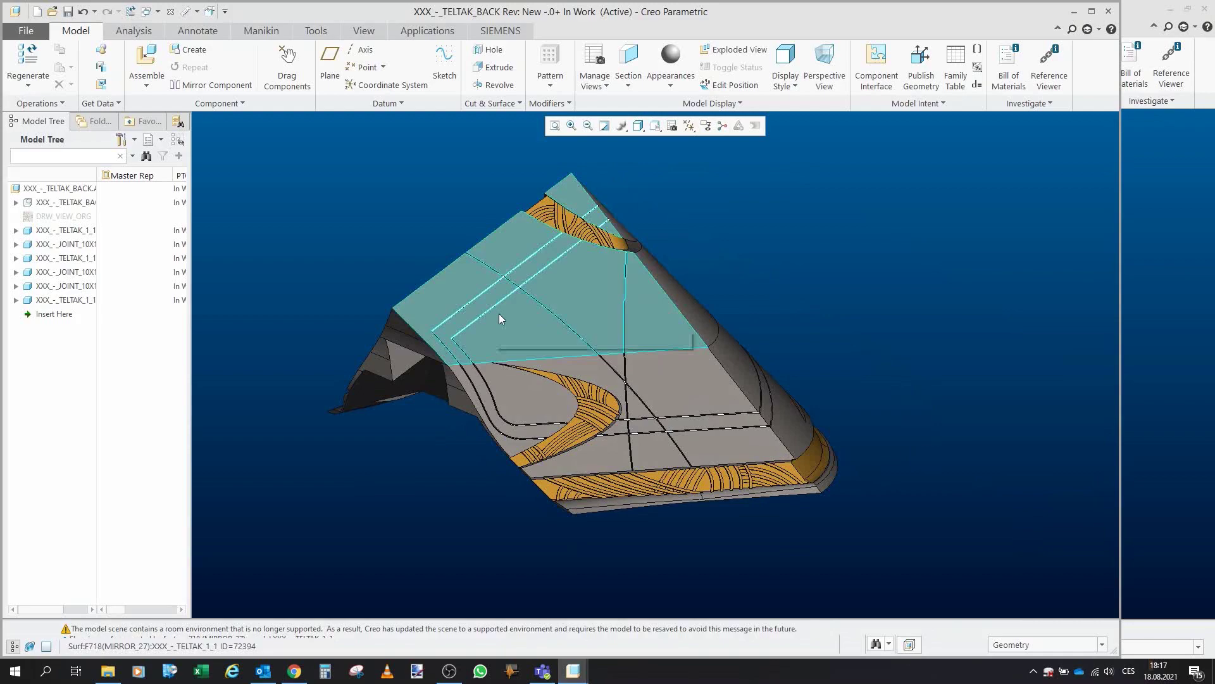
pyautogui.moveTo(468, 326); pyautogui.dragTo(510, 403, button='middle')
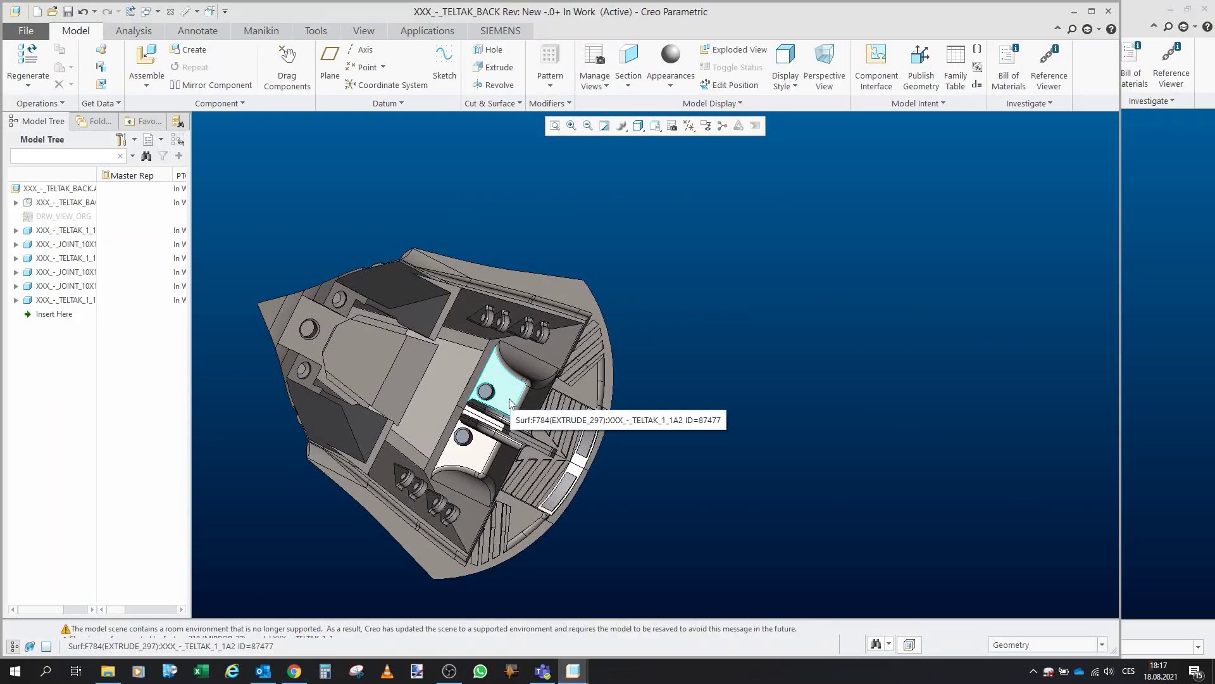
pyautogui.moveTo(497, 379); pyautogui.dragTo(581, 377, button='middle')
pyautogui.scroll(3, 650, 344)
pyautogui.scroll(-7, 481, 382)
# - Return to the main assembly and advance the insertion point past XXX_-_TELTAK_BAY_FR to bring in the front bay subassembly
pyautogui.hotkey('ctrl', 'w')
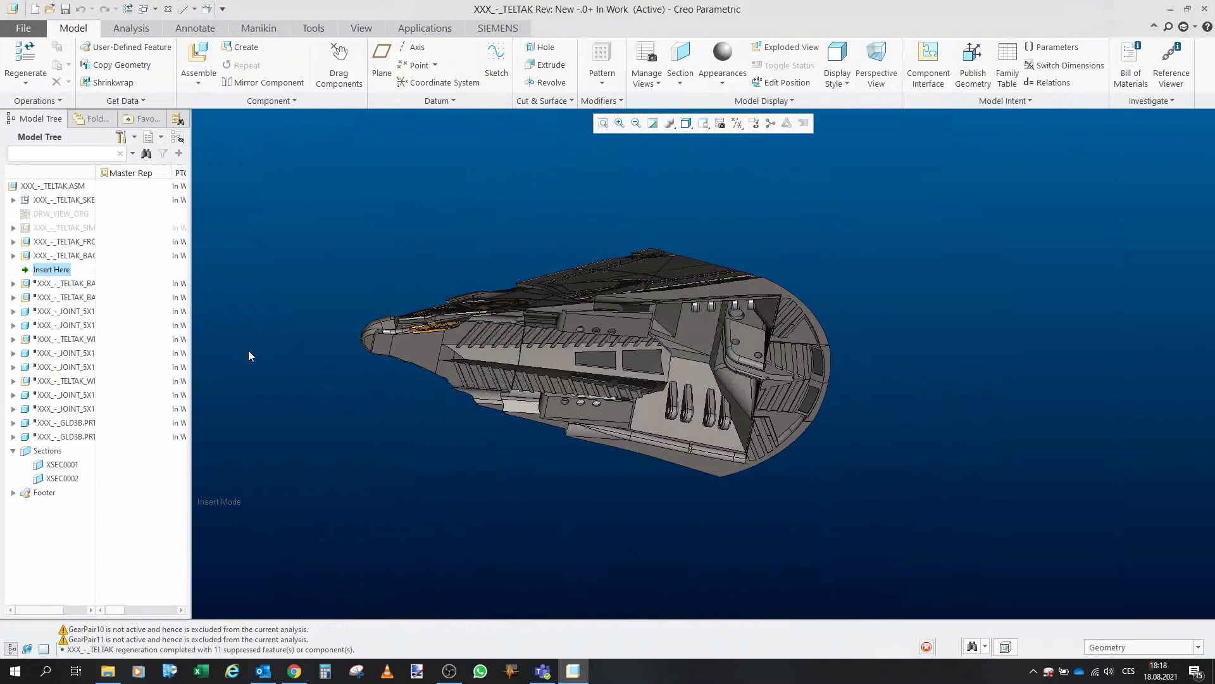
pyautogui.moveTo(571, 349); pyautogui.dragTo(468, 333, button='middle')
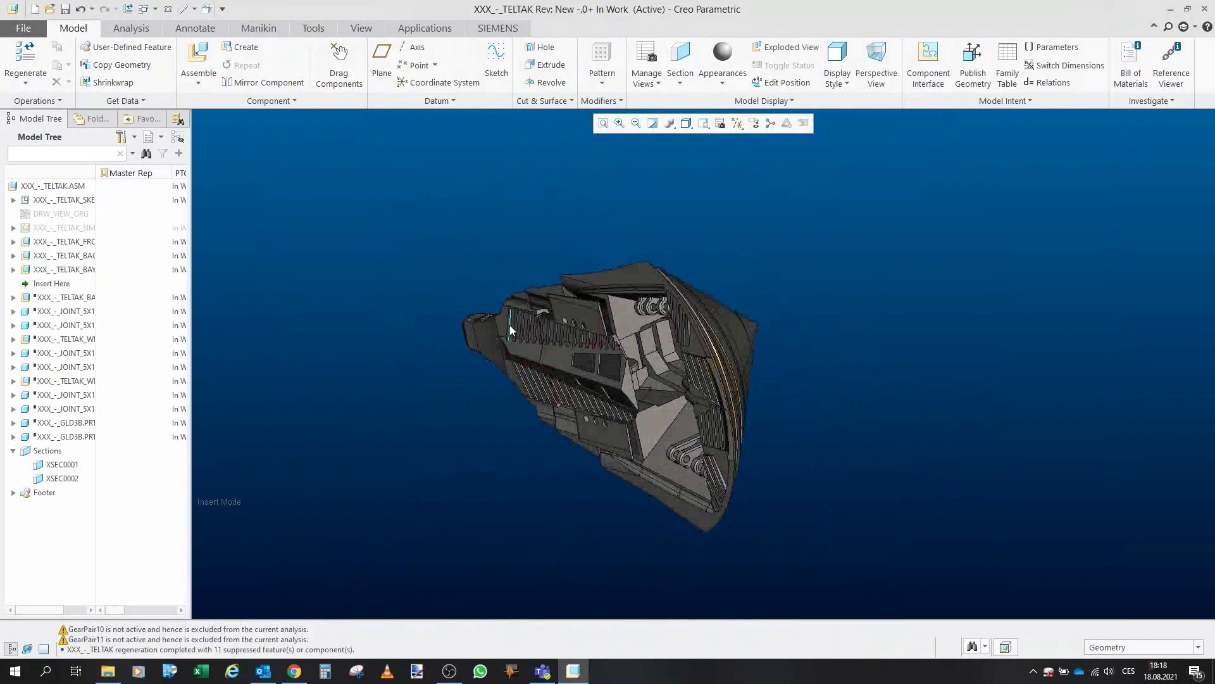
pyautogui.scroll(8, 534, 339)
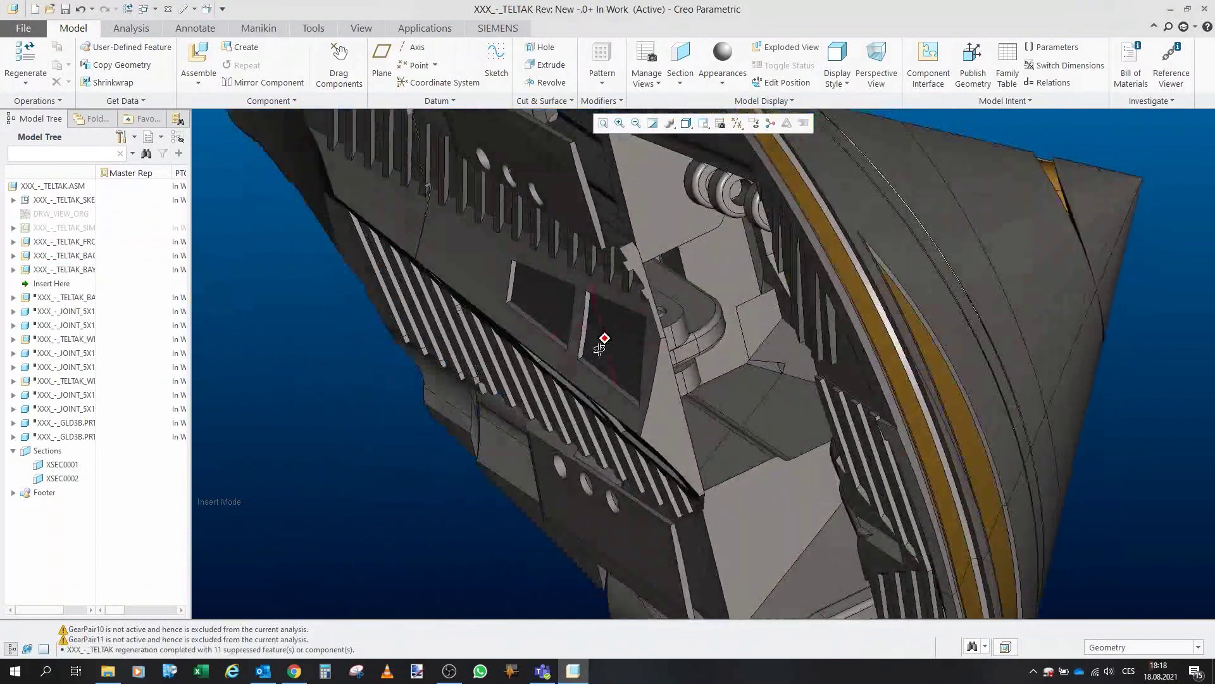
pyautogui.scroll(-5, 600, 347)
# - Open XXX_-_TELTAK_BAY_FR in its own window with the Master Rep and examine its holder, connecting links and pins
pyautogui.click(68, 270)
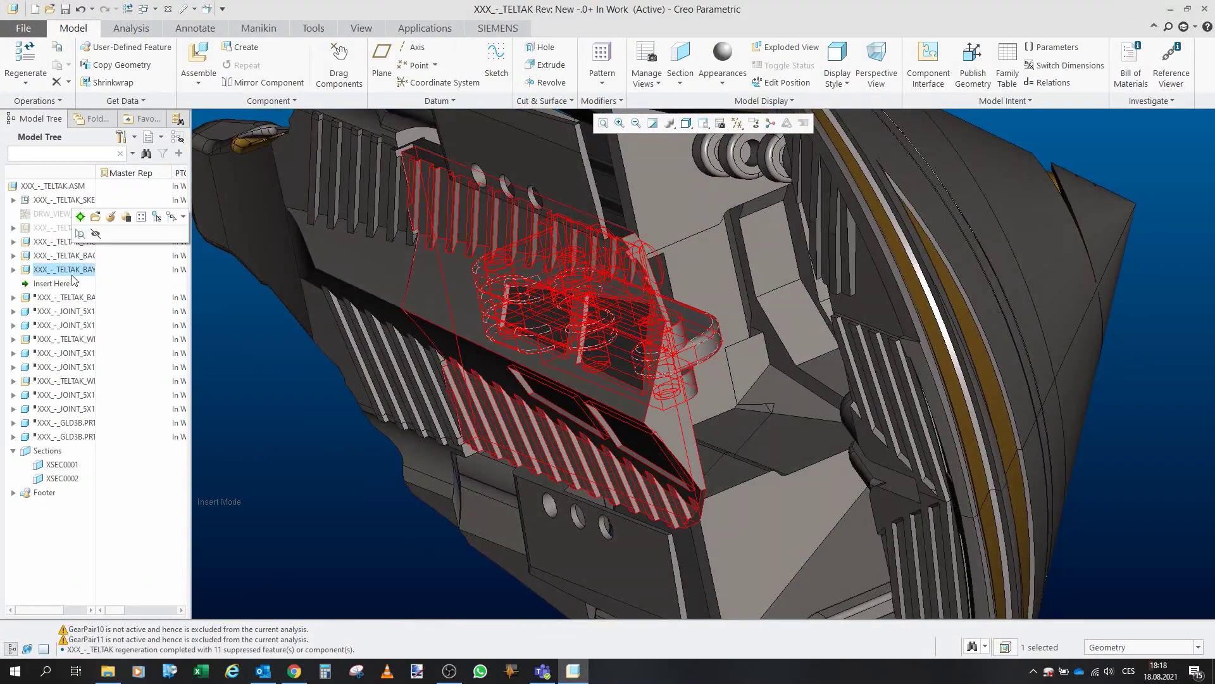
pyautogui.click(96, 218)
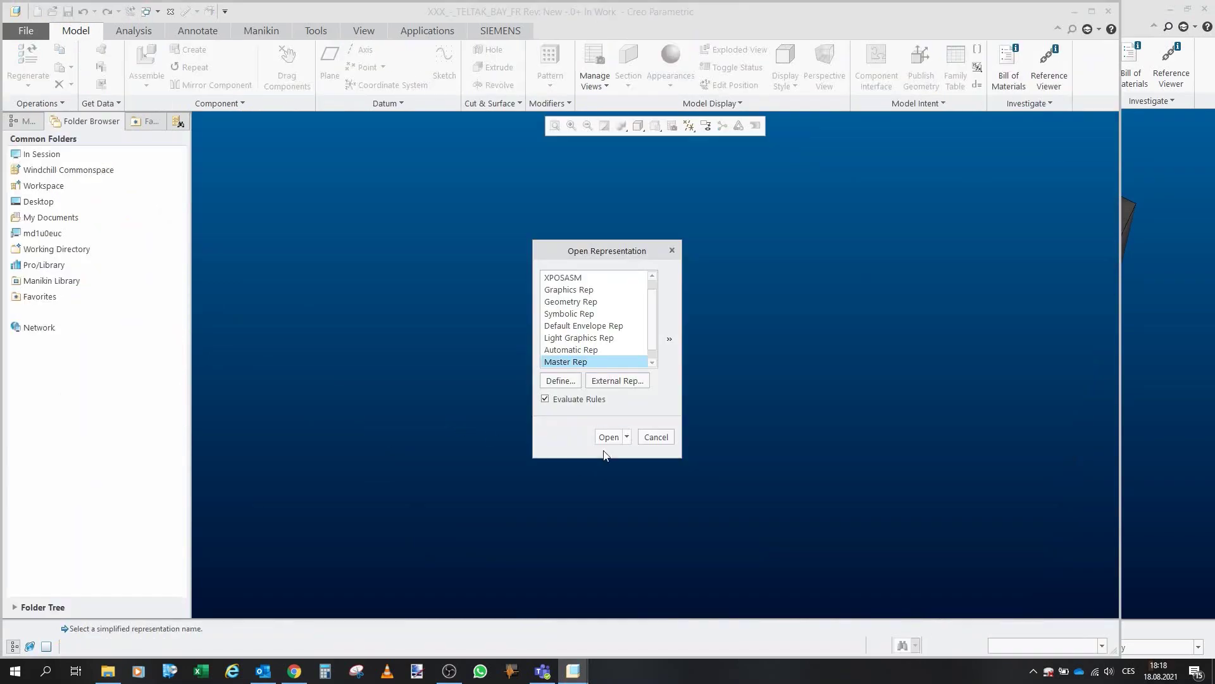
pyautogui.click(608, 438)
pyautogui.scroll(8, 647, 400)
pyautogui.moveTo(651, 363); pyautogui.dragTo(515, 432, button='middle')
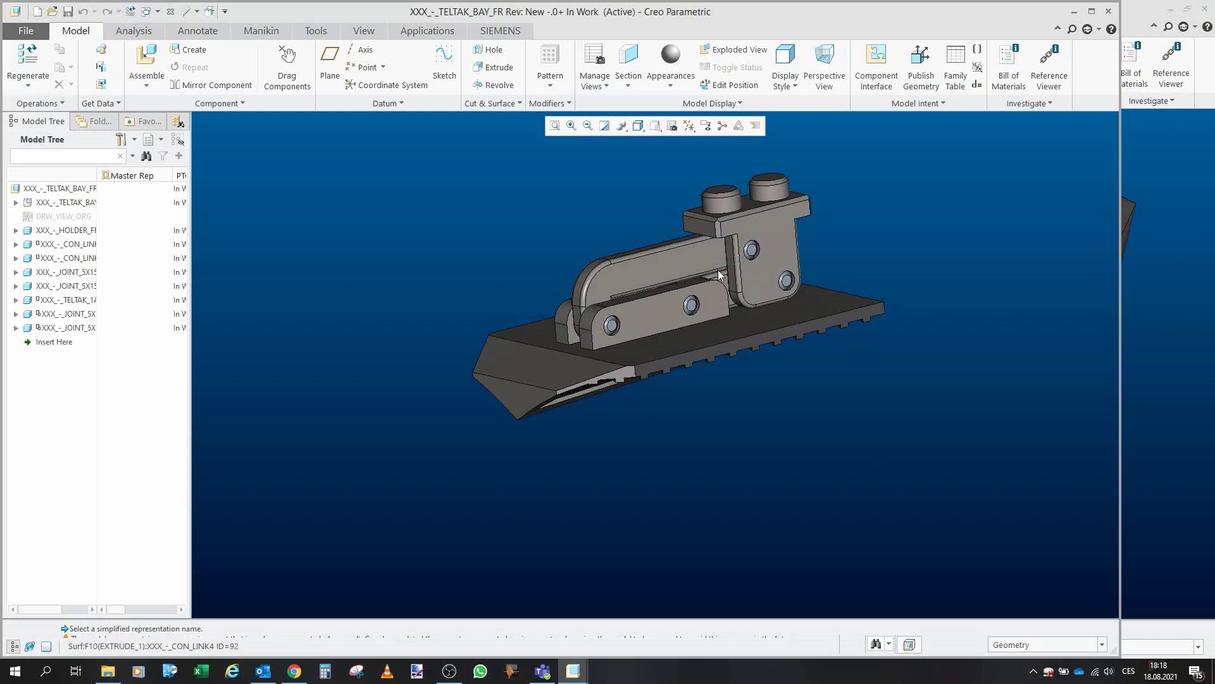
pyautogui.moveTo(717, 270); pyautogui.dragTo(921, 272, button='middle')
pyautogui.moveTo(720, 293); pyautogui.dragTo(709, 253, button='middle')
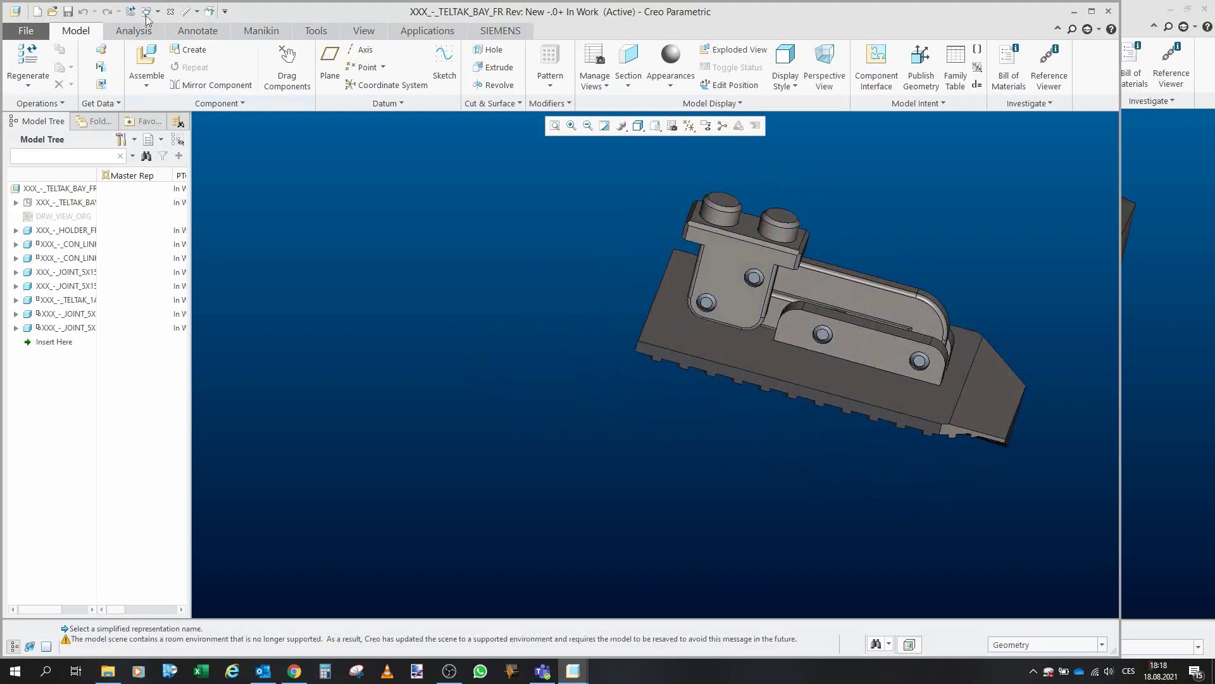
# - Back in the main assembly, hide the front bay subassembly to examine its two mounting holes, and show it again
pyautogui.click(170, 11)
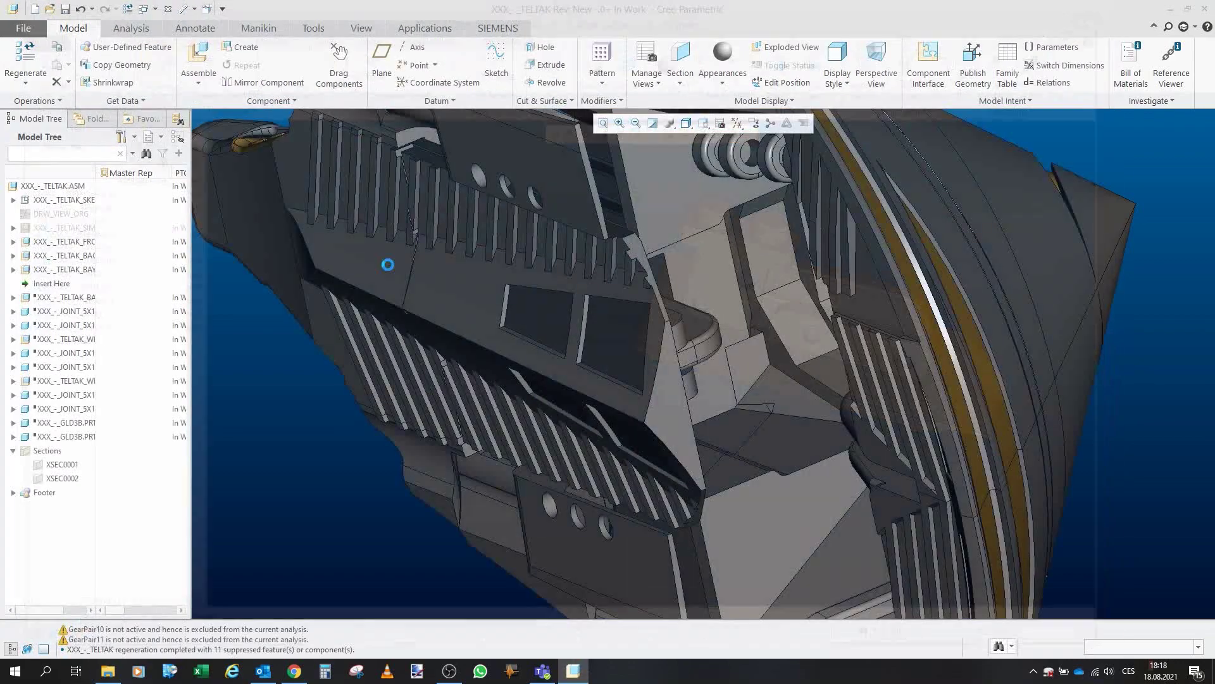
pyautogui.click(65, 273)
pyautogui.click(87, 228)
pyautogui.moveTo(443, 285); pyautogui.dragTo(608, 246, button='middle')
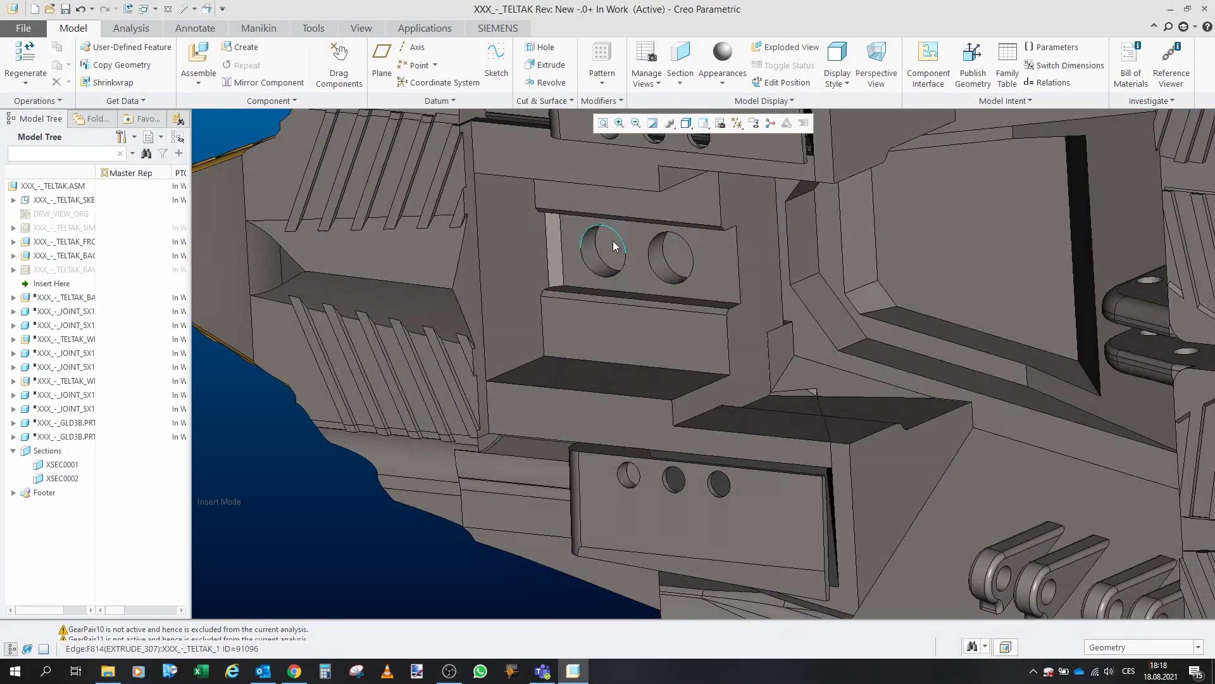
pyautogui.click(65, 269)
pyautogui.click(77, 229)
# - Advance the insertion point past XXX_-_TELTAK_BAY_AFT and open that subassembly in its own window with the Master Rep
pyautogui.scroll(4, 543, 320)
pyautogui.click(613, 437)
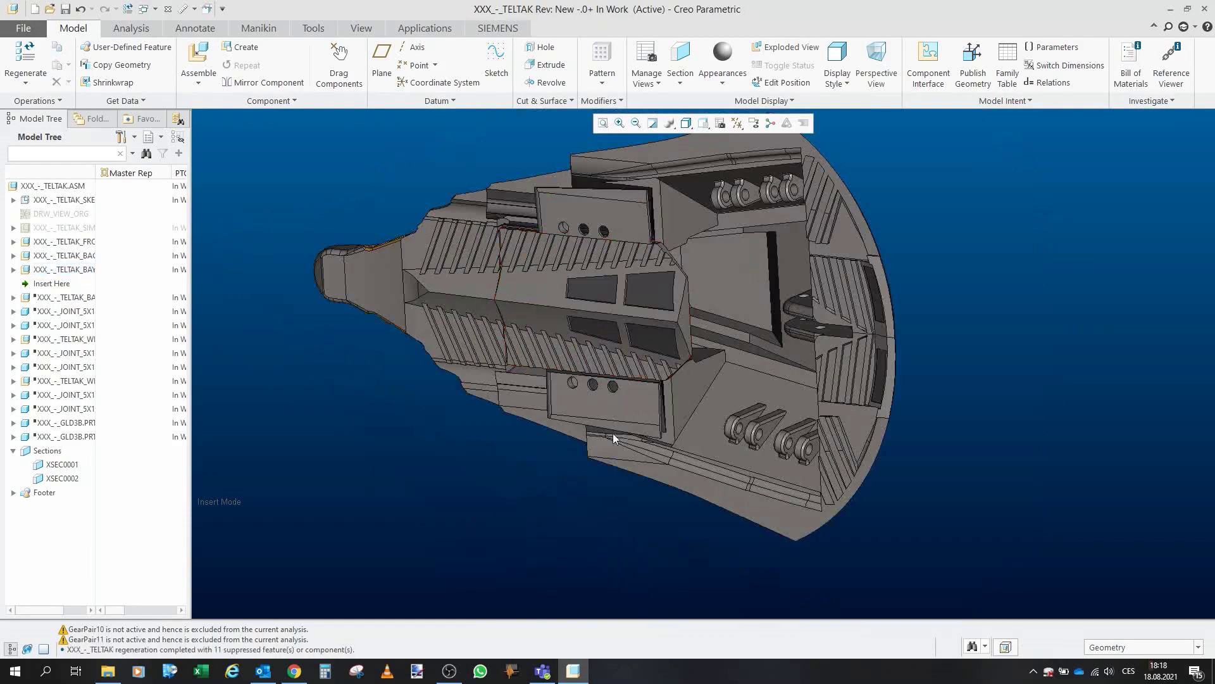
pyautogui.moveTo(614, 437); pyautogui.dragTo(787, 379, button='middle')
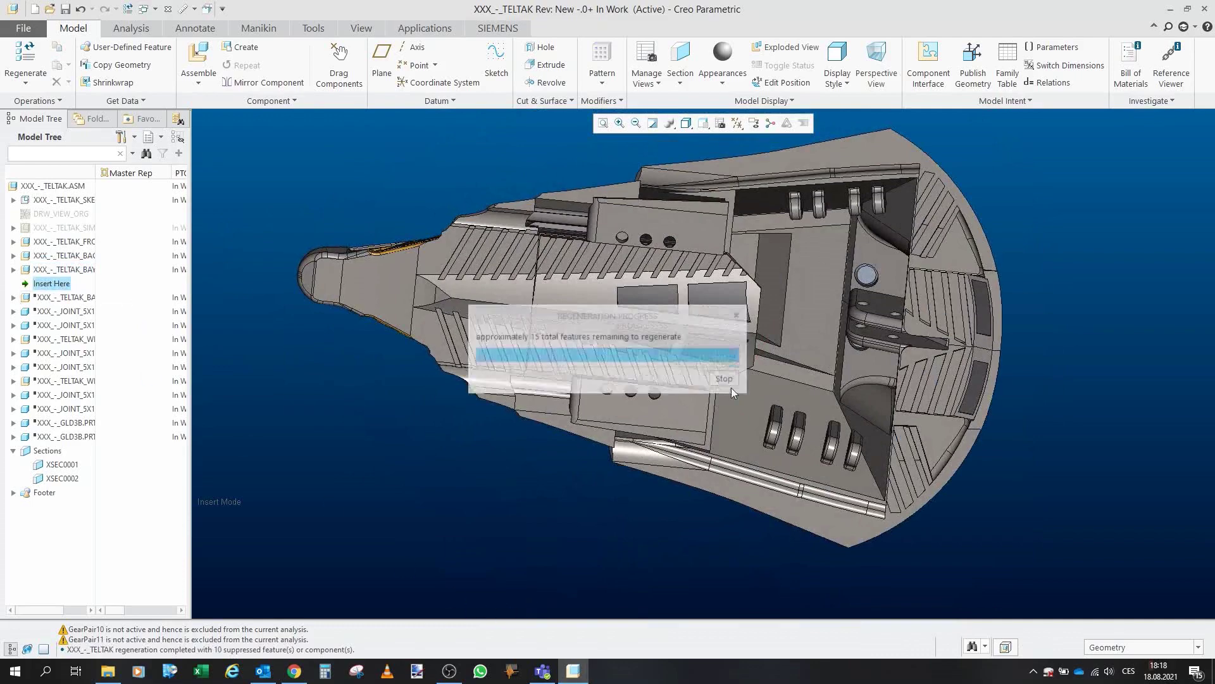
pyautogui.moveTo(827, 370)
pyautogui.mouseDown(button='middle')
pyautogui.moveTo(921, 320)
pyautogui.moveTo(832, 362)
pyautogui.mouseUp(button='middle')
pyautogui.click(76, 285)
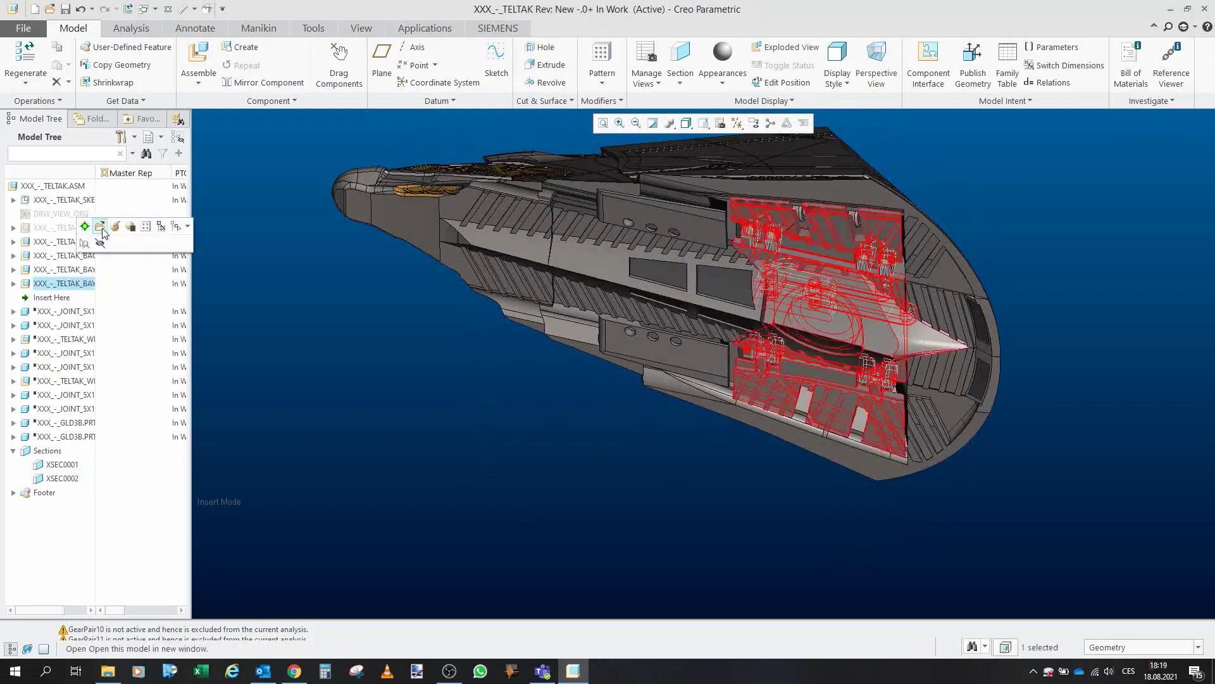
pyautogui.click(102, 231)
pyautogui.click(598, 435)
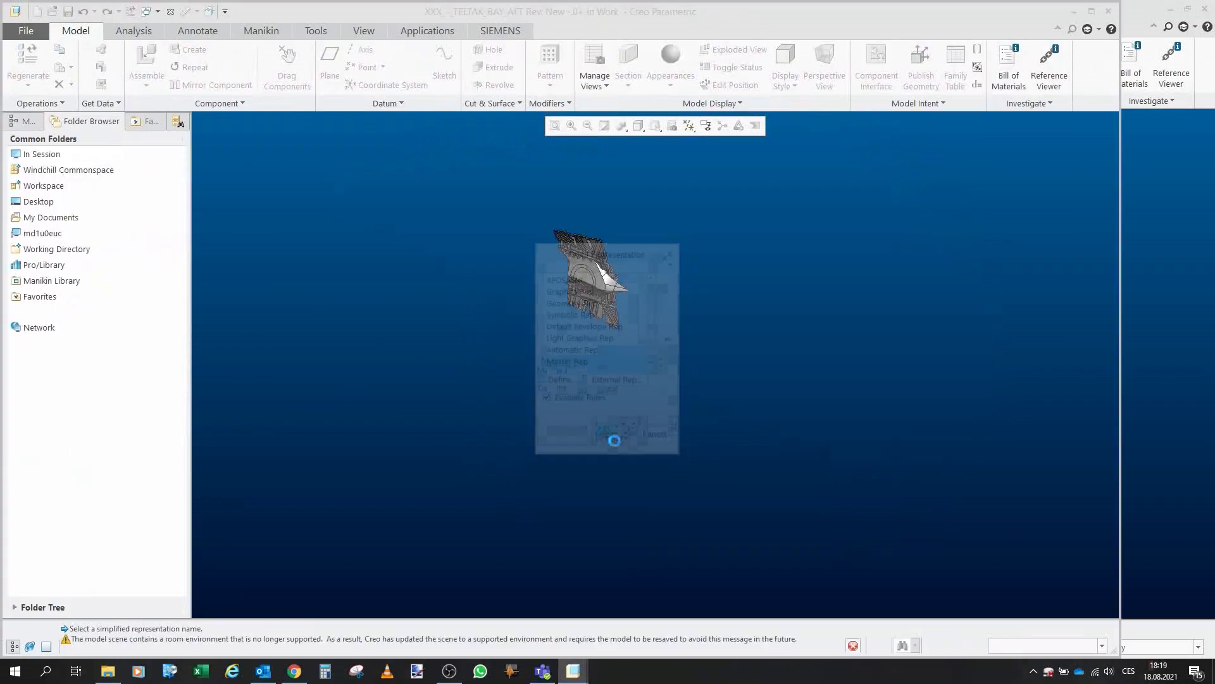
# - Examine the aft bay subassembly from above and below, including its connecting links, hinged side flaps and joint pins
pyautogui.moveTo(730, 310); pyautogui.dragTo(743, 387, button='middle')
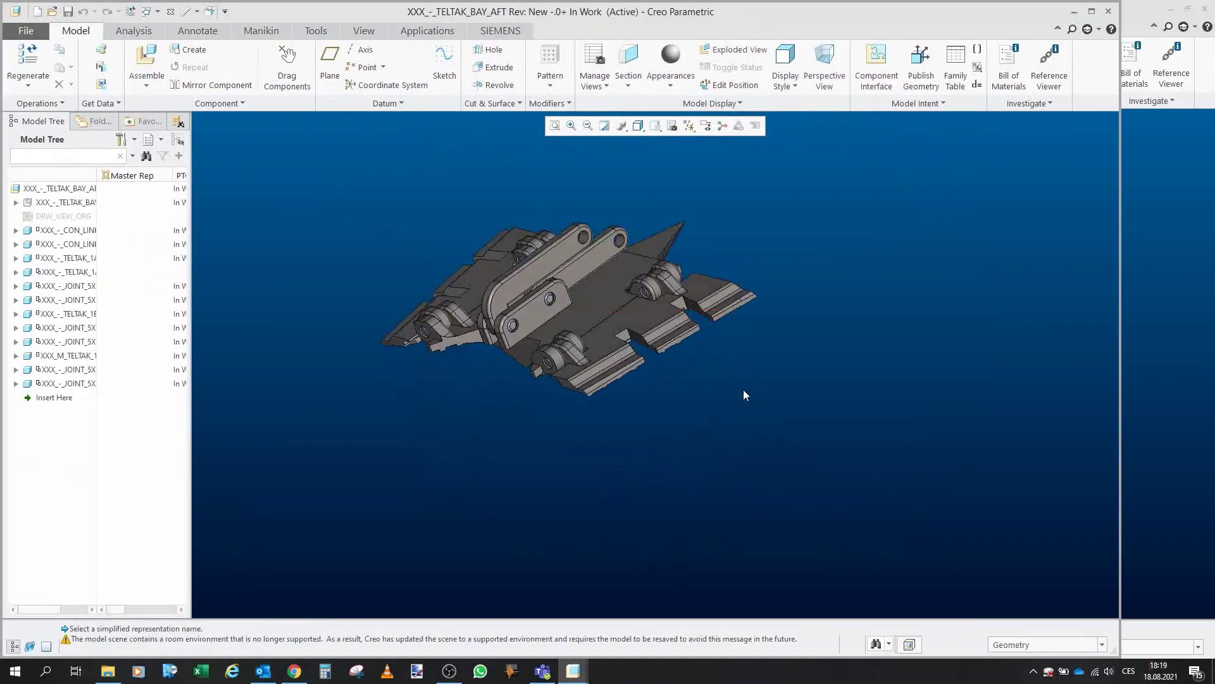
pyautogui.scroll(-4, 544, 259)
pyautogui.moveTo(545, 260); pyautogui.dragTo(569, 297, button='middle')
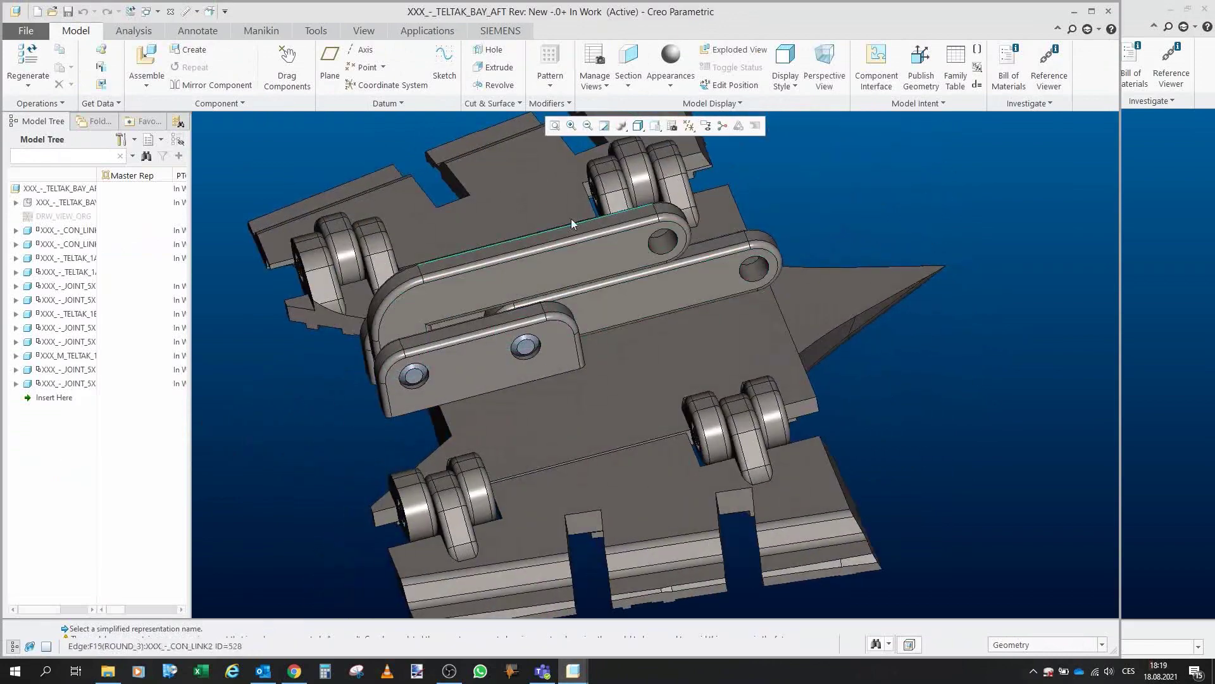
pyautogui.moveTo(670, 265); pyautogui.dragTo(544, 516, button='middle')
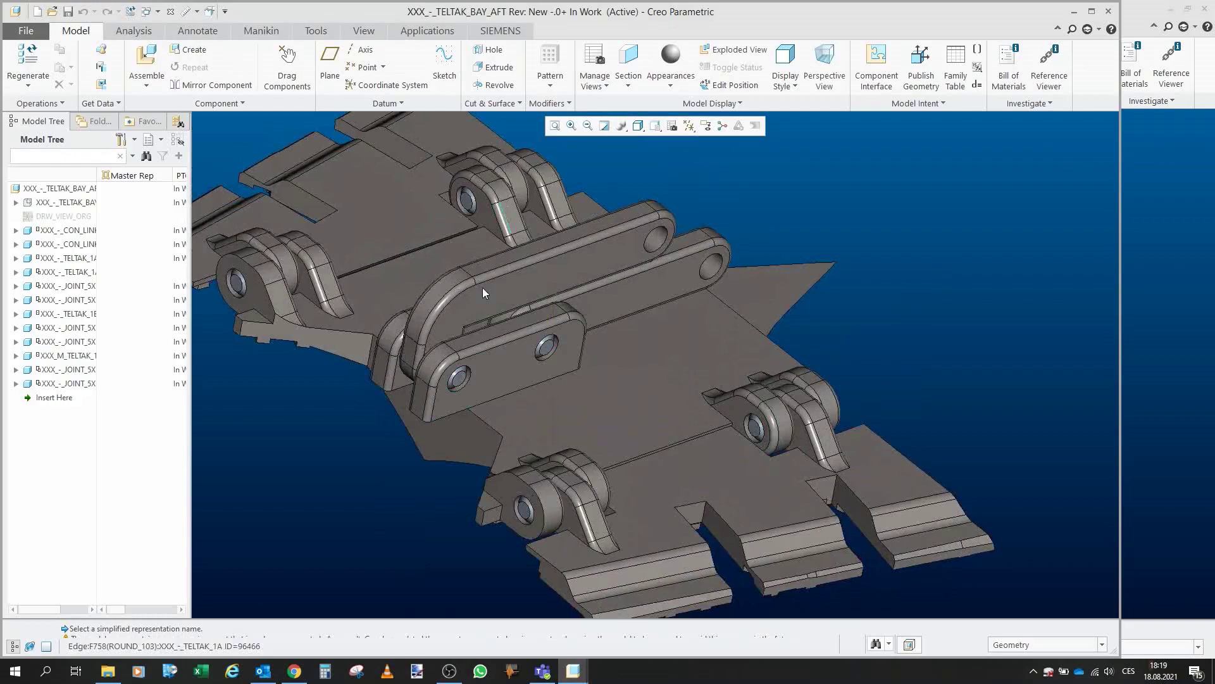
pyautogui.moveTo(483, 287)
pyautogui.mouseDown(button='middle')
pyautogui.moveTo(569, 207)
pyautogui.moveTo(538, 320)
pyautogui.moveTo(710, 284)
pyautogui.moveTo(604, 301)
pyautogui.mouseUp(button='middle')
pyautogui.scroll(-5, 555, 294)
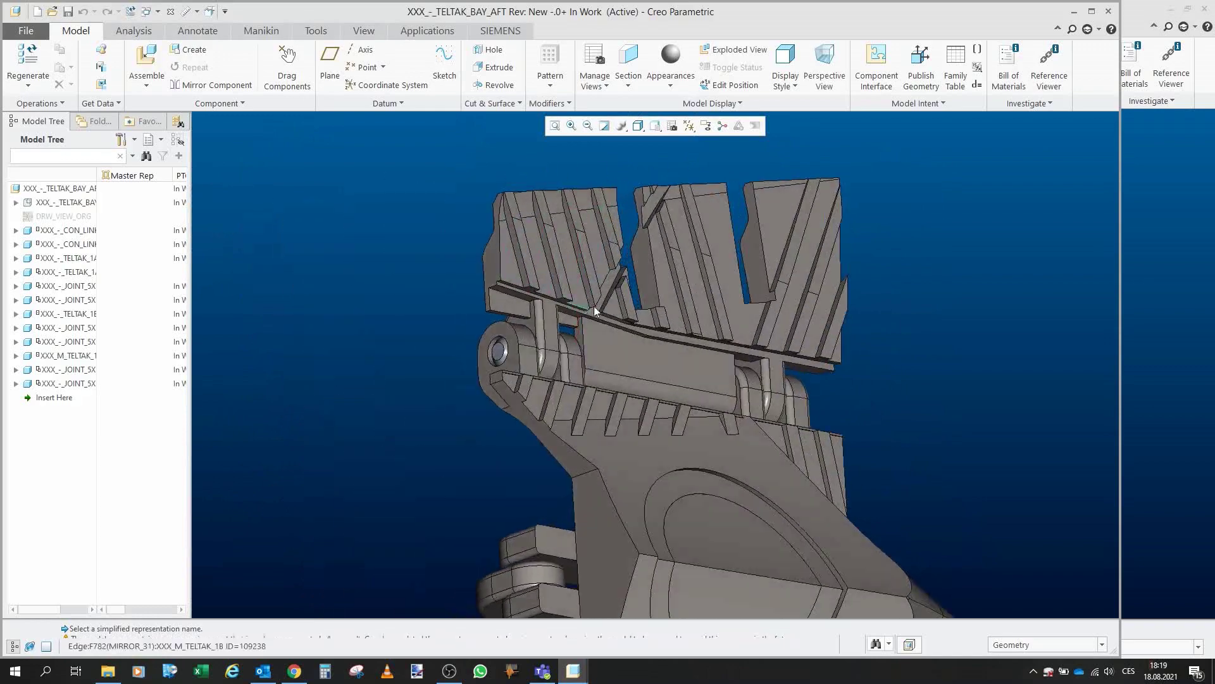
pyautogui.scroll(4, 604, 301)
pyautogui.moveTo(641, 359)
pyautogui.mouseDown(button='middle')
pyautogui.moveTo(738, 360)
pyautogui.moveTo(675, 363)
pyautogui.moveTo(538, 281)
pyautogui.moveTo(595, 548)
pyautogui.moveTo(642, 259)
pyautogui.moveTo(517, 298)
pyautogui.mouseUp(button='middle')
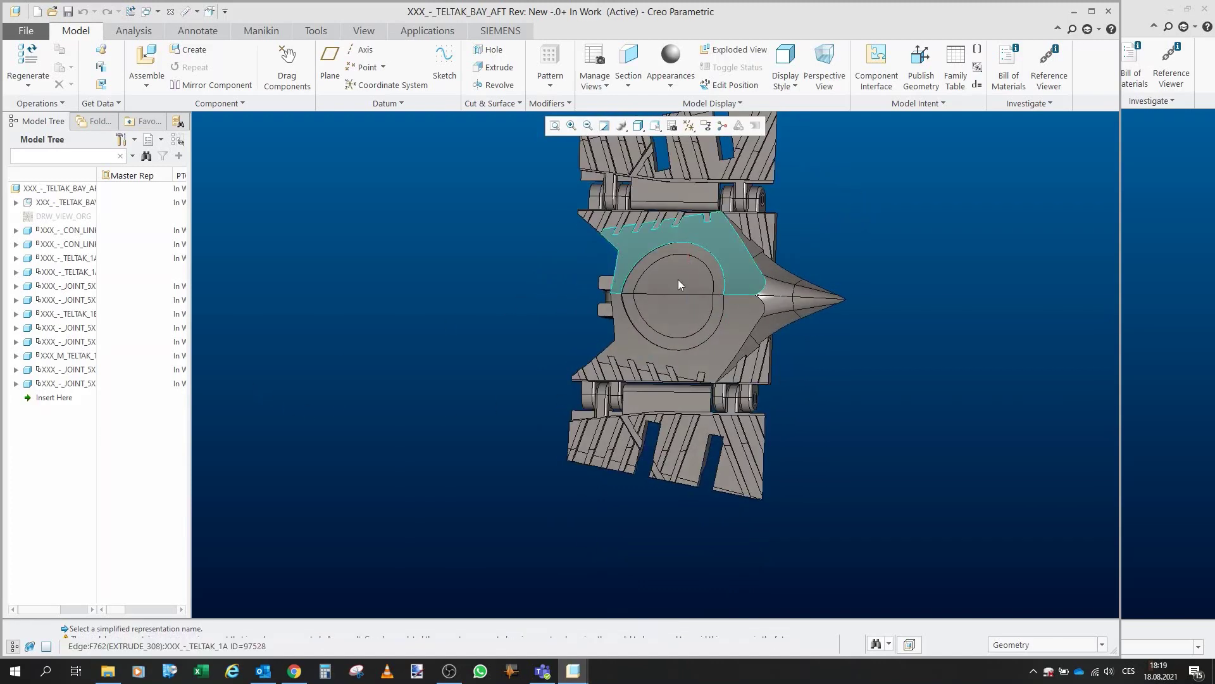
# - Hide the round XXX_-_TELTAK_1A_6 insert at the aft bay's center and examine the circular recess beneath it
pyautogui.scroll(-3, 676, 279)
pyautogui.click(686, 258)
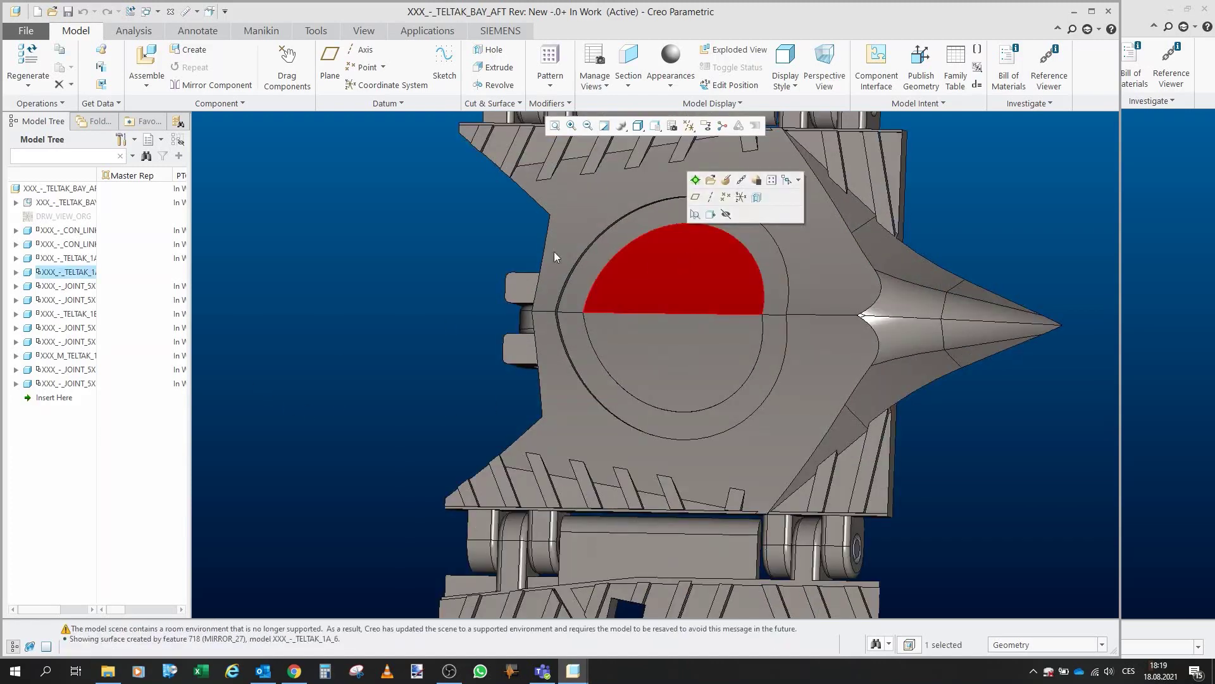
pyautogui.click(70, 274)
pyautogui.click(95, 233)
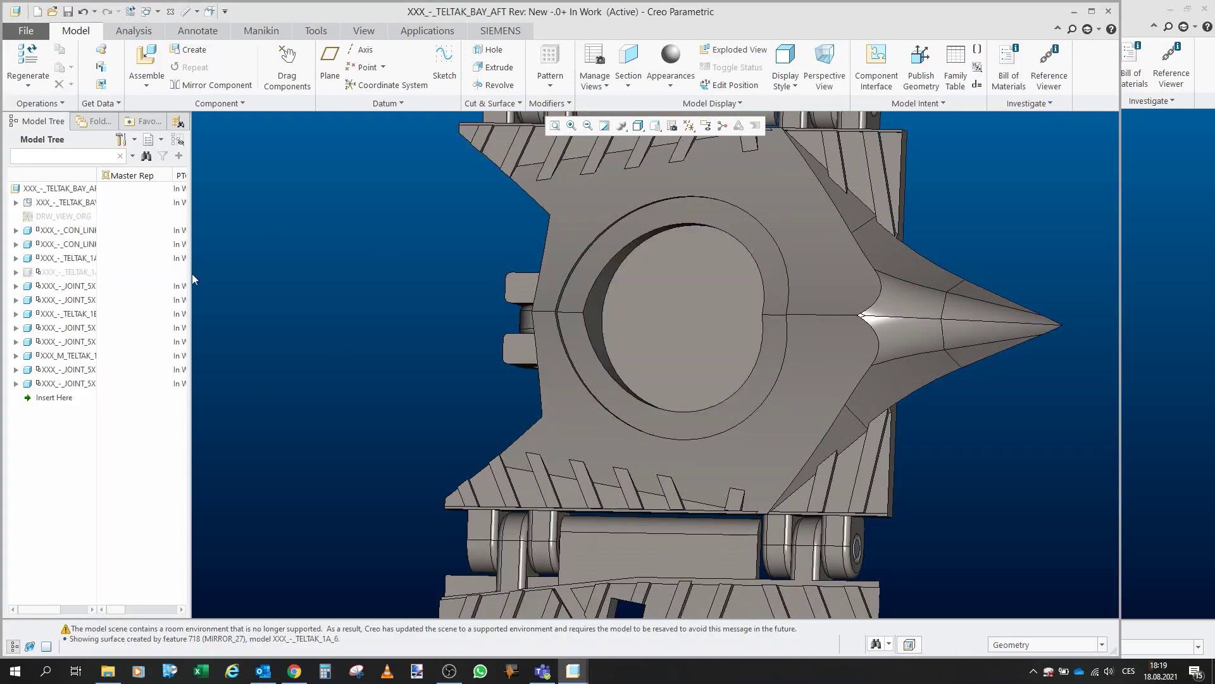
pyautogui.moveTo(524, 320); pyautogui.dragTo(712, 287, button='middle')
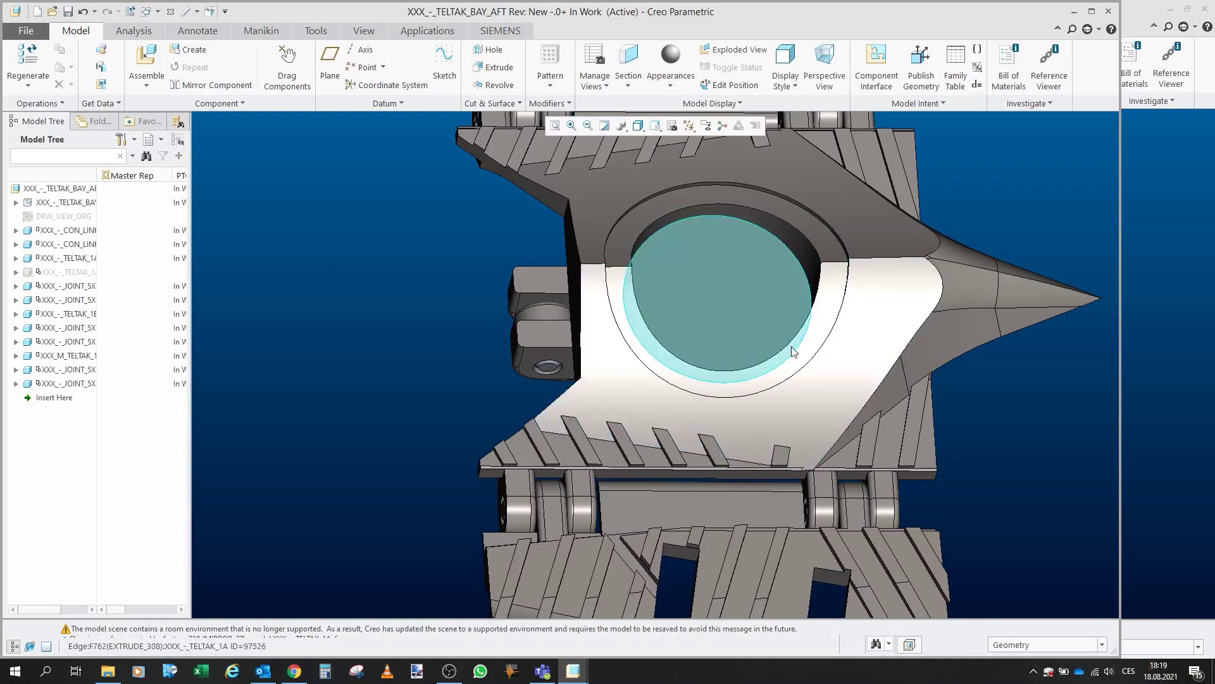
pyautogui.scroll(-5, 734, 302)
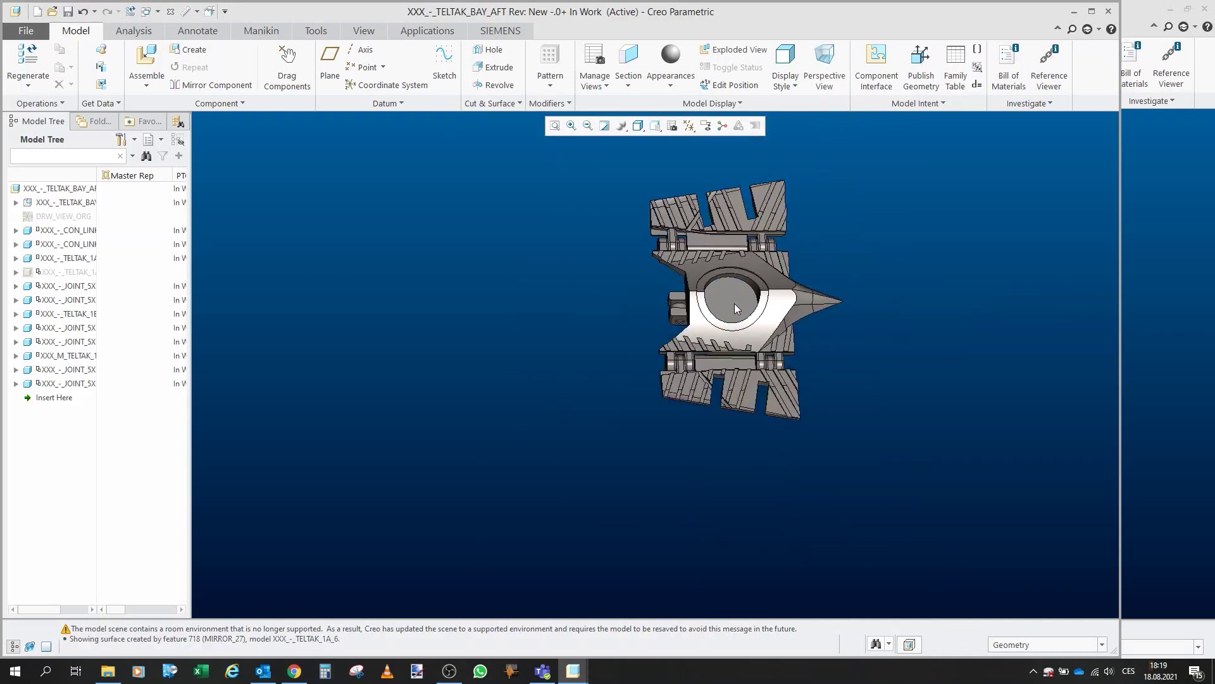
pyautogui.scroll(3, 734, 303)
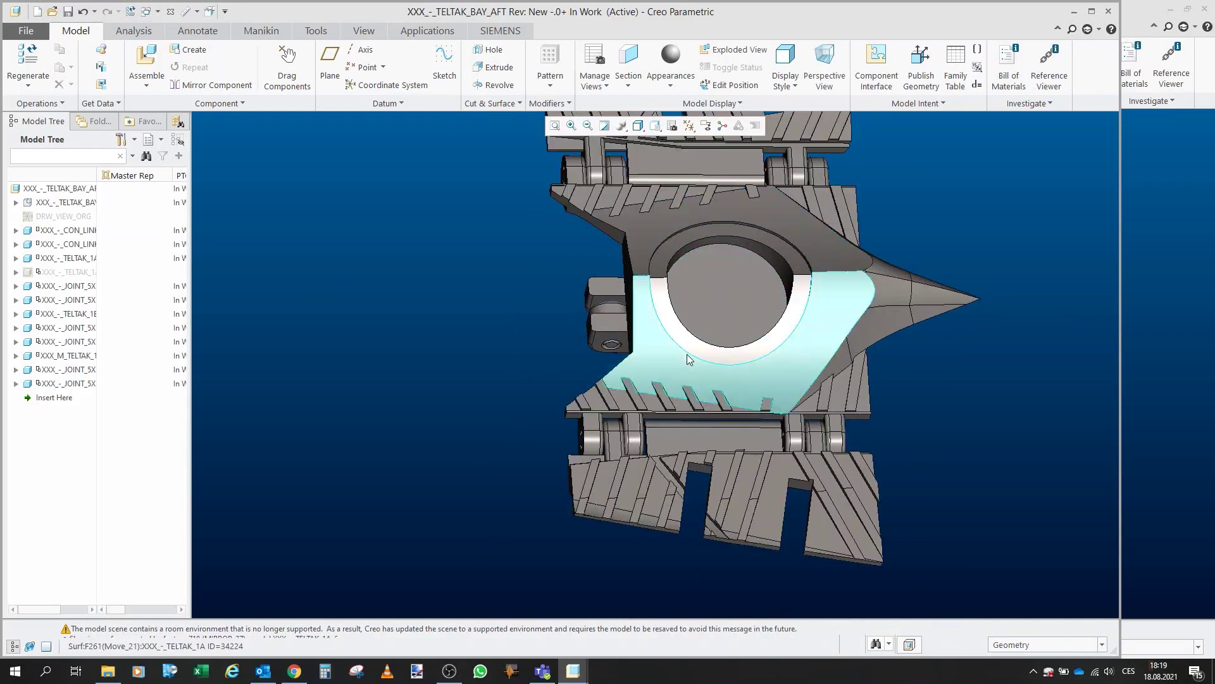
# - Show the round XXX_-_TELTAK_1A_6 insert again and examine the links and hinges on the aft bay's underside
pyautogui.click(78, 274)
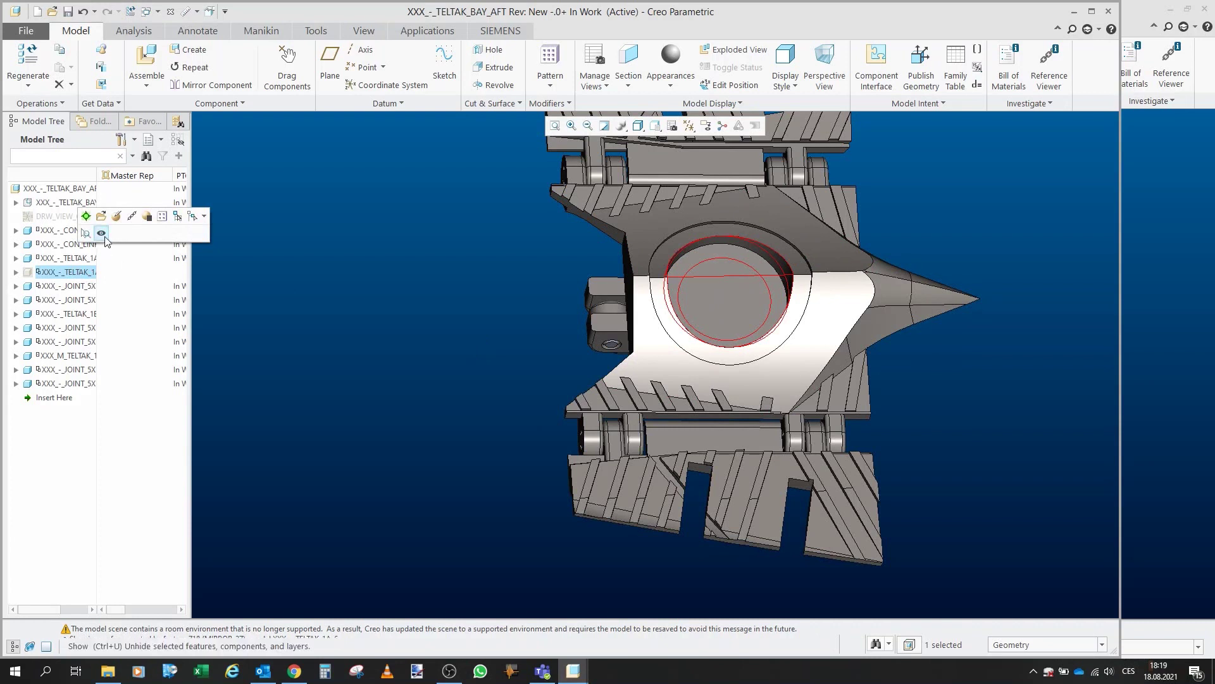
pyautogui.click(100, 238)
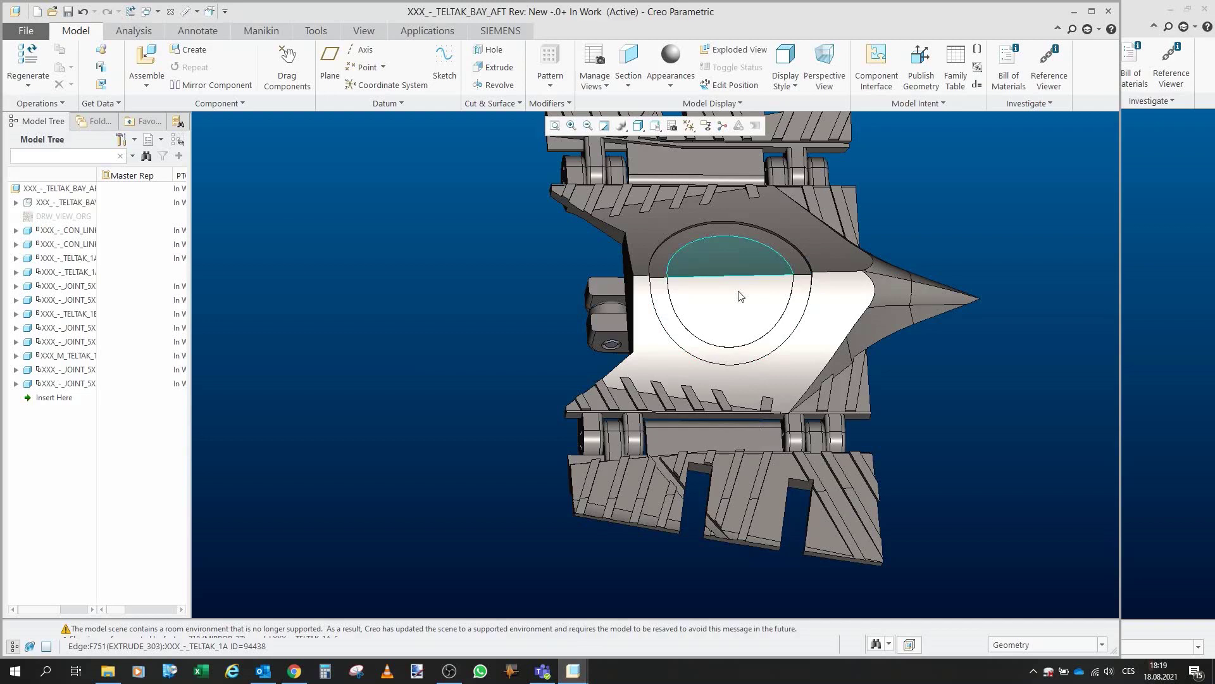
pyautogui.moveTo(700, 310); pyautogui.dragTo(705, 346, button='middle')
pyautogui.scroll(-5, 651, 421)
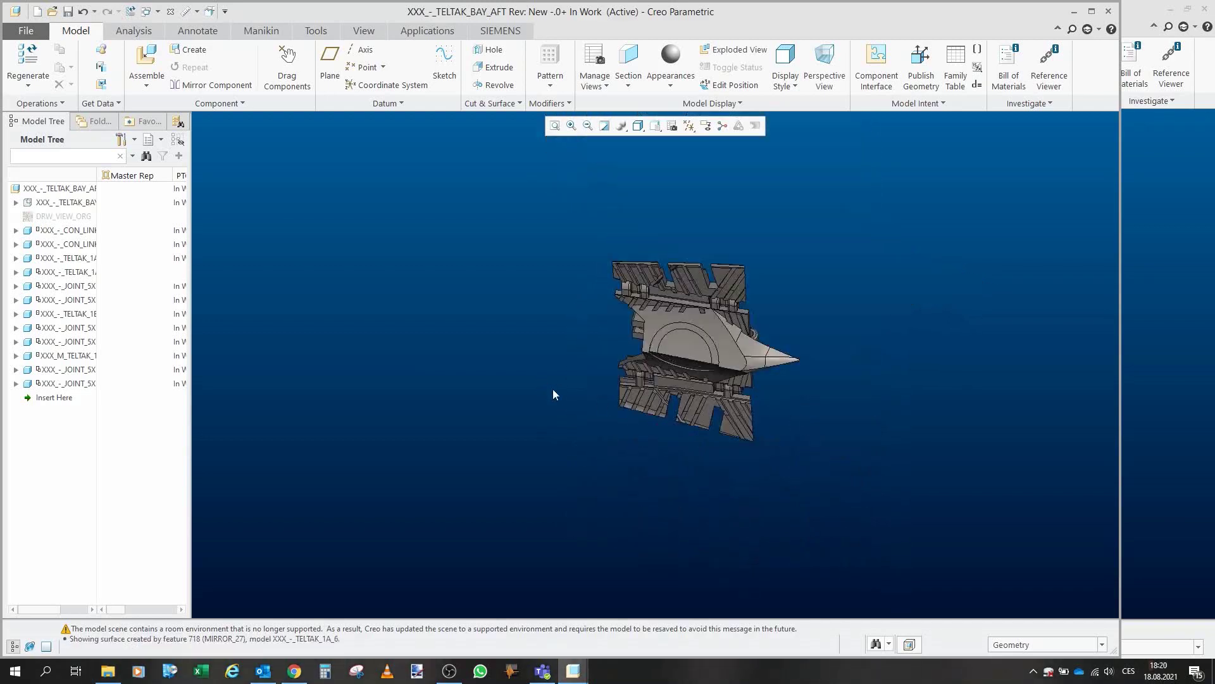
pyautogui.moveTo(563, 376); pyautogui.dragTo(633, 348, button='middle')
pyautogui.scroll(4, 674, 312)
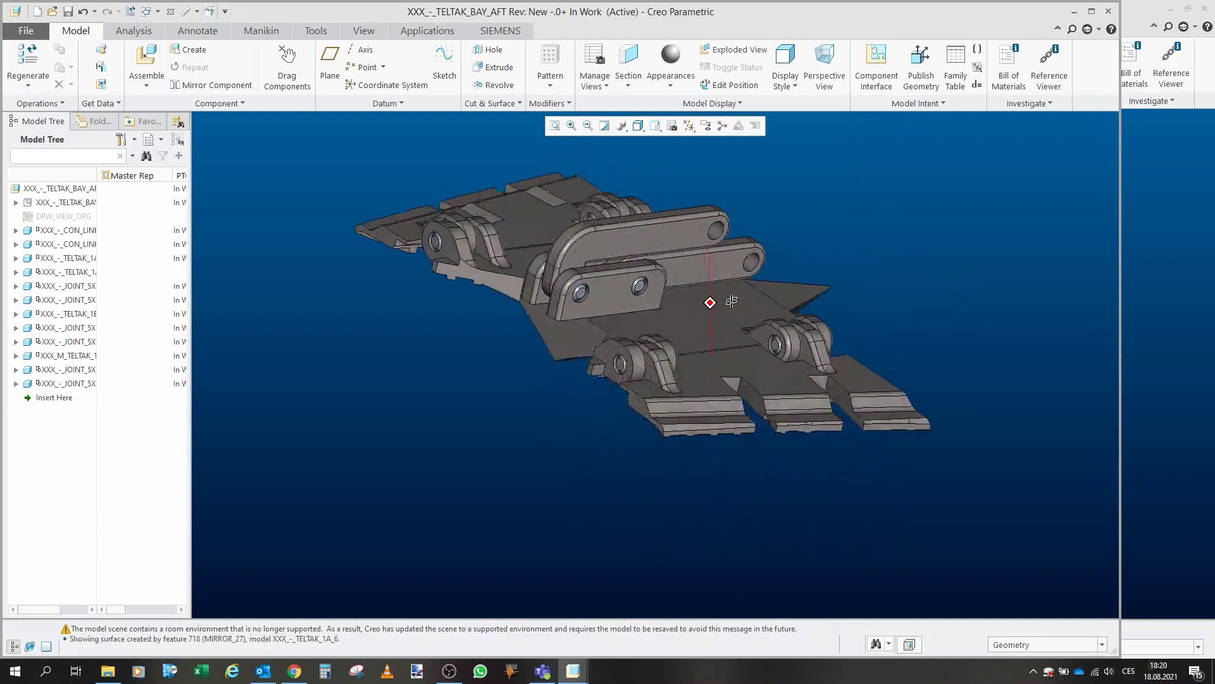
pyautogui.moveTo(740, 310); pyautogui.dragTo(465, 385, button='middle')
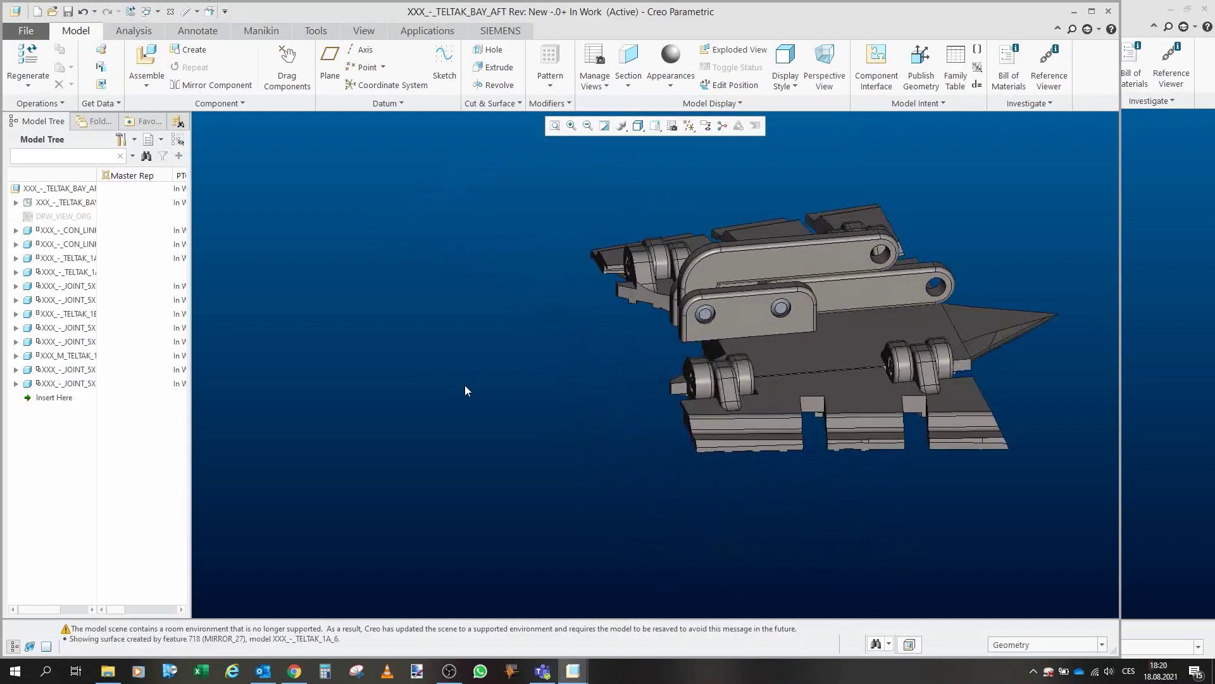
# - Close the aft bay window and, in the main assembly, drag the aft bay subassembly backward on its links to open the bay
pyautogui.click(169, 10)
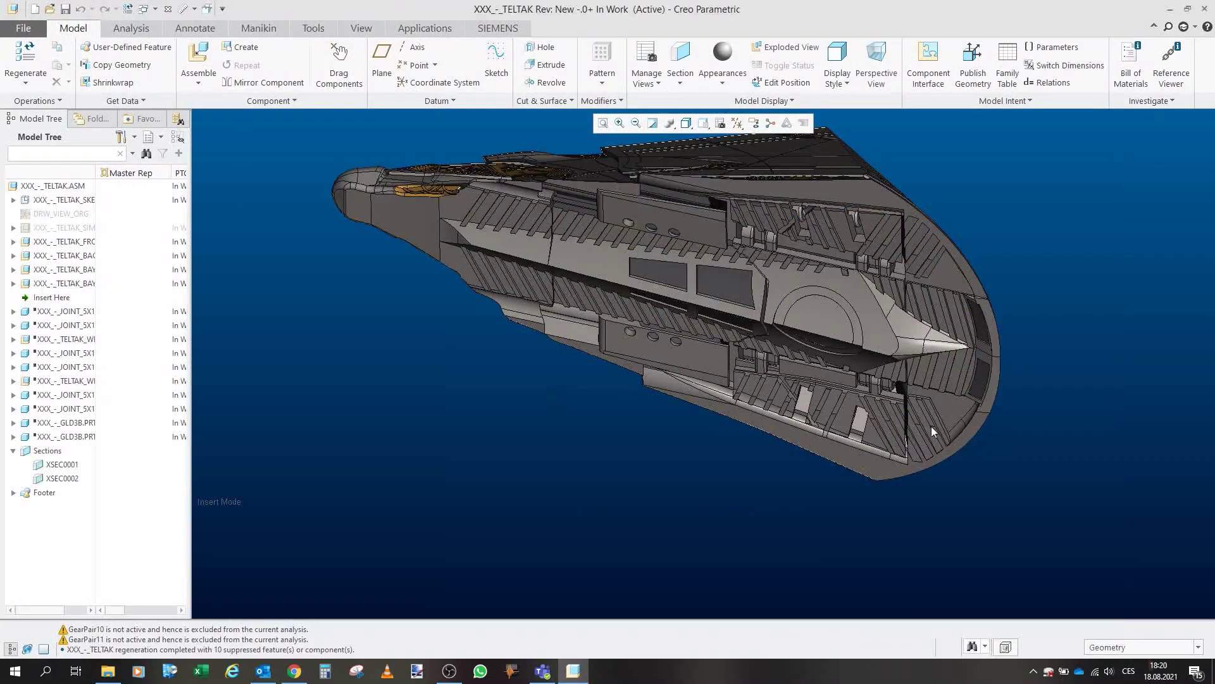
pyautogui.moveTo(670, 324); pyautogui.dragTo(662, 253, button='middle')
pyautogui.click(339, 70)
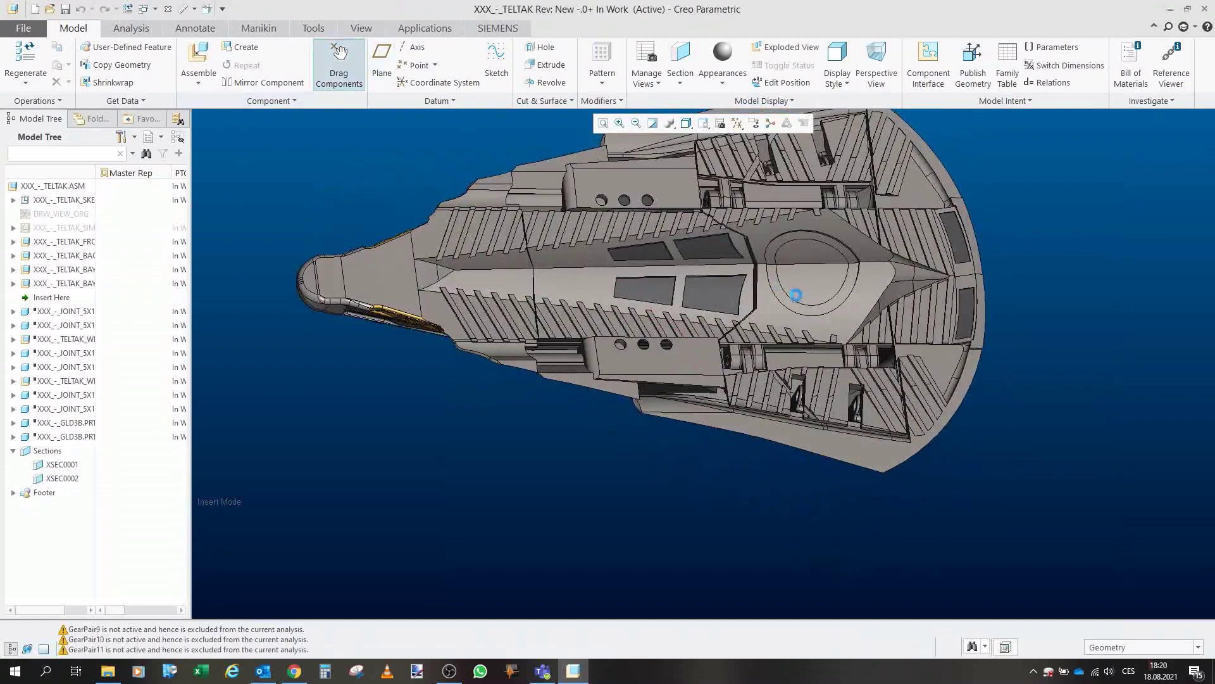
pyautogui.click(896, 269)
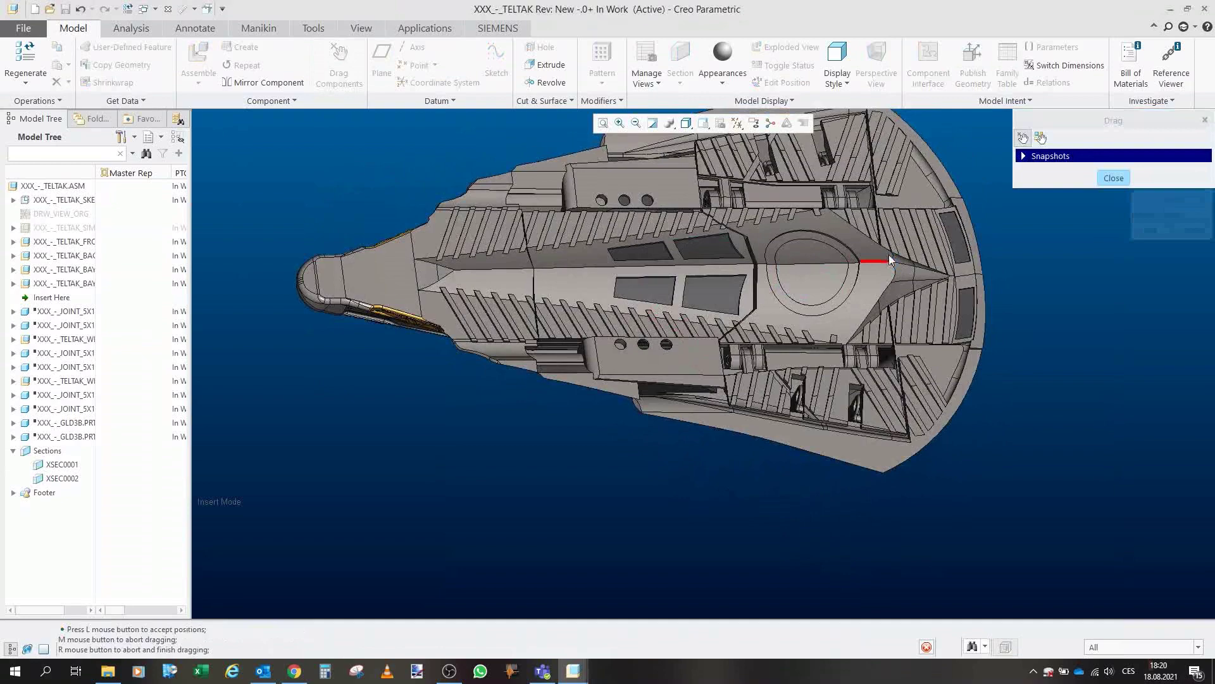
pyautogui.scroll(-5, 825, 297)
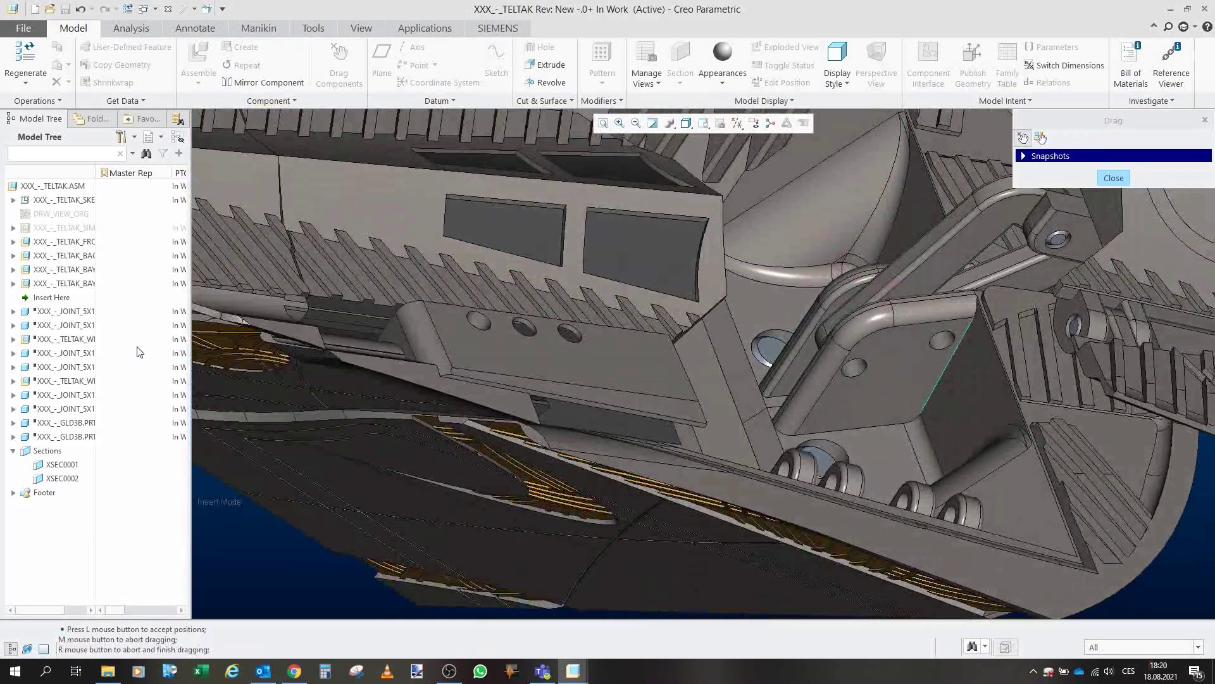
# - Finish dragging, advance the insertion point past the two XXX_-_JOINT_5X15 pins and examine them in the aft link bracket
pyautogui.middleClick(336, 315)
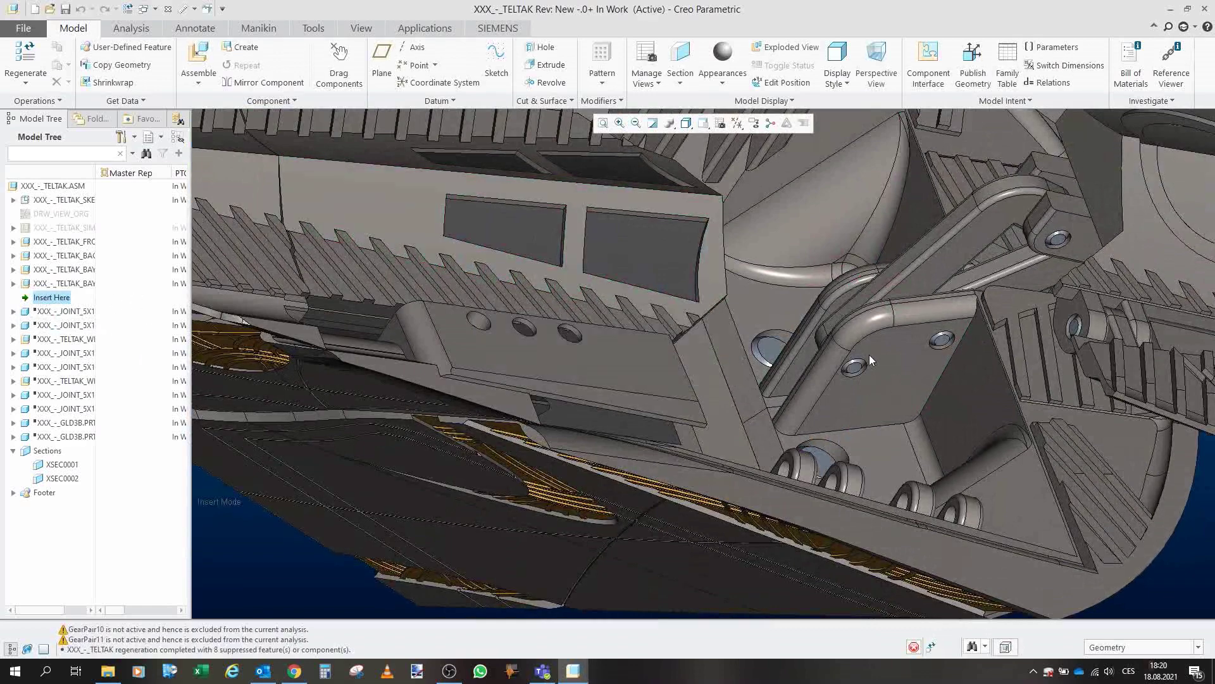
pyautogui.scroll(5, 869, 354)
pyautogui.moveTo(868, 354); pyautogui.dragTo(911, 347, button='middle')
# - Drag the front bay subassembly forward on its links toward the ship's nose, exposing the compartment beneath it
pyautogui.click(339, 64)
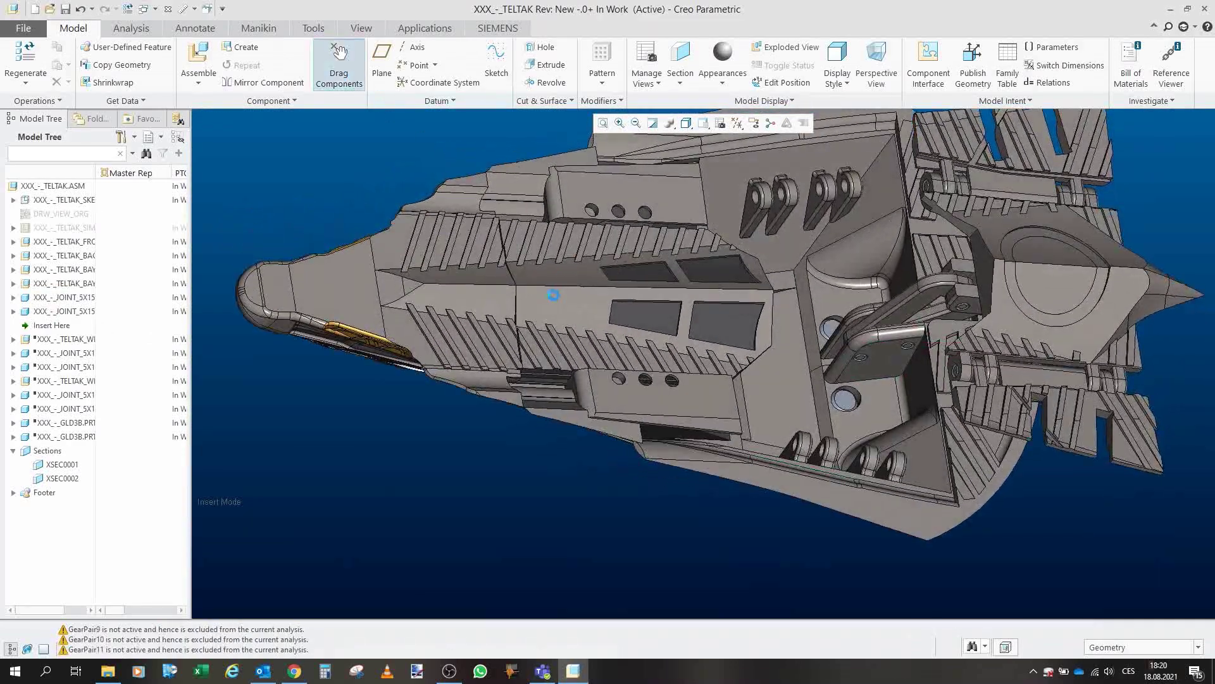
pyautogui.click(597, 287)
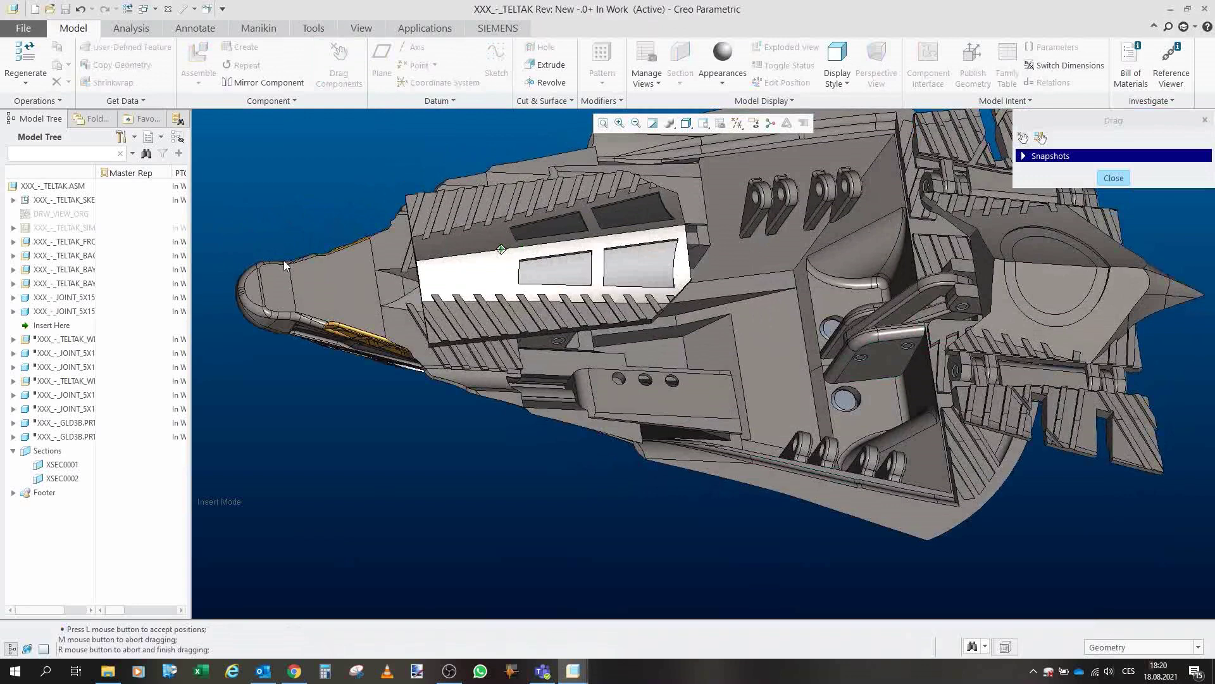
pyautogui.middleClick(563, 437)
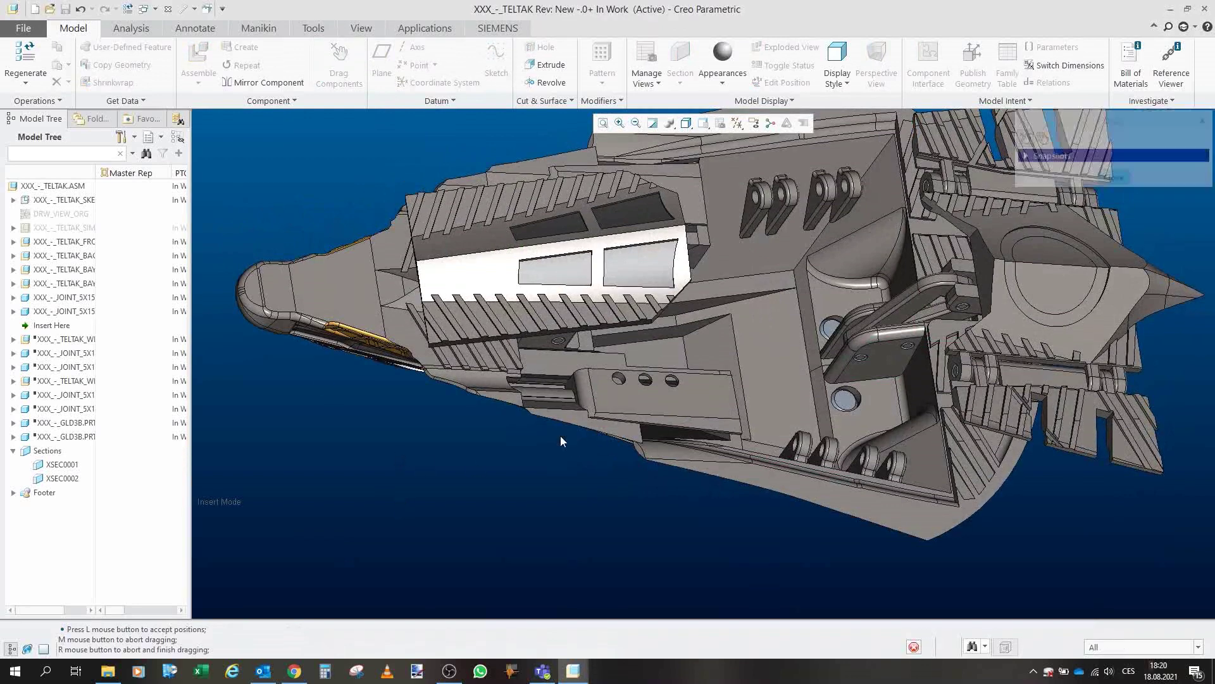
# - Advance the insertion point past XXX_-_TELTAK_WING_L and open that subassembly in its own window with the Master Rep
pyautogui.scroll(1, 640, 435)
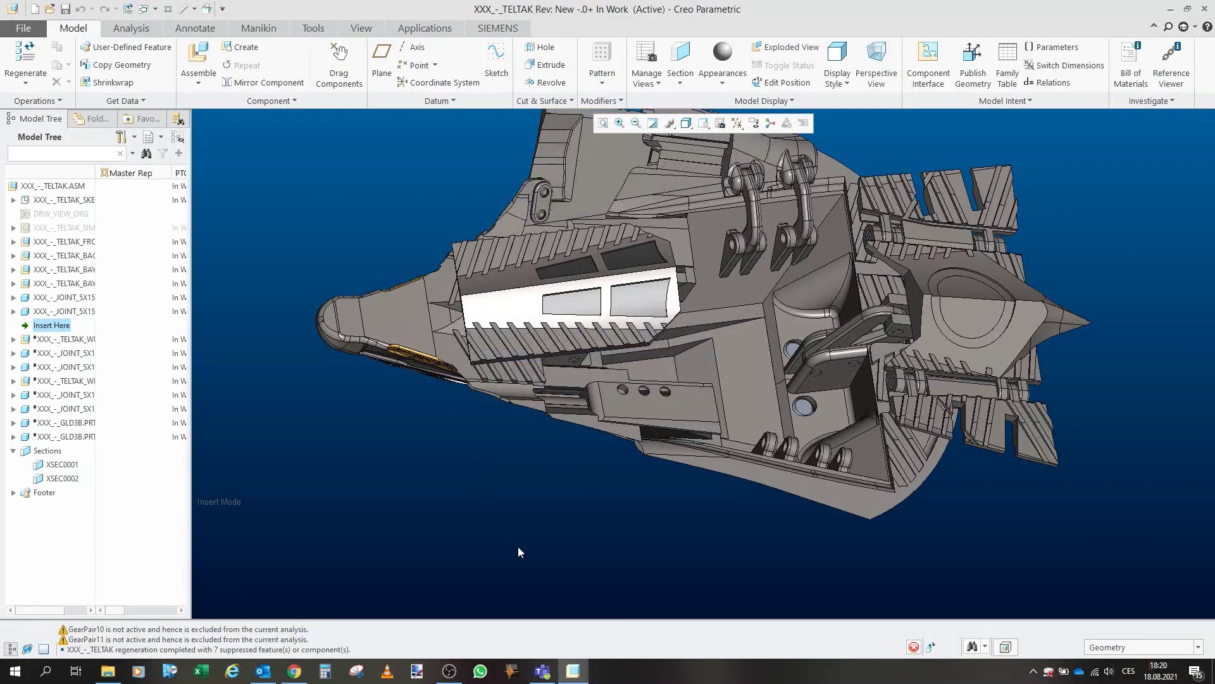
pyautogui.scroll(6, 671, 263)
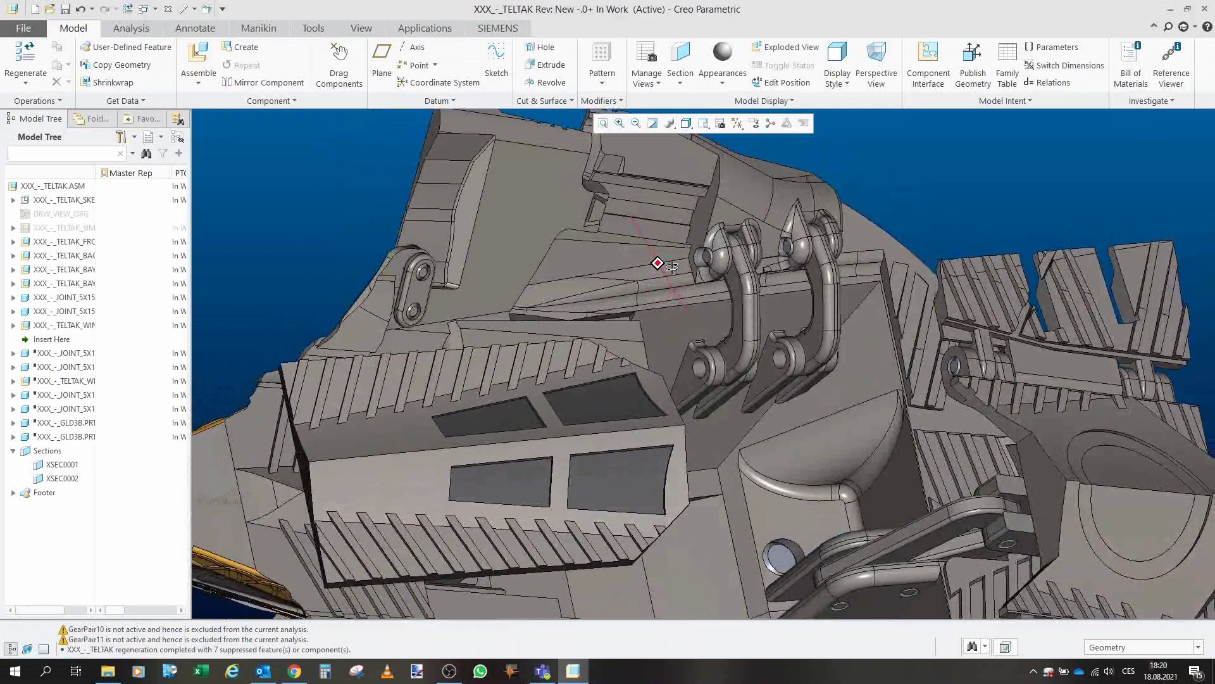
pyautogui.click(77, 325)
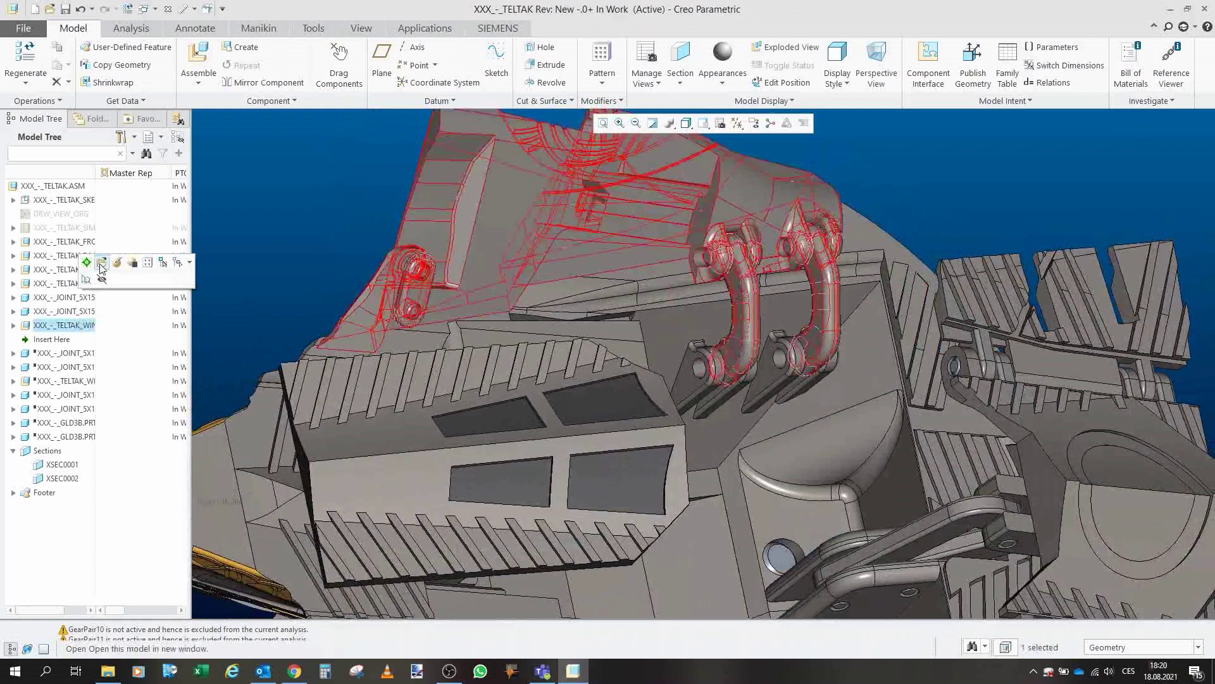
pyautogui.click(101, 264)
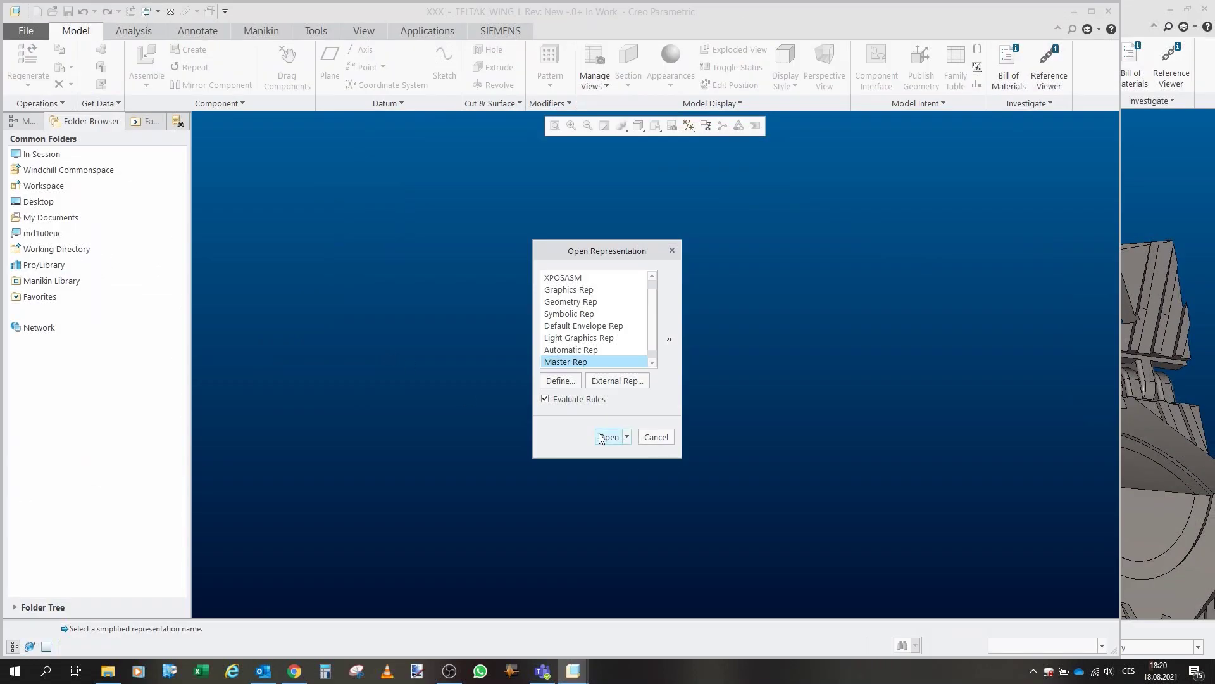
pyautogui.click(606, 437)
# - Examine the inner and outer faces of the left wing, including its panels and the curved links at its root
pyautogui.scroll(8, 734, 325)
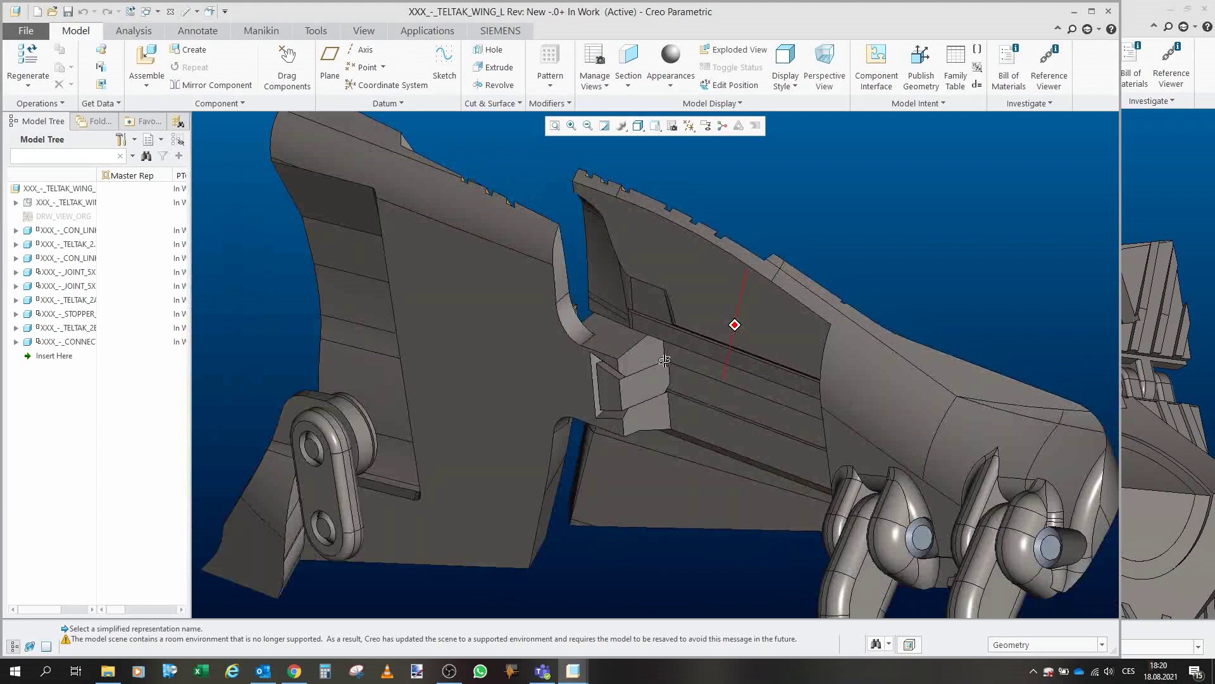
pyautogui.scroll(-6, 806, 380)
pyautogui.scroll(8, 819, 361)
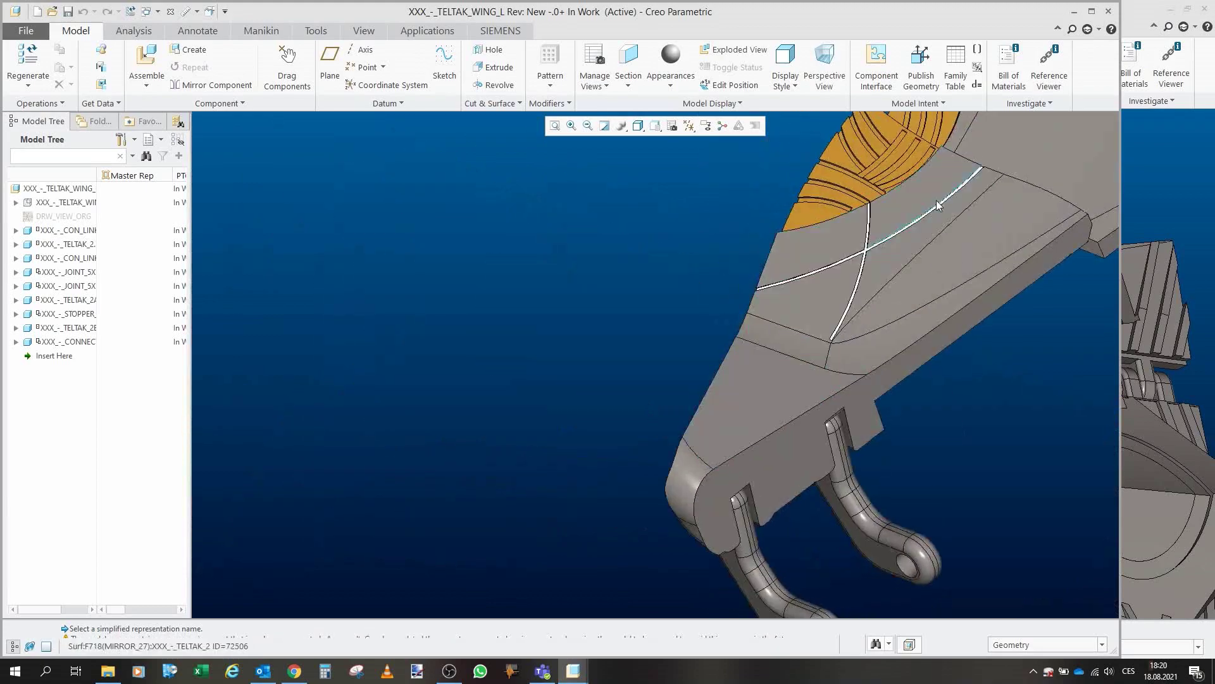
pyautogui.moveTo(963, 244); pyautogui.dragTo(840, 358, button='middle')
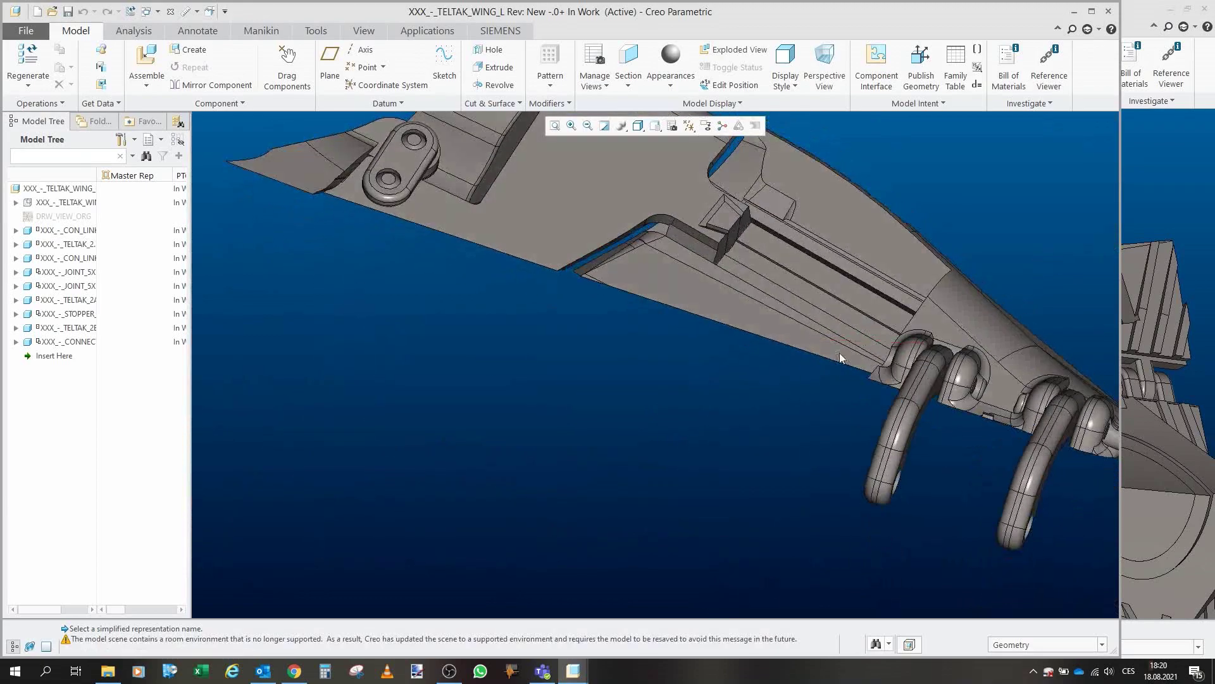
pyautogui.scroll(-3, 840, 359)
pyautogui.scroll(6, 971, 394)
pyautogui.moveTo(971, 395); pyautogui.dragTo(860, 393, button='middle')
pyautogui.scroll(-6, 583, 329)
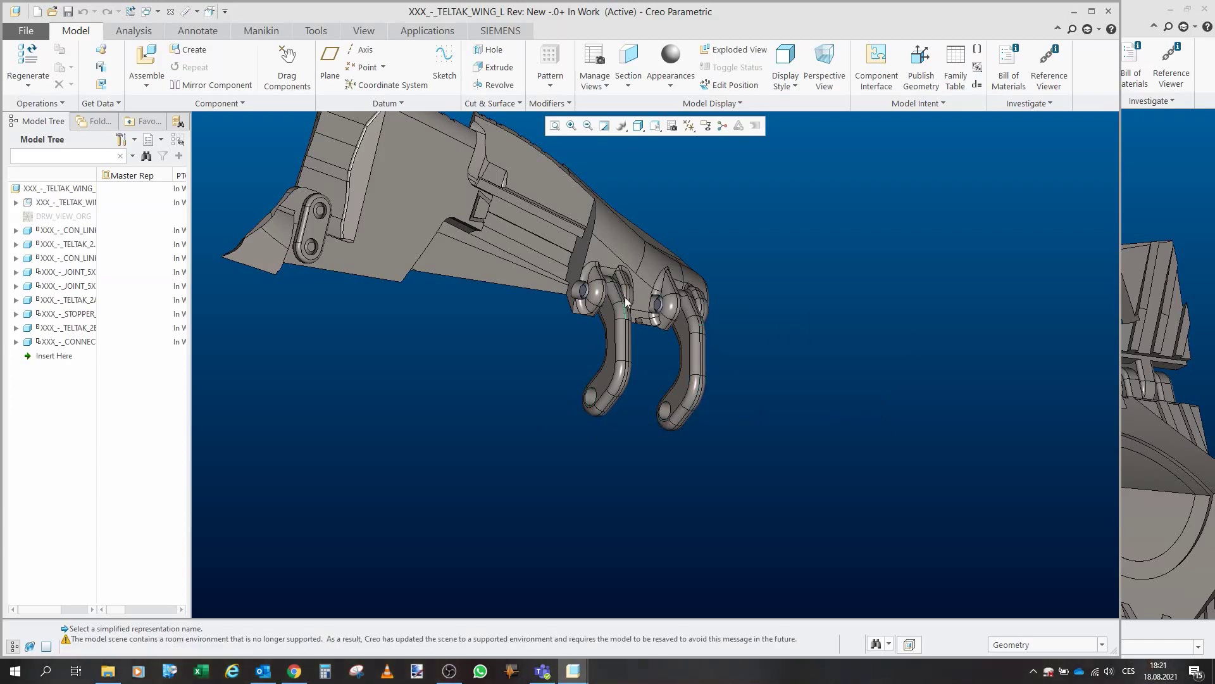
# - Examine the left wing's two curved connecting links, their hinge pins and the open holes at their free ends
pyautogui.scroll(-4, 635, 291)
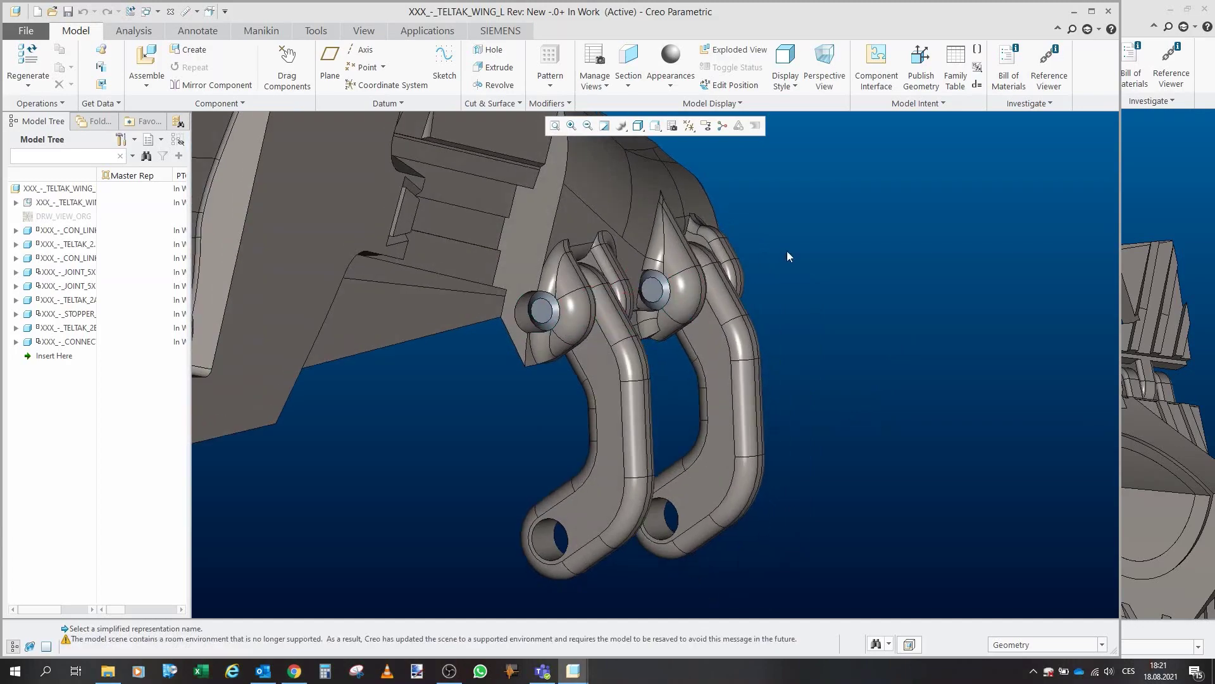
pyautogui.scroll(3, 705, 425)
pyautogui.moveTo(599, 401)
pyautogui.mouseDown(button='middle')
pyautogui.moveTo(526, 402)
pyautogui.moveTo(490, 305)
pyautogui.moveTo(371, 247)
pyautogui.mouseUp(button='middle')
pyautogui.scroll(-3, 525, 348)
pyautogui.scroll(3, 370, 248)
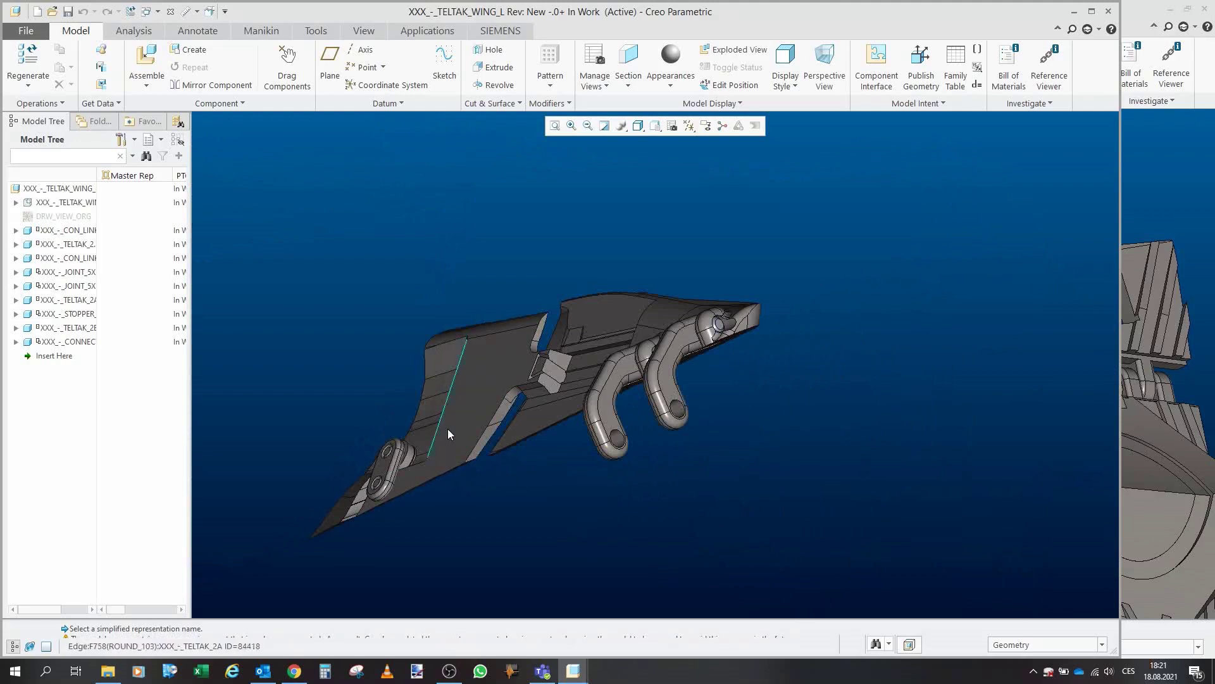
pyautogui.moveTo(506, 354); pyautogui.dragTo(706, 214, button='middle')
pyautogui.scroll(-3, 627, 405)
pyautogui.moveTo(613, 388)
pyautogui.mouseDown(button='middle')
pyautogui.moveTo(684, 348)
pyautogui.moveTo(727, 393)
pyautogui.moveTo(792, 420)
pyautogui.moveTo(820, 408)
pyautogui.moveTo(773, 517)
pyautogui.moveTo(662, 537)
pyautogui.mouseUp(button='middle')
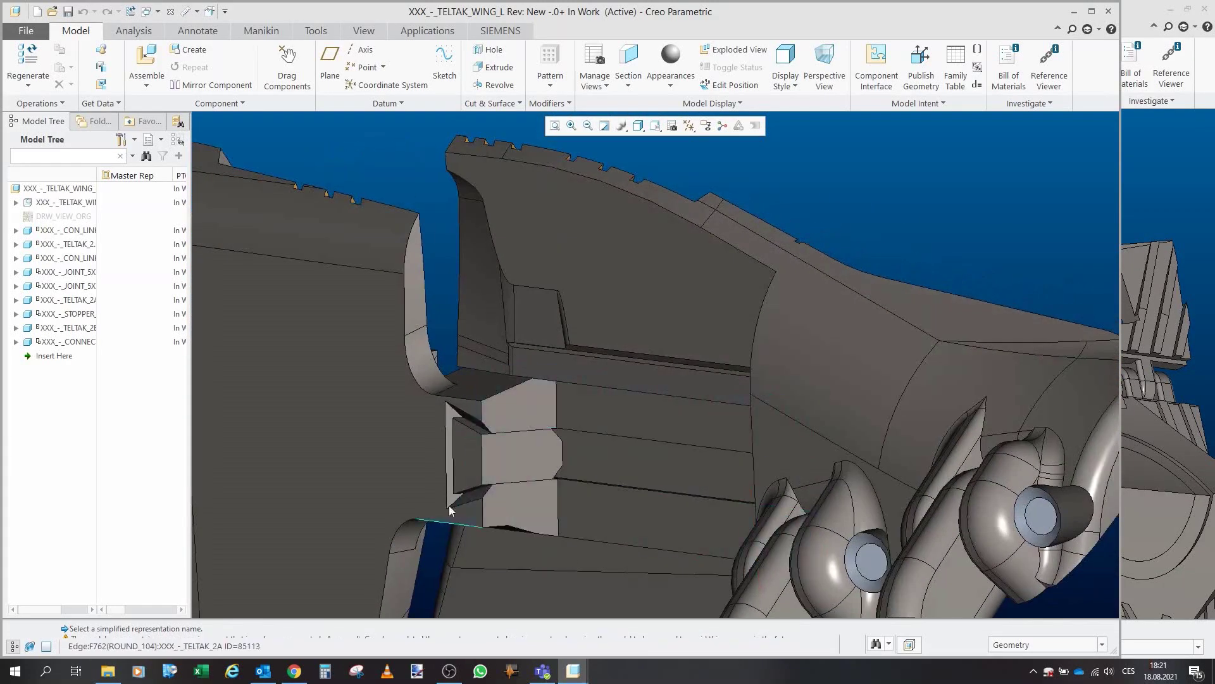
# - Inspect the sliding connection between the left wing's two panels from the inside and compare it with the outer surface
pyautogui.scroll(-2, 467, 424)
pyautogui.moveTo(467, 424)
pyautogui.mouseDown(button='middle')
pyautogui.moveTo(490, 415)
pyautogui.moveTo(483, 397)
pyautogui.moveTo(672, 421)
pyautogui.mouseUp(button='middle')
pyautogui.scroll(3, 624, 384)
pyautogui.moveTo(625, 384)
pyautogui.mouseDown(button='middle')
pyautogui.moveTo(667, 326)
pyautogui.moveTo(647, 352)
pyautogui.mouseUp(button='middle')
pyautogui.moveTo(587, 378); pyautogui.dragTo(501, 429, button='middle')
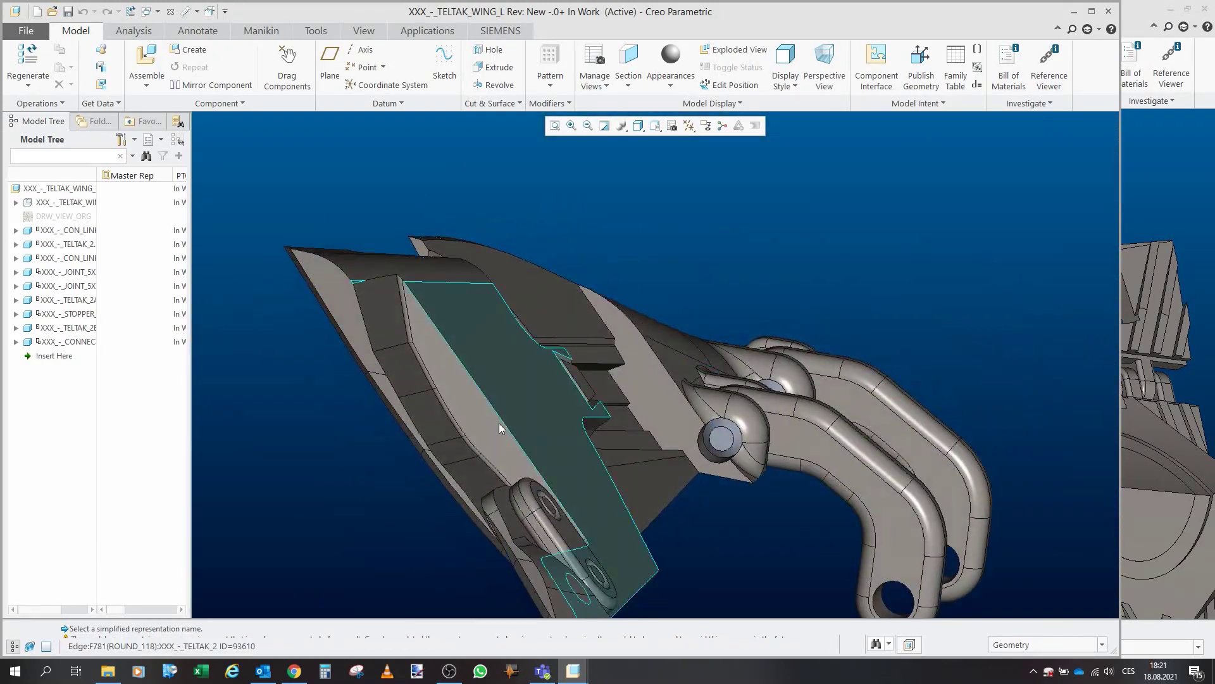
pyautogui.moveTo(477, 369); pyautogui.dragTo(572, 369, button='middle')
pyautogui.scroll(3, 570, 369)
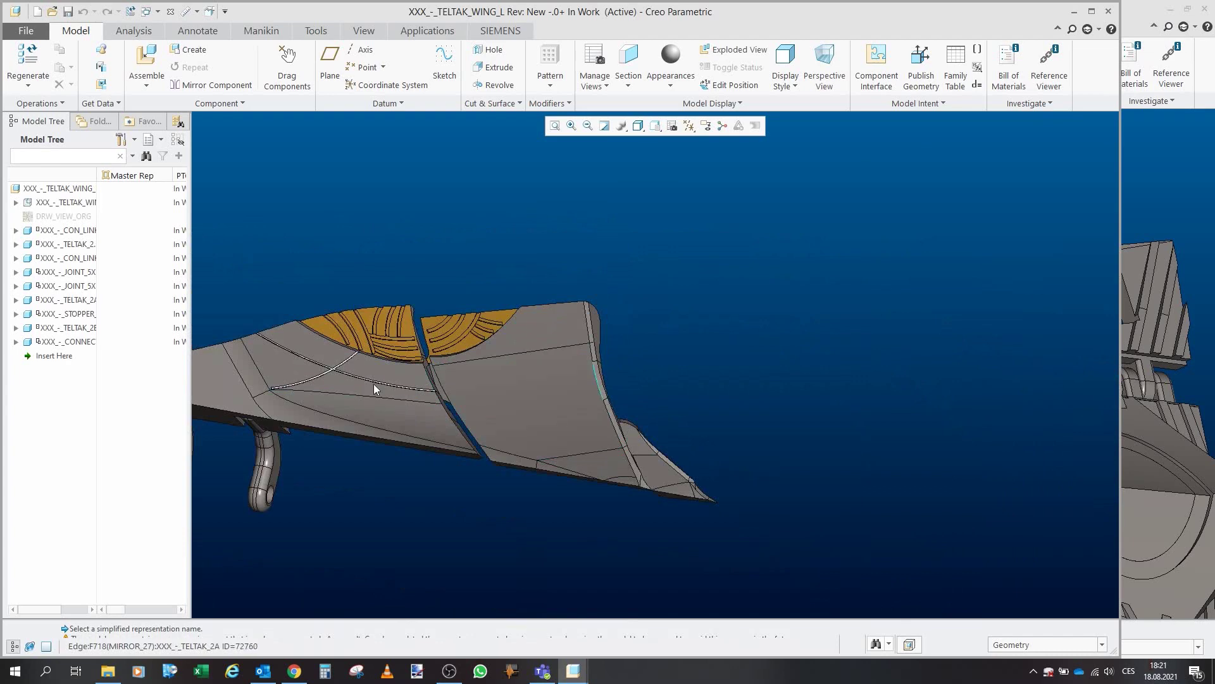
pyautogui.moveTo(447, 406); pyautogui.dragTo(529, 380, button='middle')
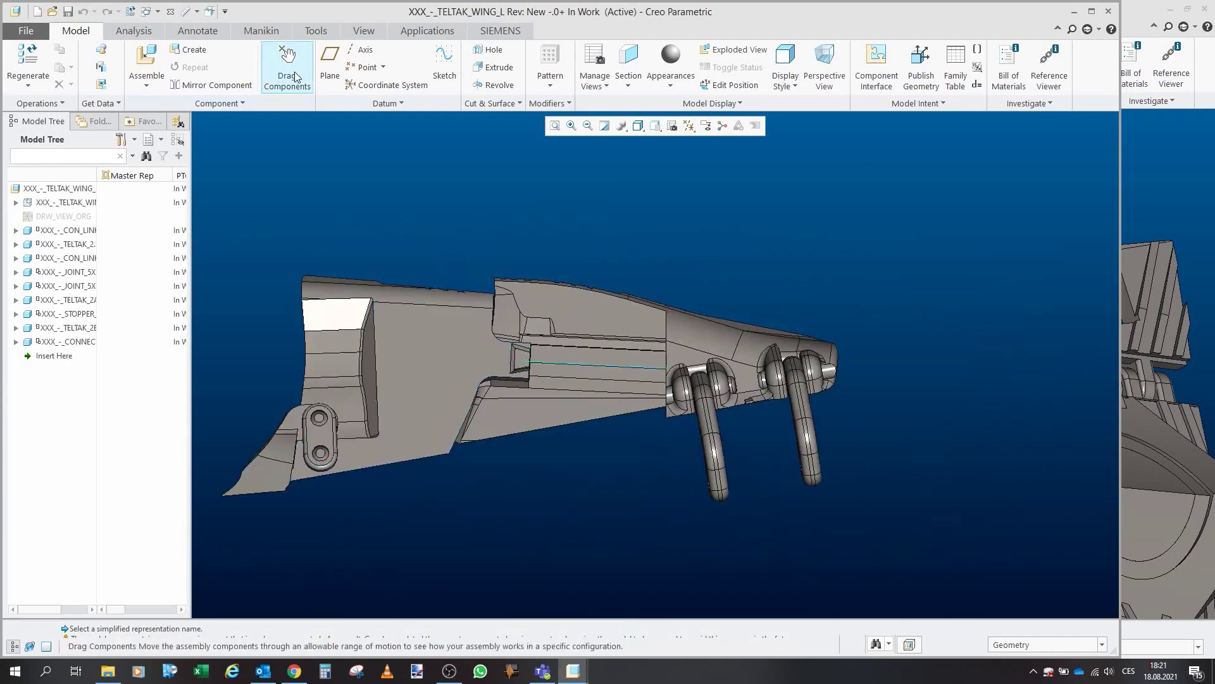
# - In the main assembly, try to move the left wing's outer panel using Body Drag
pyautogui.click(286, 74)
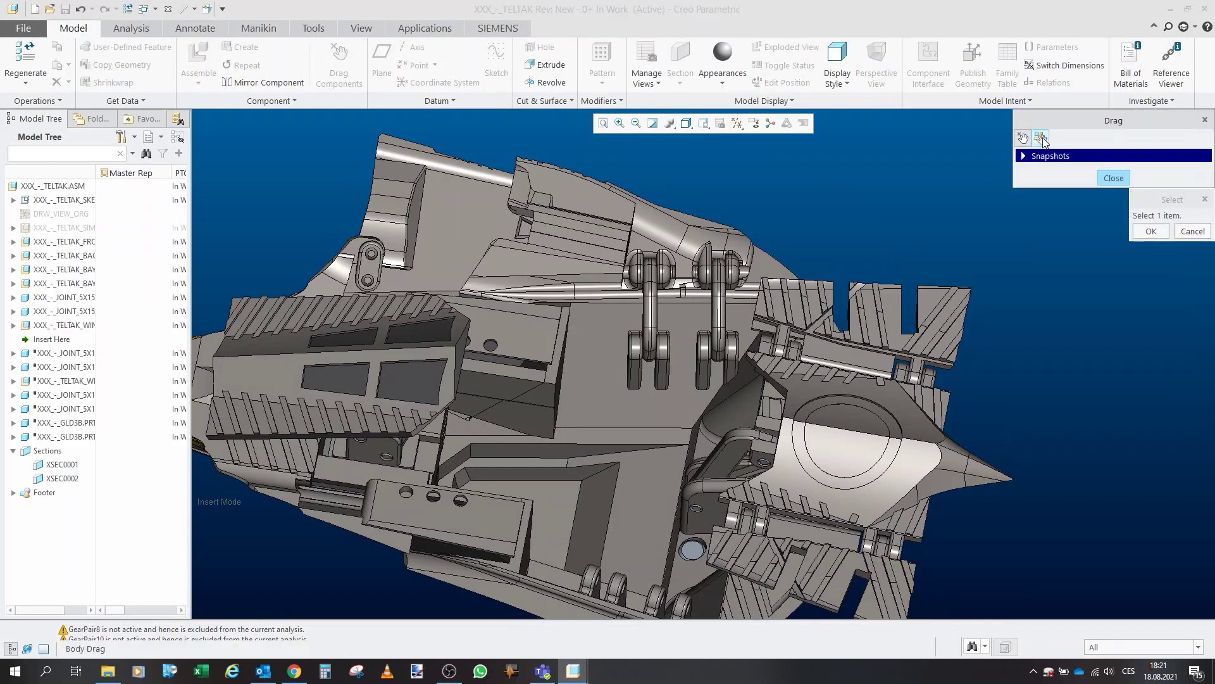
pyautogui.click(1043, 142)
pyautogui.scroll(-5, 538, 215)
pyautogui.moveTo(529, 260); pyautogui.dragTo(443, 304, button='middle')
pyautogui.scroll(3, 440, 307)
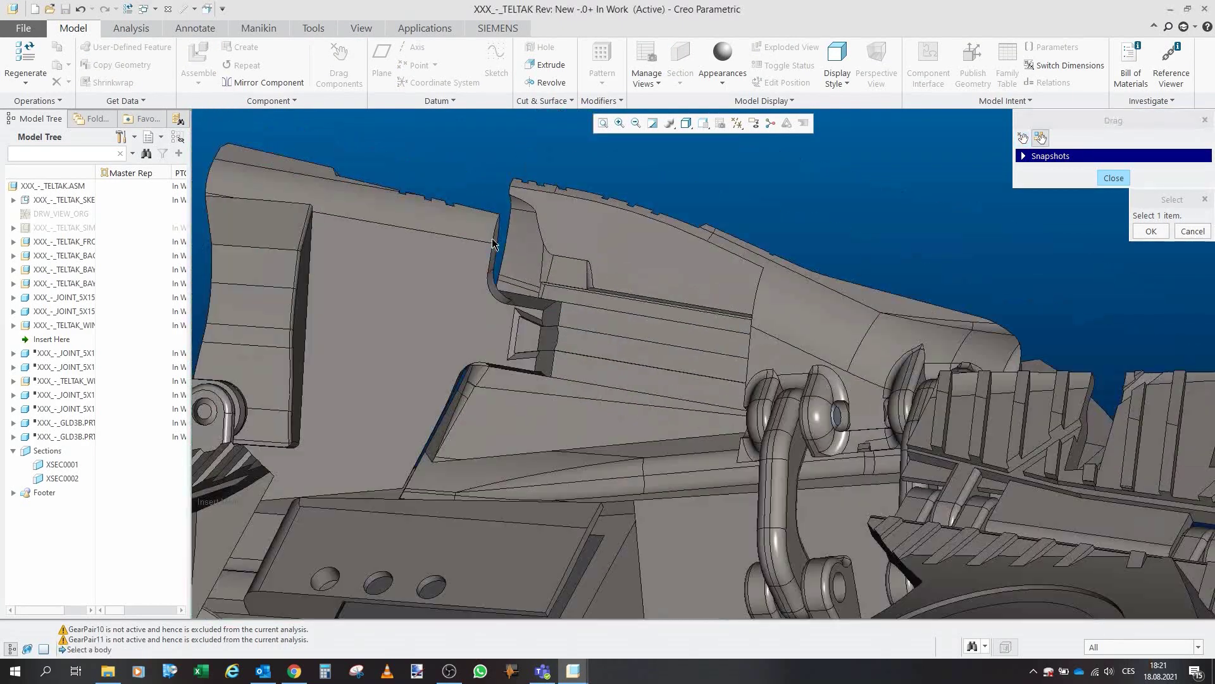
pyautogui.click(432, 311)
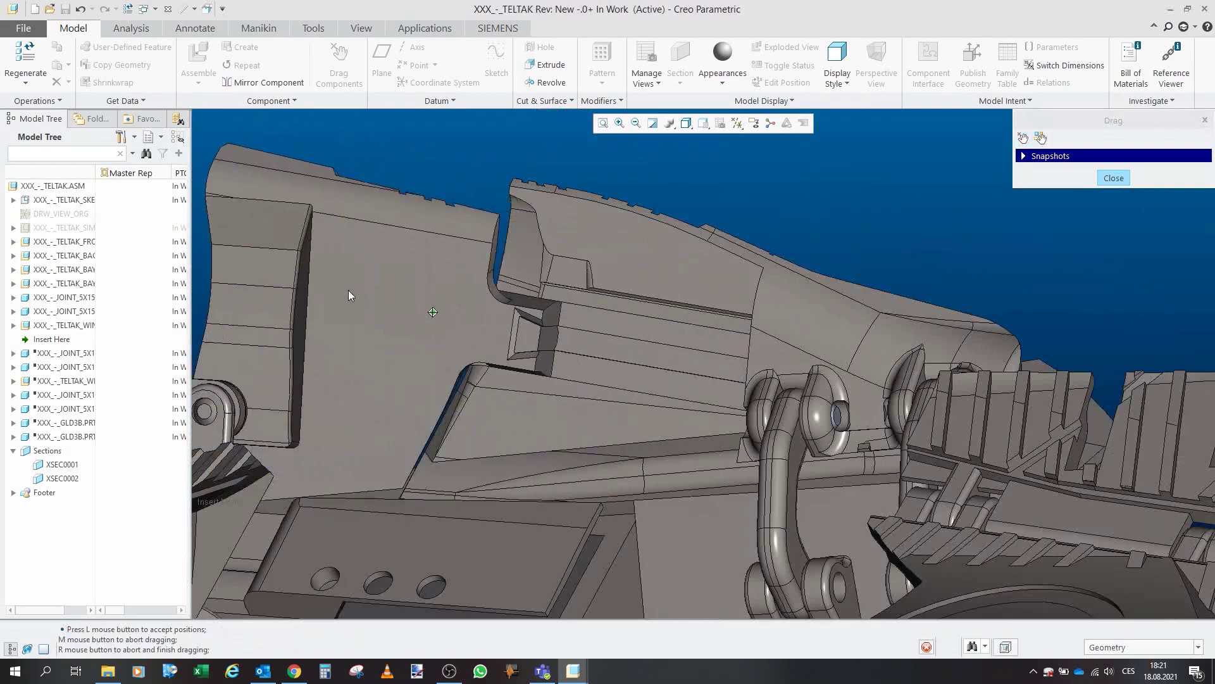
pyautogui.click(348, 295)
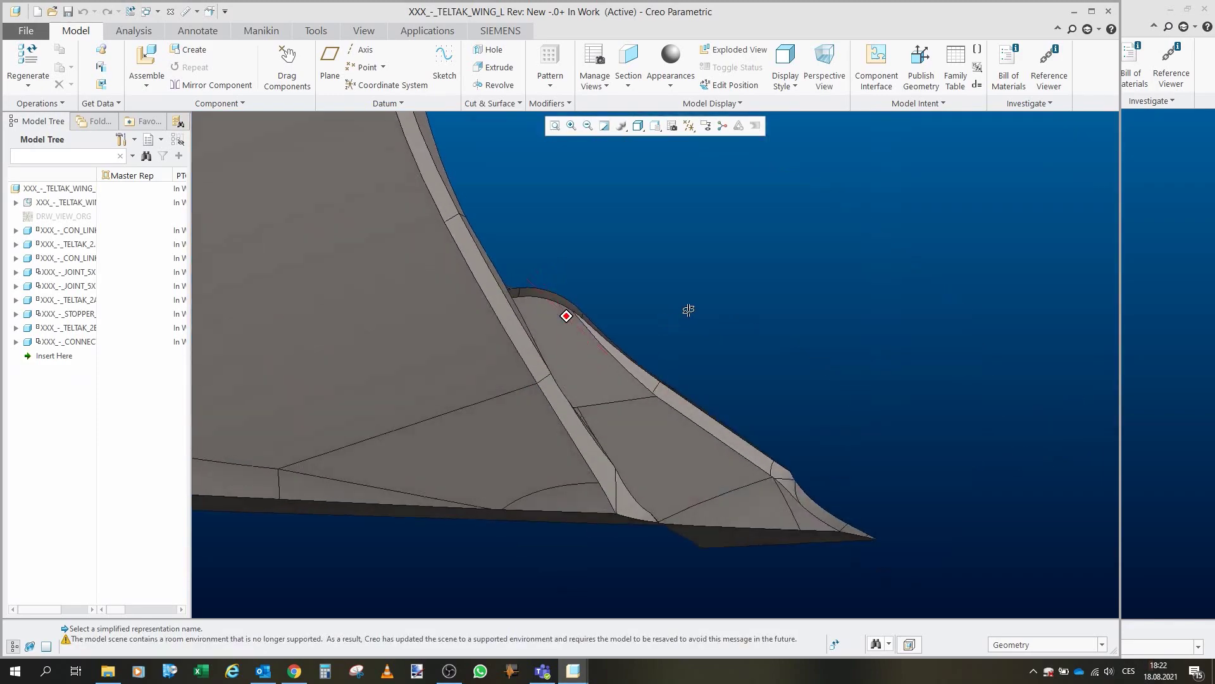
# - Examine the left wing's tip flap and its connecting link in the wing window, and close it to return to the main assembly
pyautogui.moveTo(689, 309); pyautogui.dragTo(690, 310, button='middle')
pyautogui.moveTo(537, 365); pyautogui.dragTo(374, 368, button='middle')
pyautogui.moveTo(539, 313); pyautogui.dragTo(437, 302, button='middle')
pyautogui.scroll(4, 548, 362)
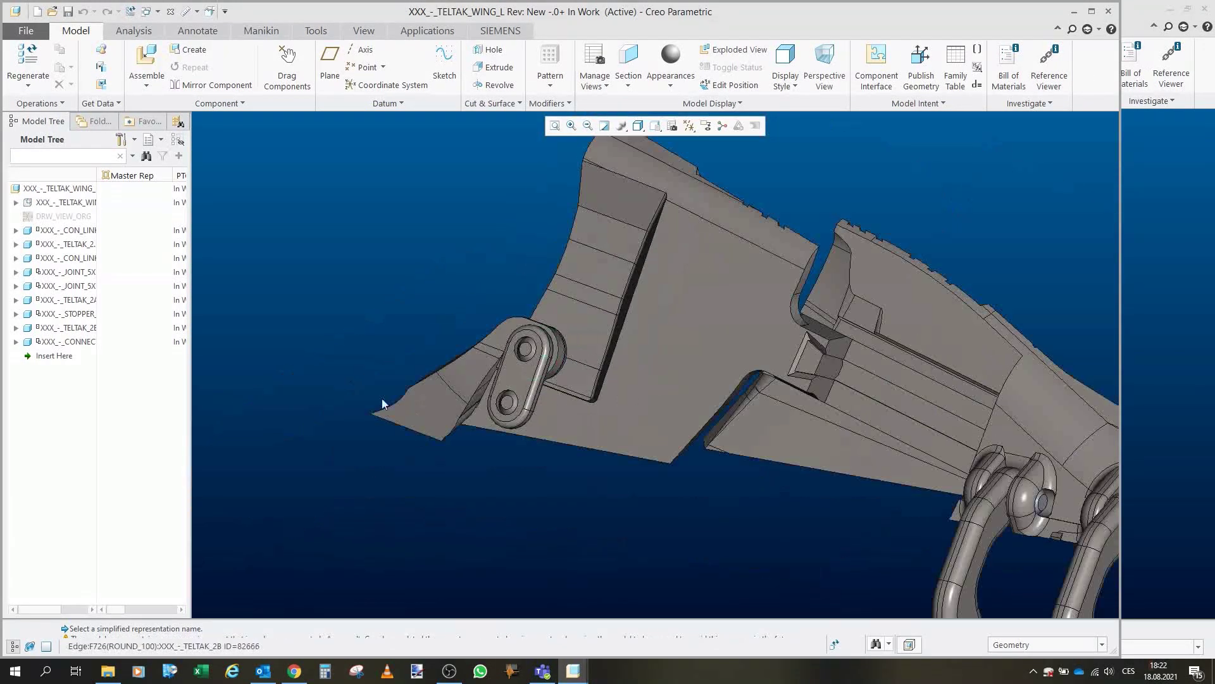
pyautogui.scroll(-2, 626, 286)
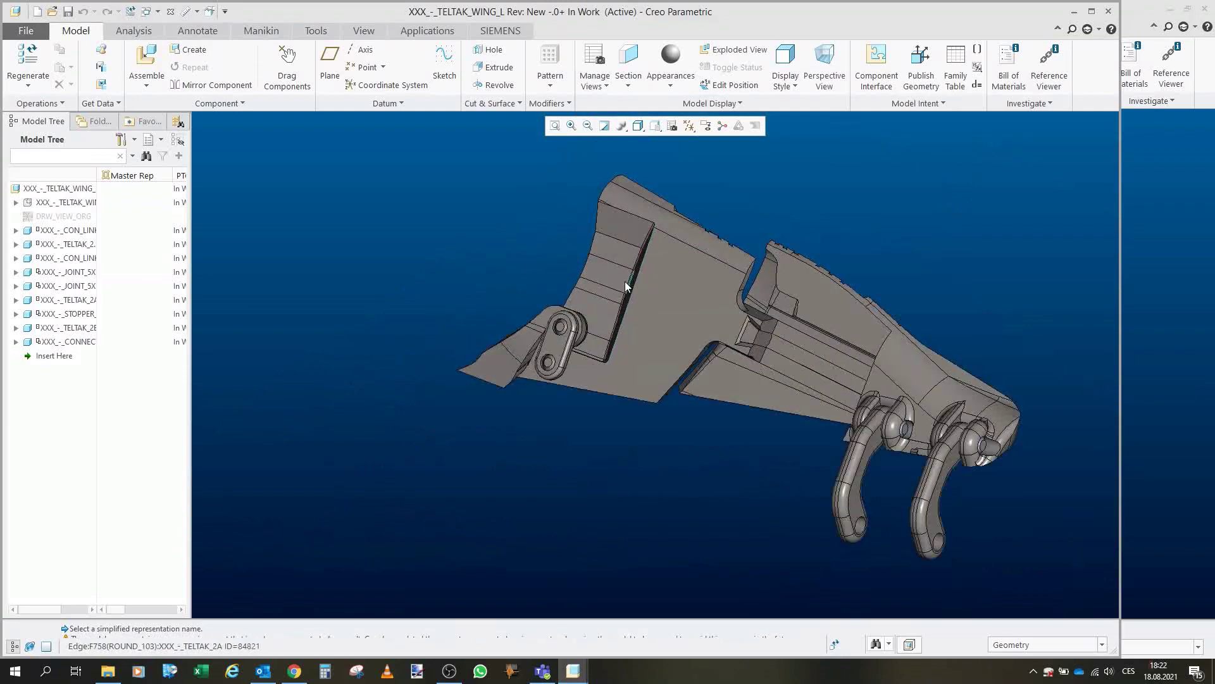
pyautogui.moveTo(626, 286); pyautogui.dragTo(636, 262, button='middle')
pyautogui.click(170, 12)
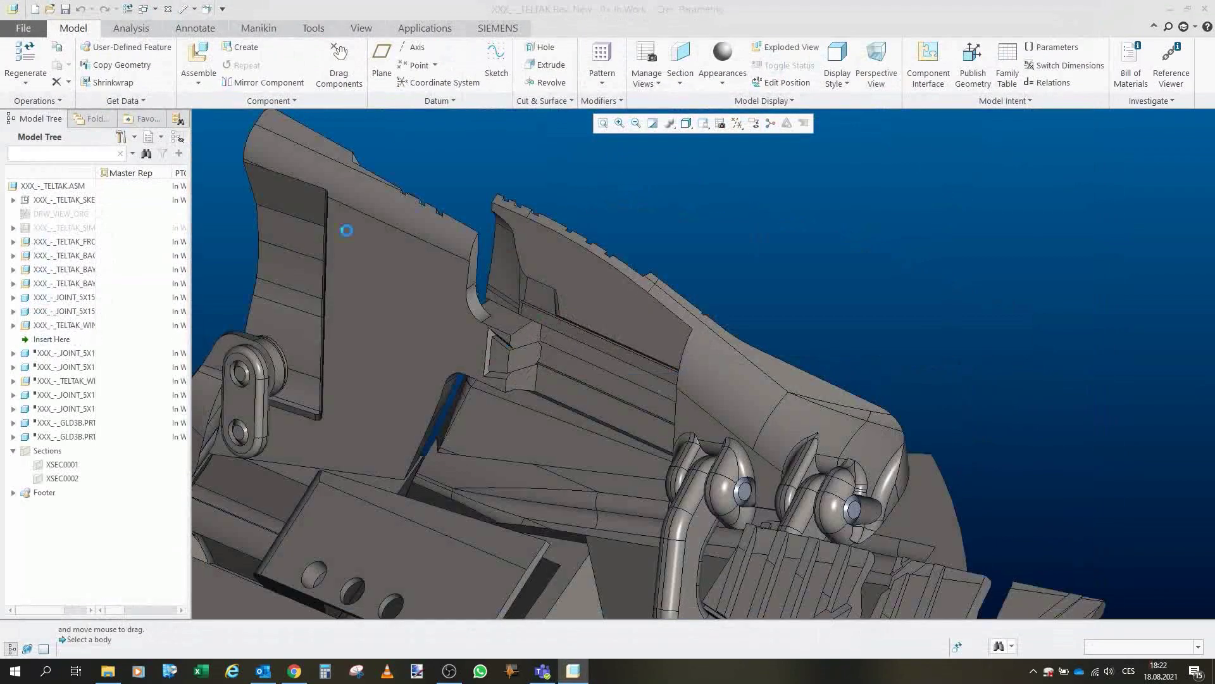
pyautogui.scroll(-3, 453, 219)
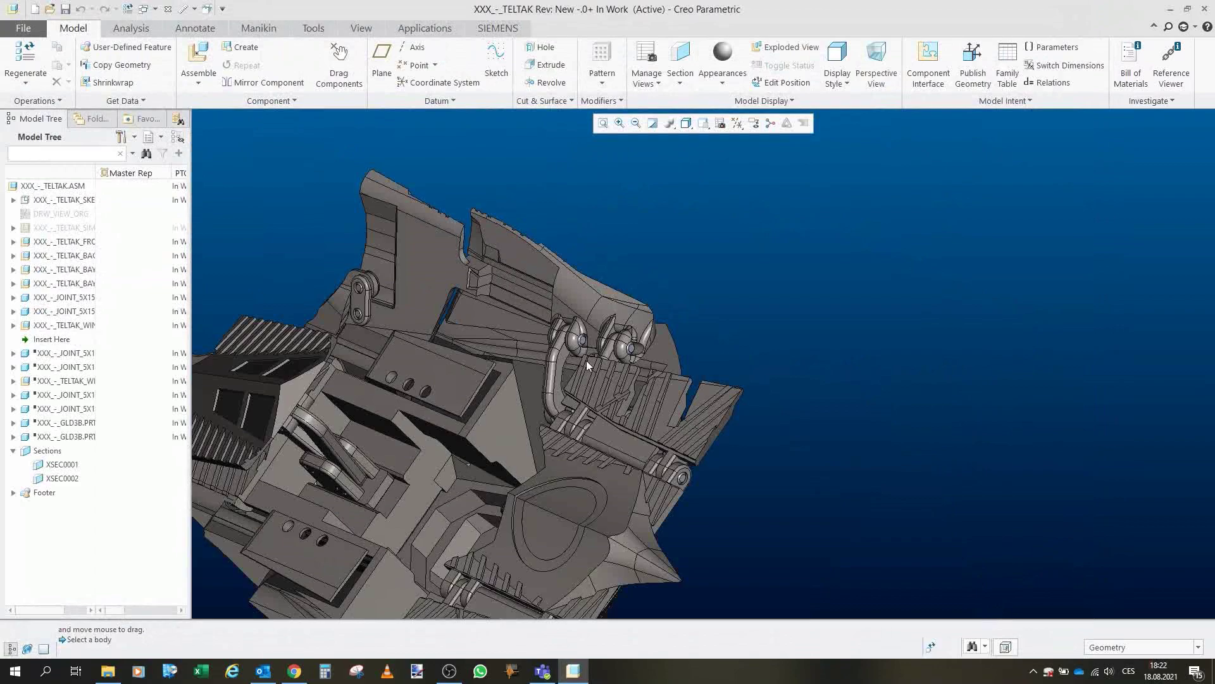
# - Examine how the left wing's curved links meet the hinge brackets on the ship's hull
pyautogui.moveTo(586, 359); pyautogui.dragTo(552, 394, button='middle')
pyautogui.scroll(3, 385, 501)
pyautogui.moveTo(420, 473); pyautogui.dragTo(453, 472, button='middle')
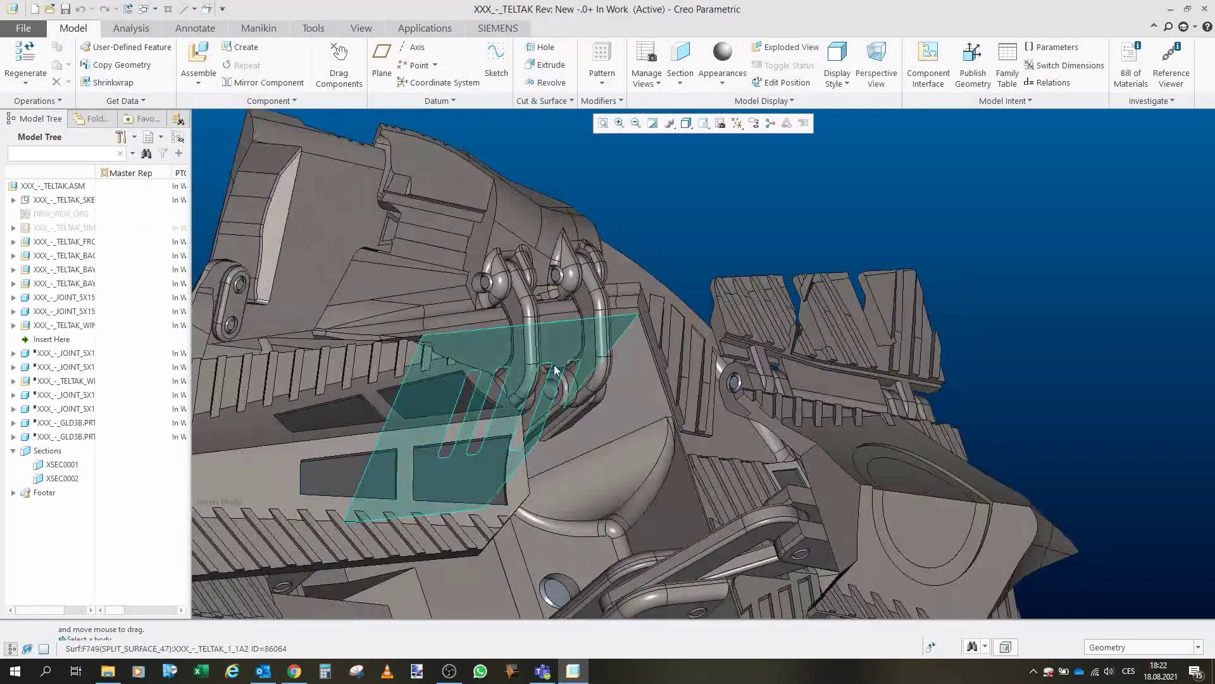
pyautogui.moveTo(554, 370); pyautogui.dragTo(495, 394, button='middle')
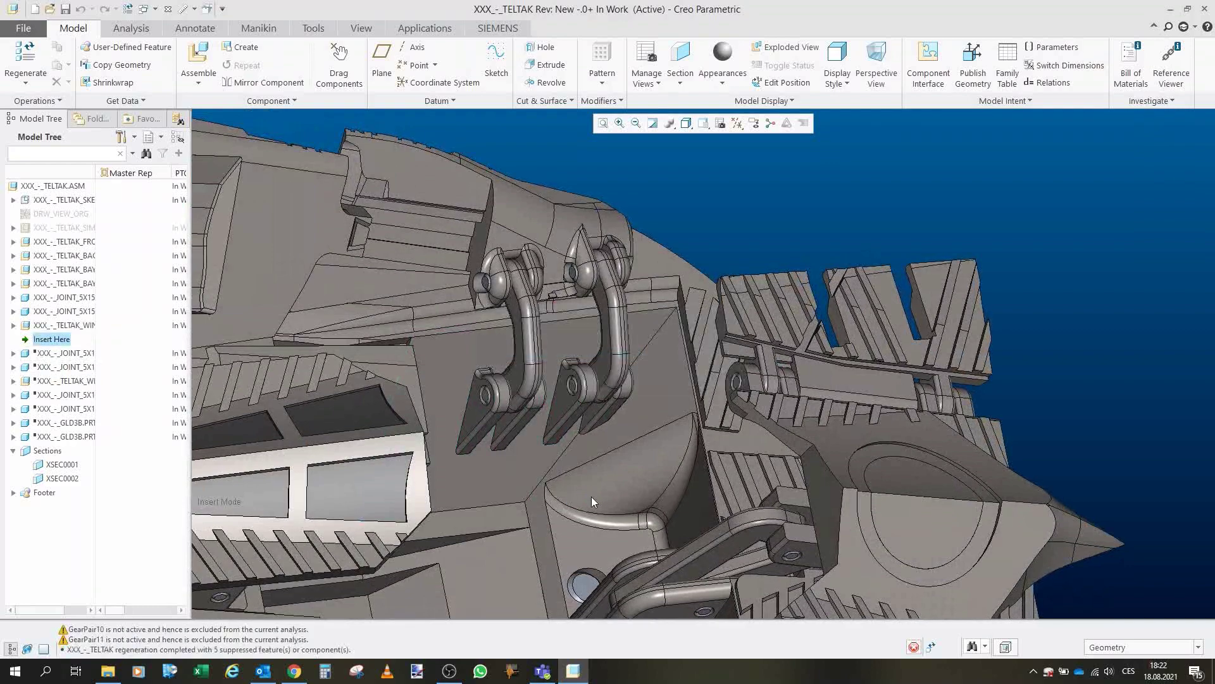
# - Move the insertion point past the next two joint pins and inspect them in the hull brackets of the left wing's links
pyautogui.moveTo(545, 404); pyautogui.dragTo(570, 382, button='middle')
pyautogui.scroll(-5, 572, 390)
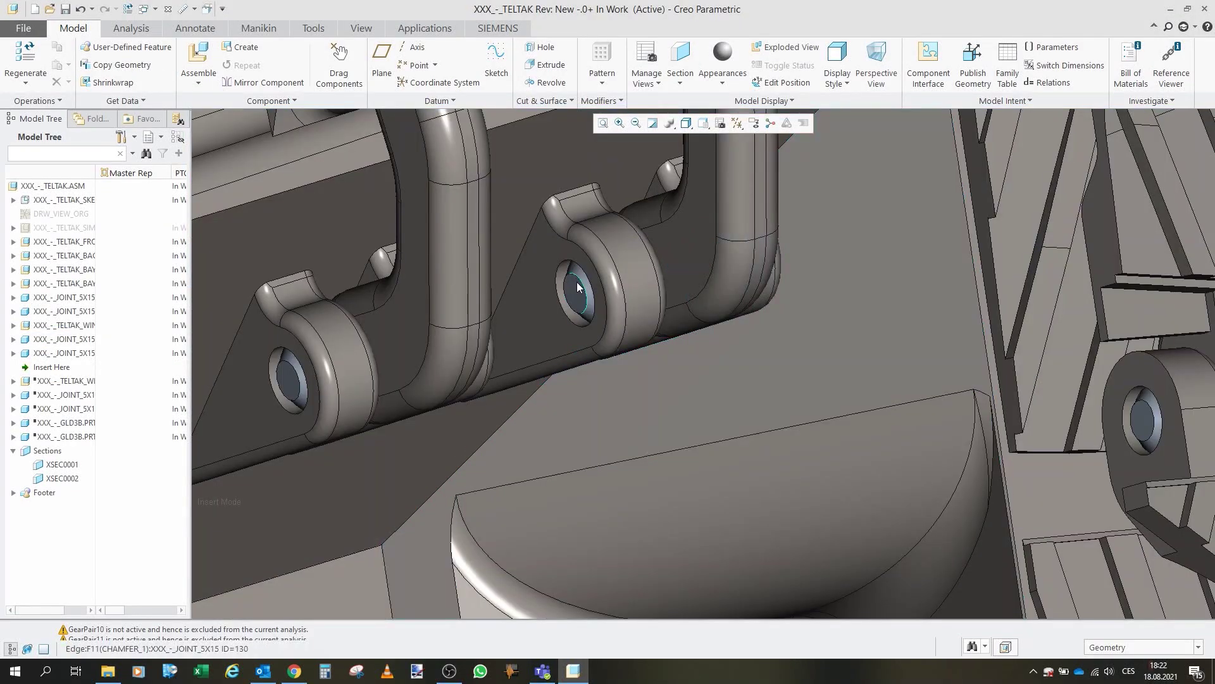
pyautogui.moveTo(576, 282); pyautogui.dragTo(536, 288, button='middle')
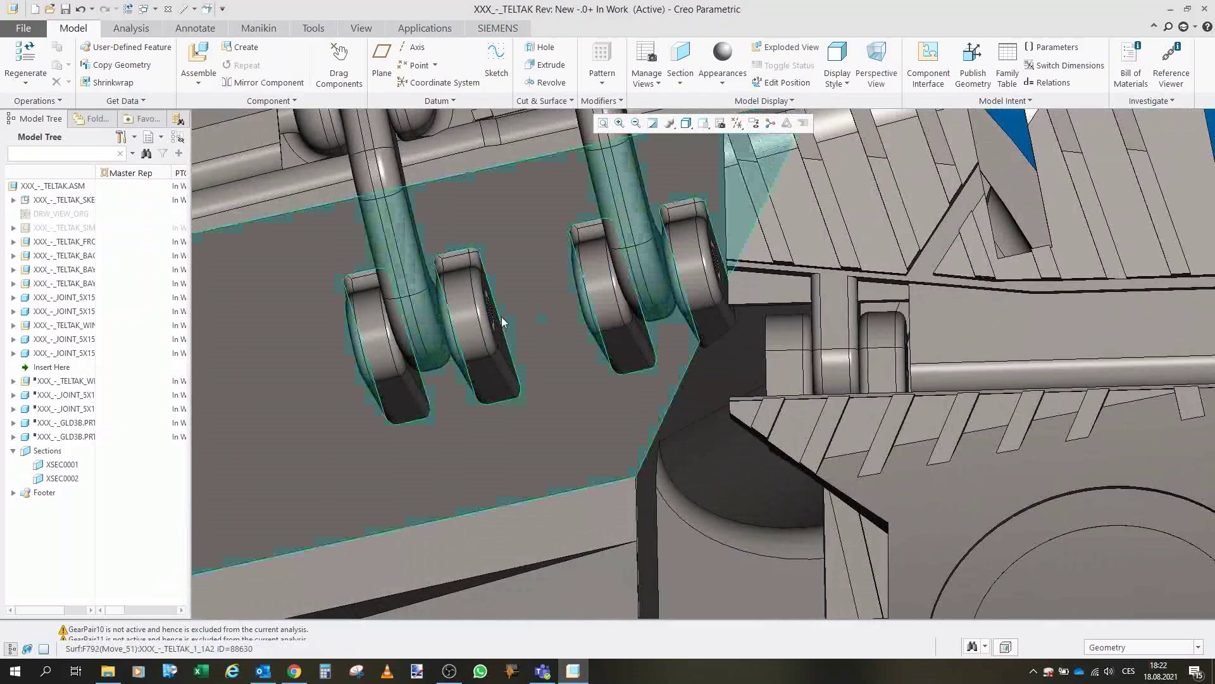
pyautogui.moveTo(572, 302); pyautogui.dragTo(595, 293, button='middle')
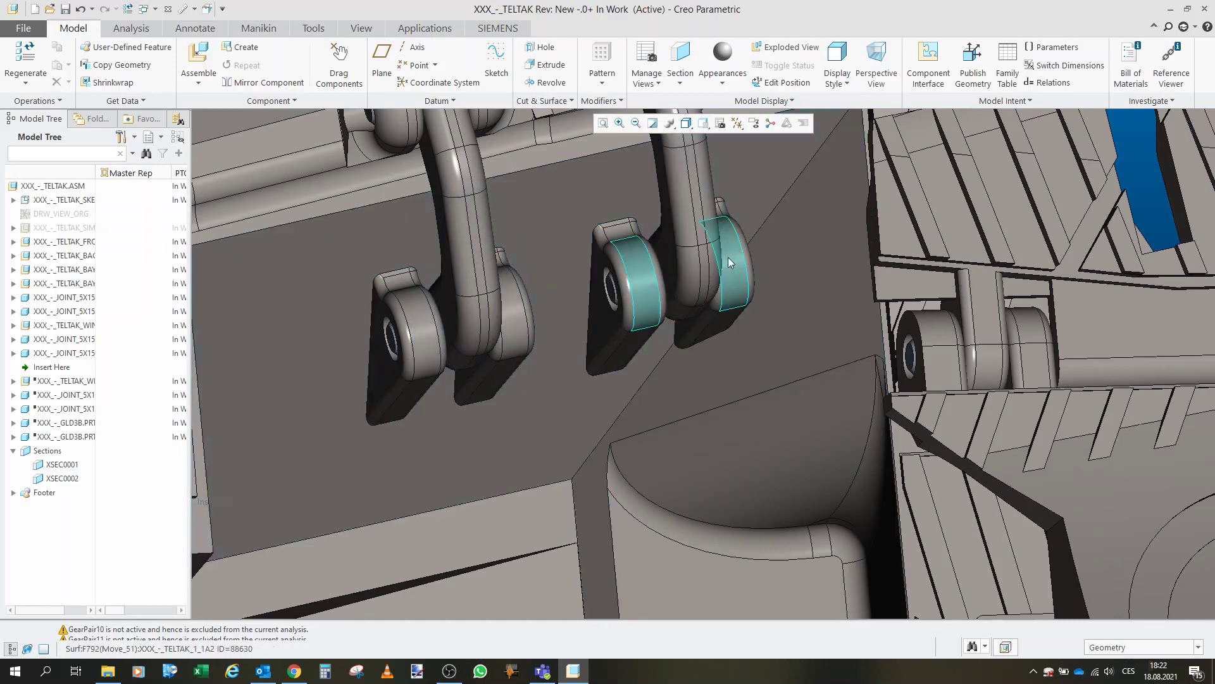
pyautogui.scroll(3, 691, 298)
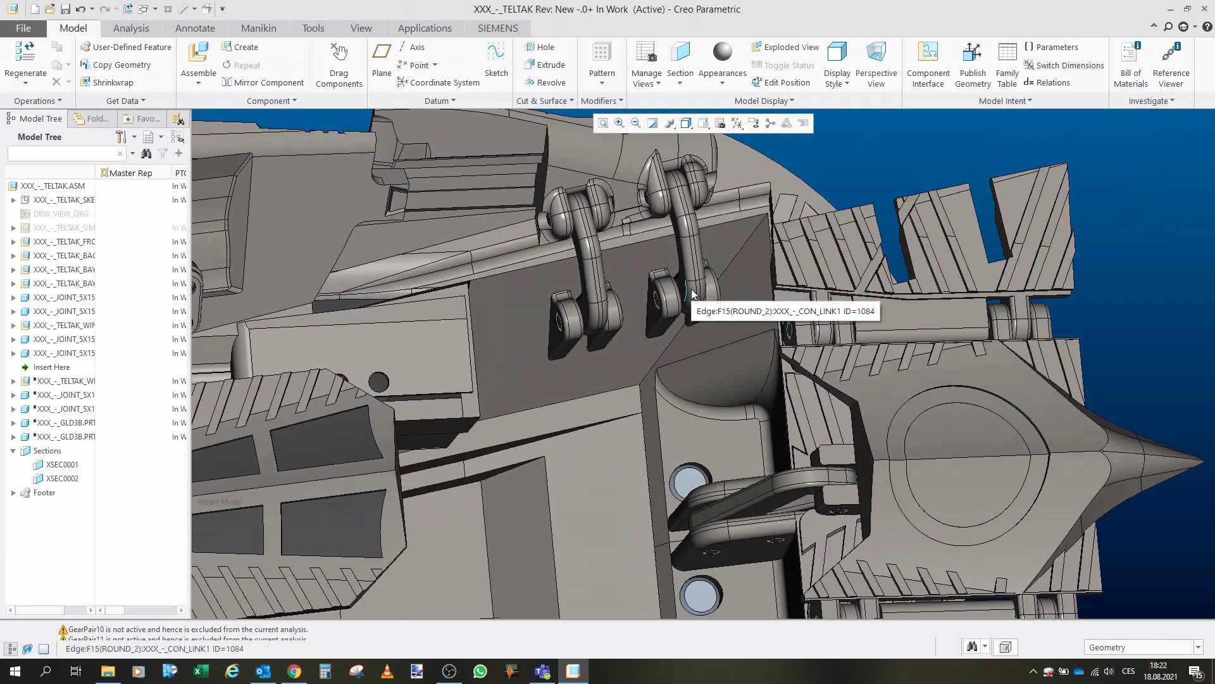
pyautogui.moveTo(681, 280); pyautogui.dragTo(671, 346, button='middle')
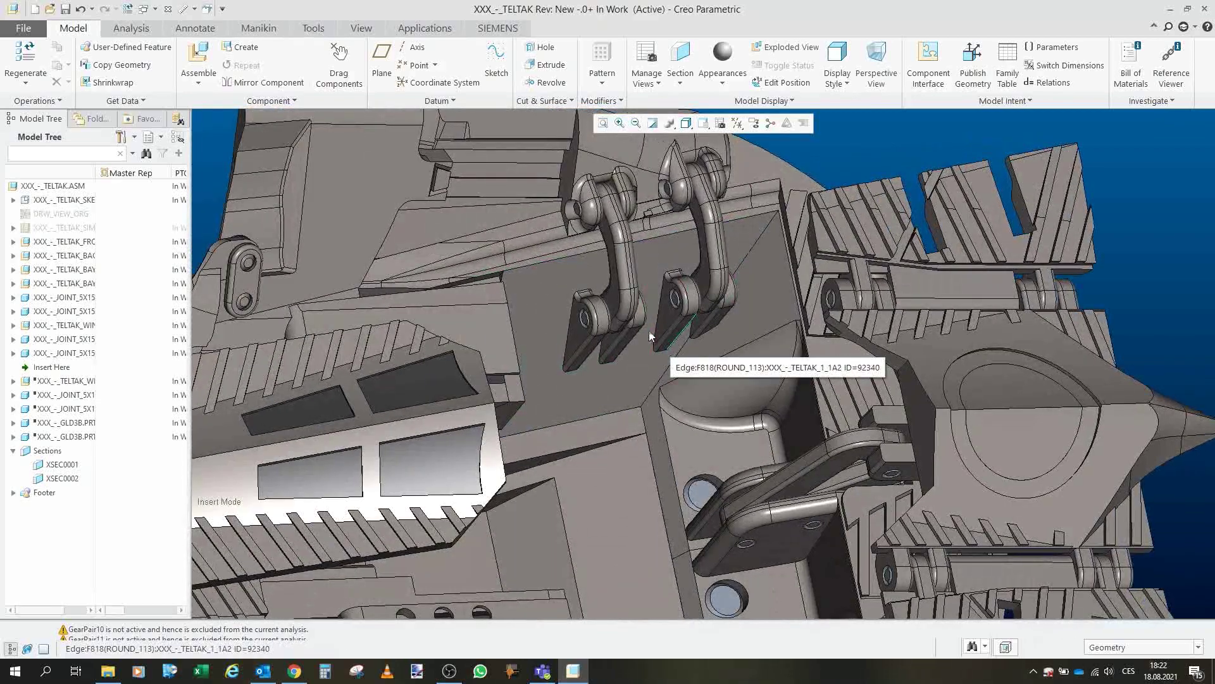
pyautogui.scroll(-3, 671, 305)
pyautogui.scroll(5, 673, 304)
pyautogui.scroll(-8, 673, 303)
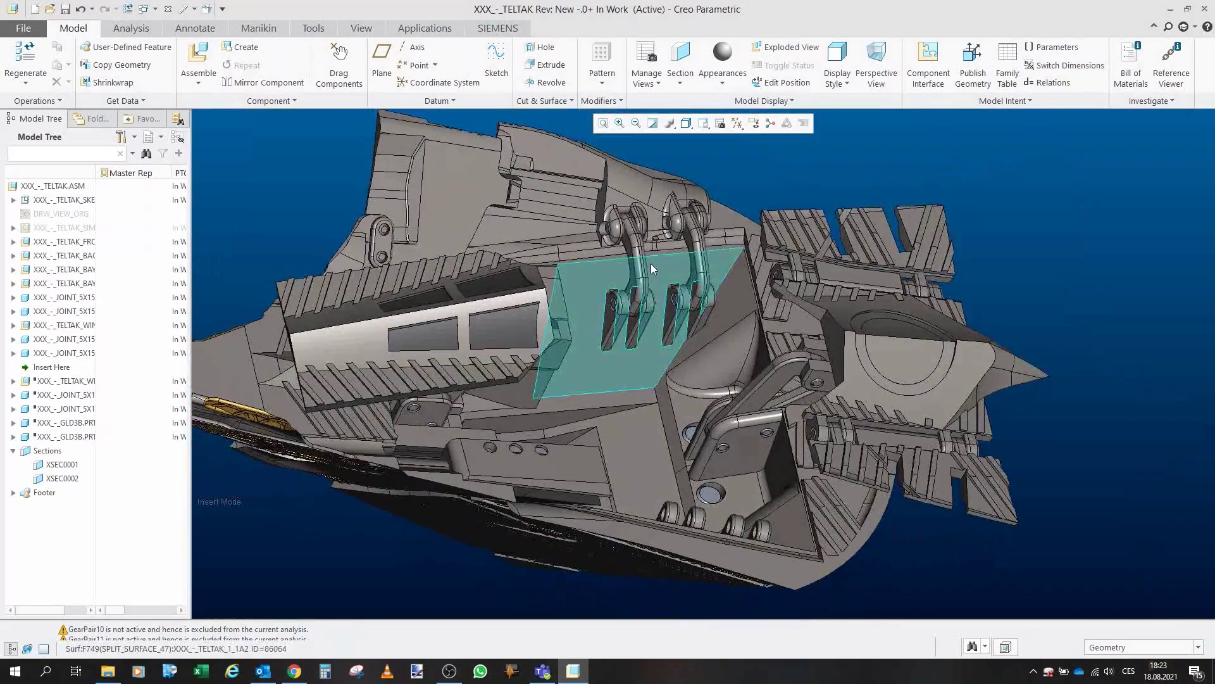
# - Advance the insertion point past the opposite wing and its two joint pins, and examine both wings' links on the hull
pyautogui.moveTo(644, 289); pyautogui.dragTo(700, 315, button='middle')
pyautogui.scroll(-5, 599, 276)
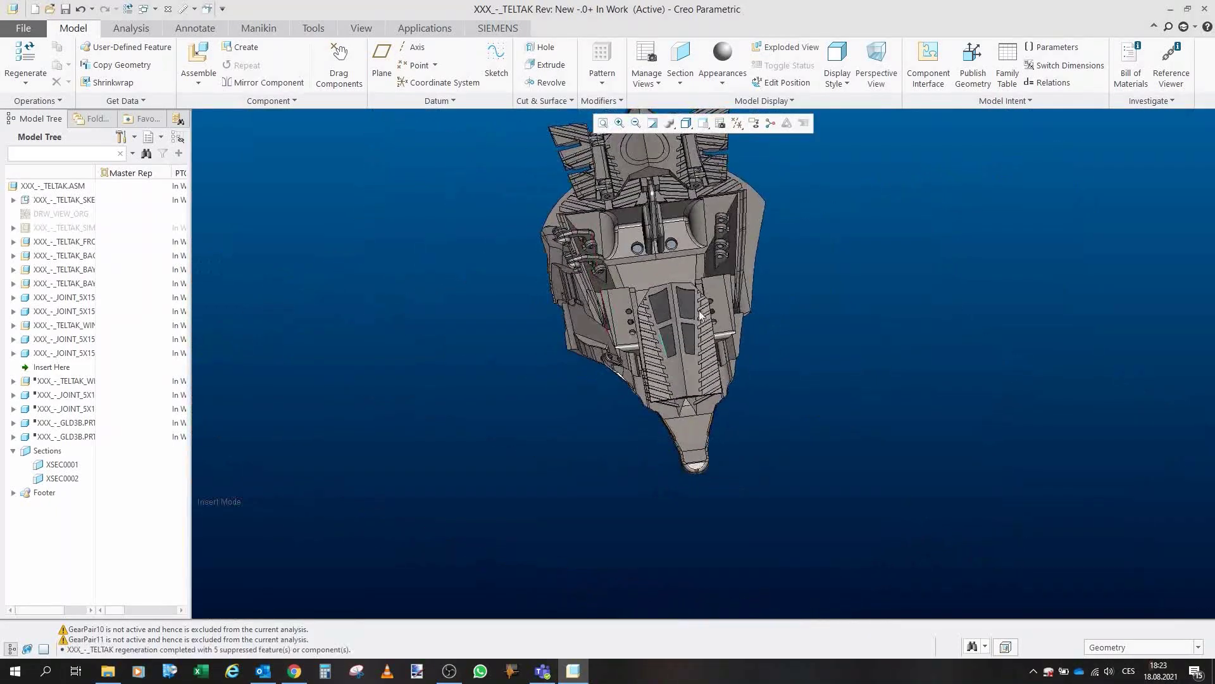
pyautogui.scroll(4, 757, 184)
pyautogui.moveTo(716, 271); pyautogui.dragTo(711, 304, button='middle')
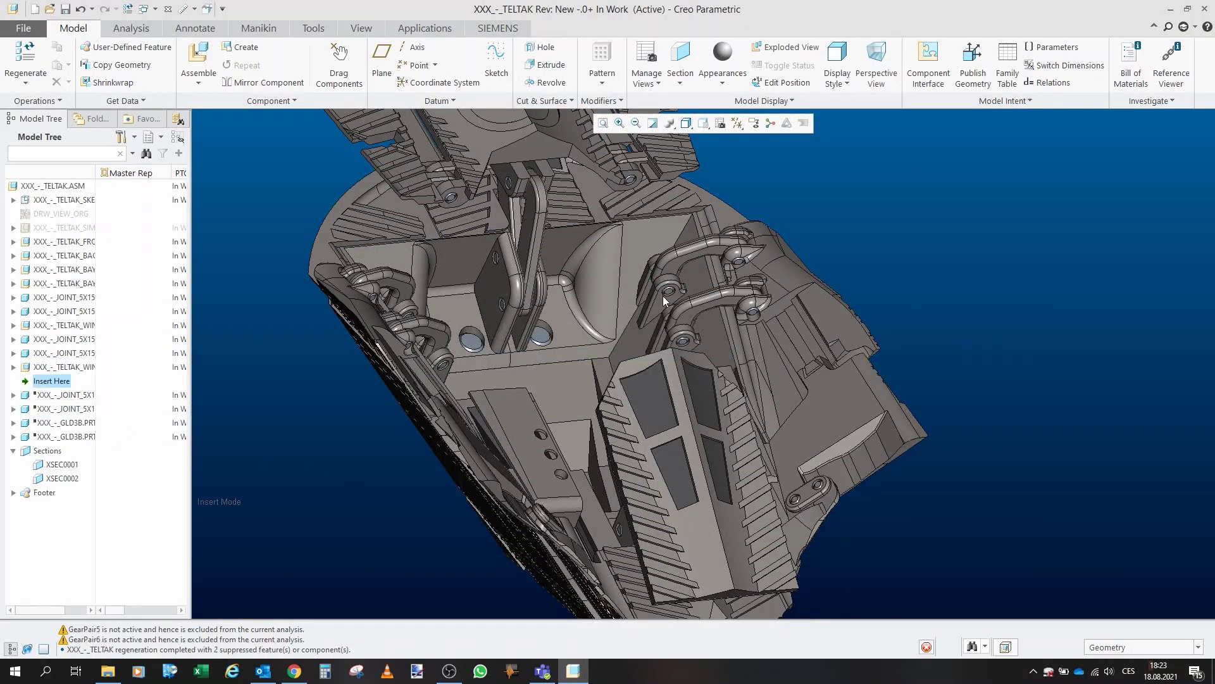
pyautogui.moveTo(657, 283); pyautogui.dragTo(577, 401, button='middle')
pyautogui.scroll(8, 577, 400)
pyautogui.scroll(-4, 607, 444)
pyautogui.moveTo(607, 443); pyautogui.dragTo(606, 476, button='middle')
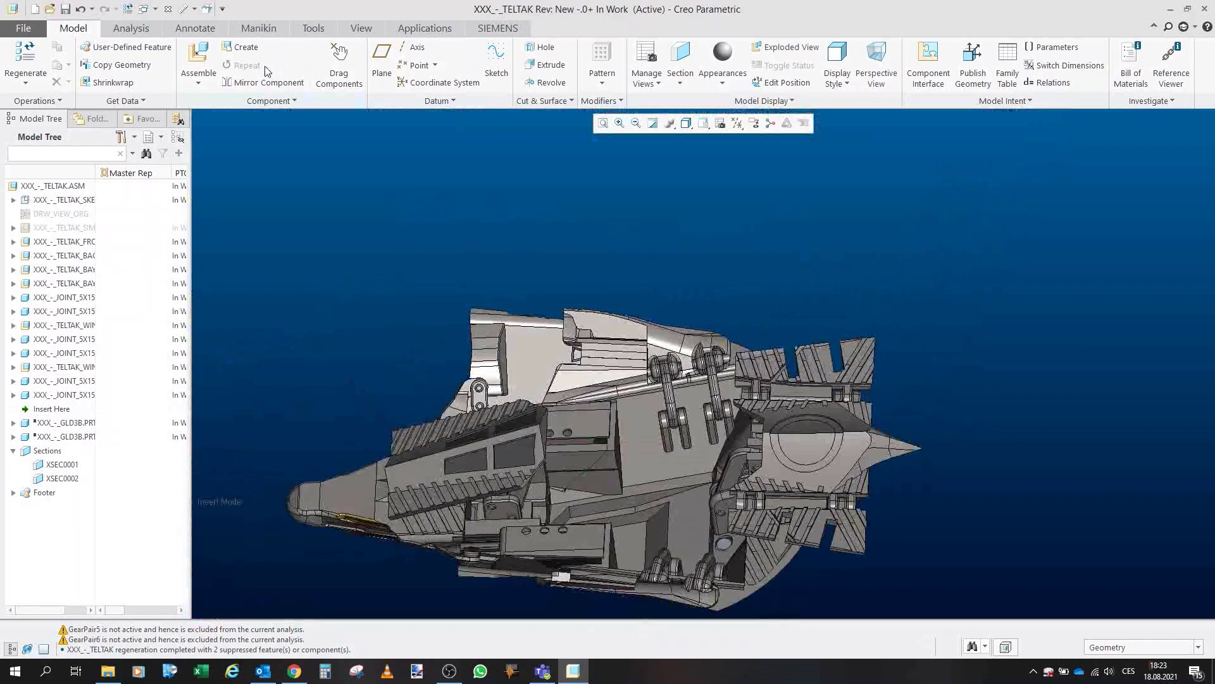
# - Use Drag Components to slide the windowed canopy section and the pointed tail section into their closed positions on the hull
pyautogui.click(339, 63)
pyautogui.click(456, 462)
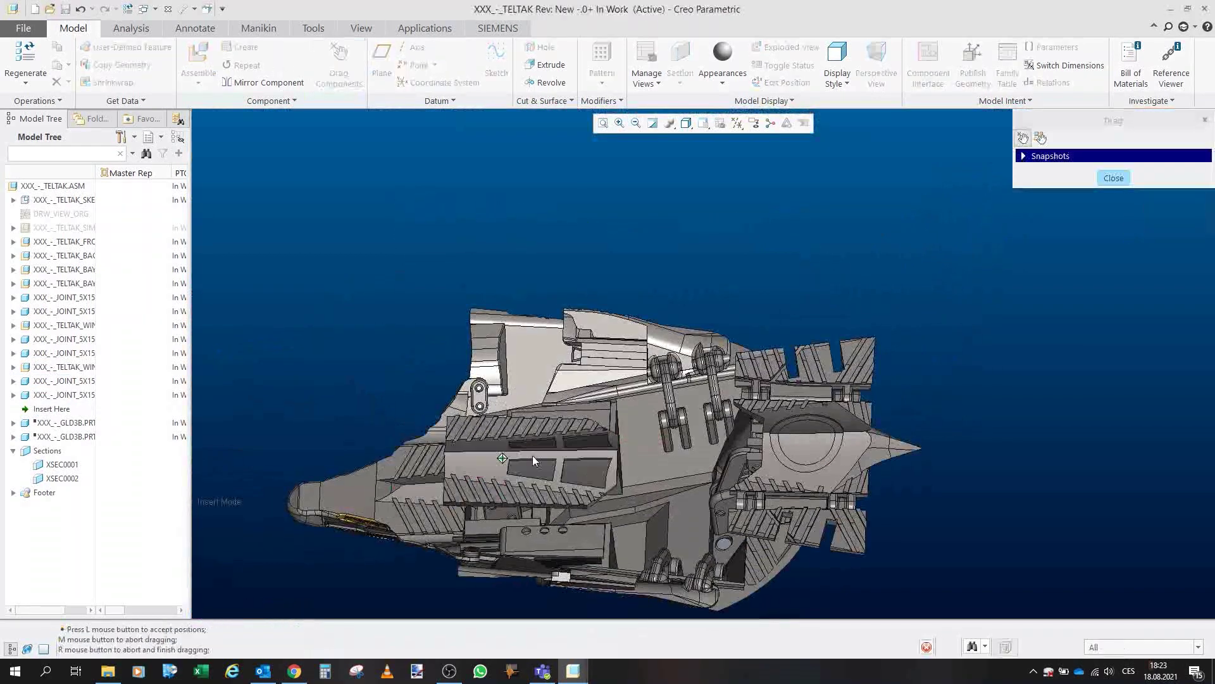
pyautogui.click(554, 480)
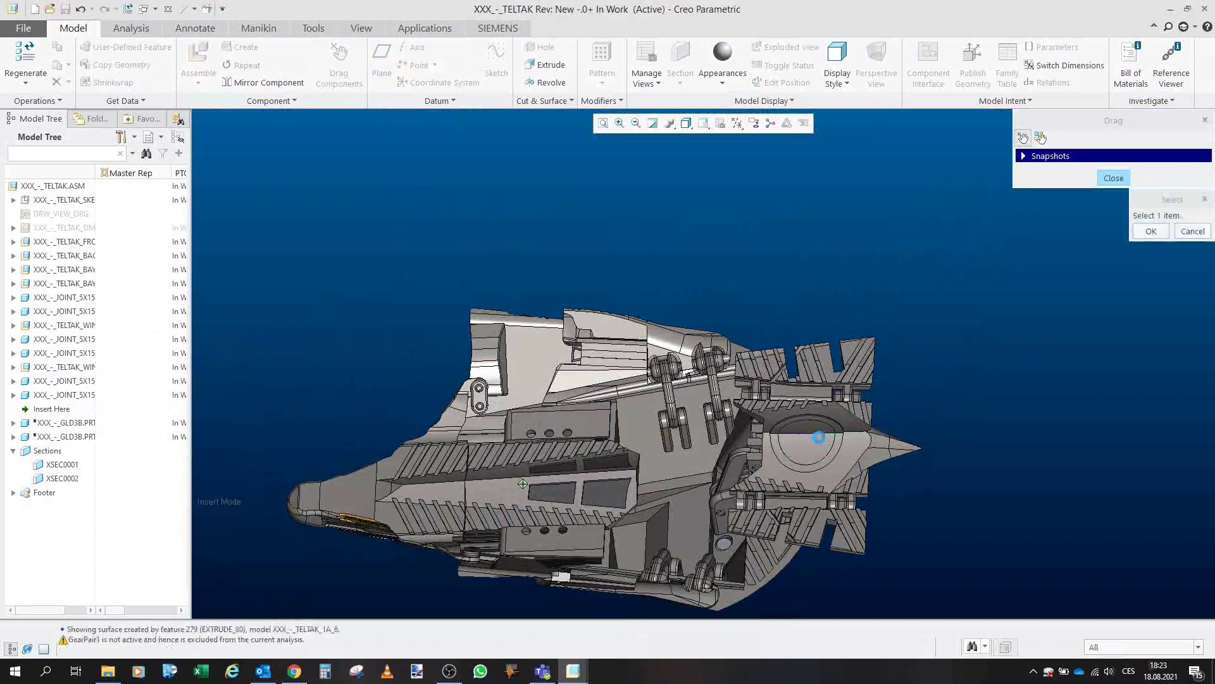
pyautogui.click(818, 436)
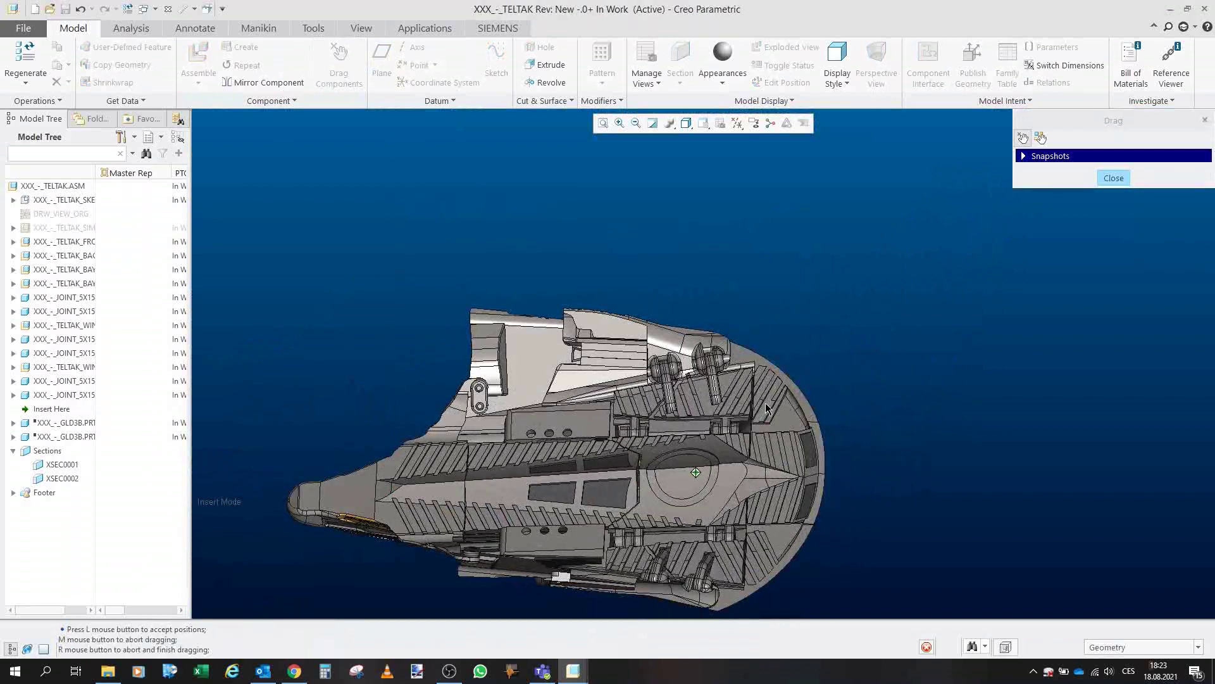
pyautogui.click(766, 408)
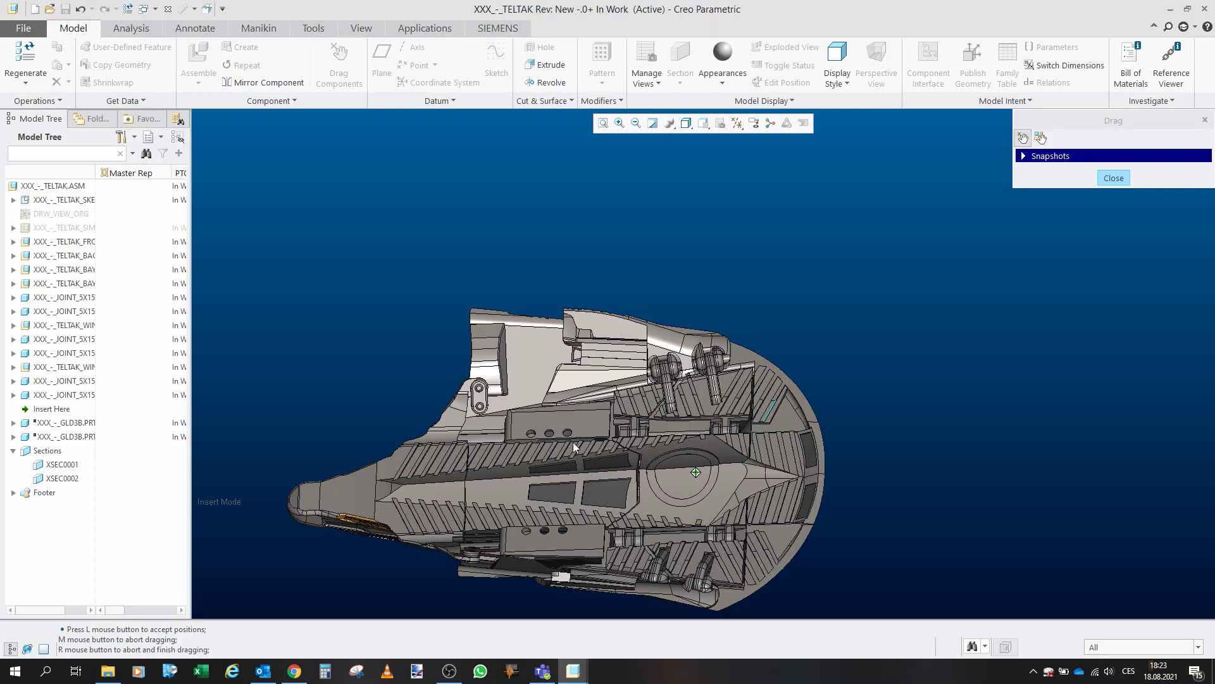
pyautogui.scroll(5, 513, 379)
pyautogui.scroll(-4, 527, 405)
pyautogui.moveTo(526, 384); pyautogui.dragTo(514, 447, button='middle')
pyautogui.middleClick(514, 447)
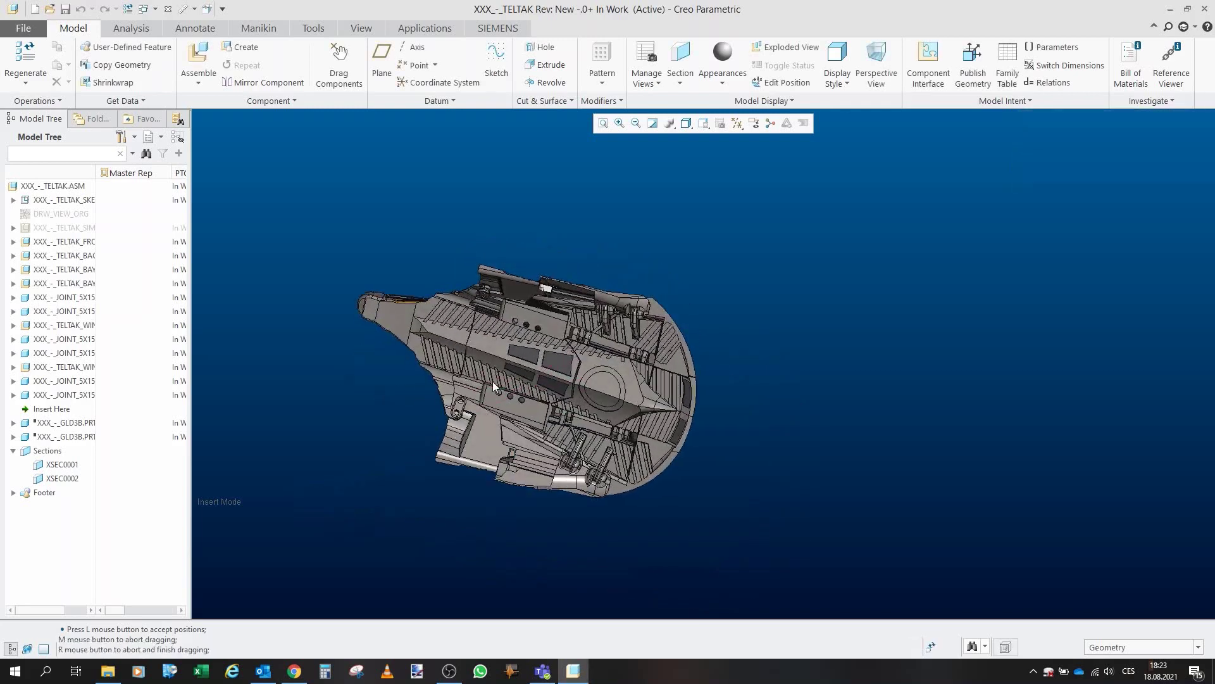
# - Move the insertion point past the two GLD3B parts and examine the complete ship from beneath and outside
pyautogui.scroll(-3, 497, 355)
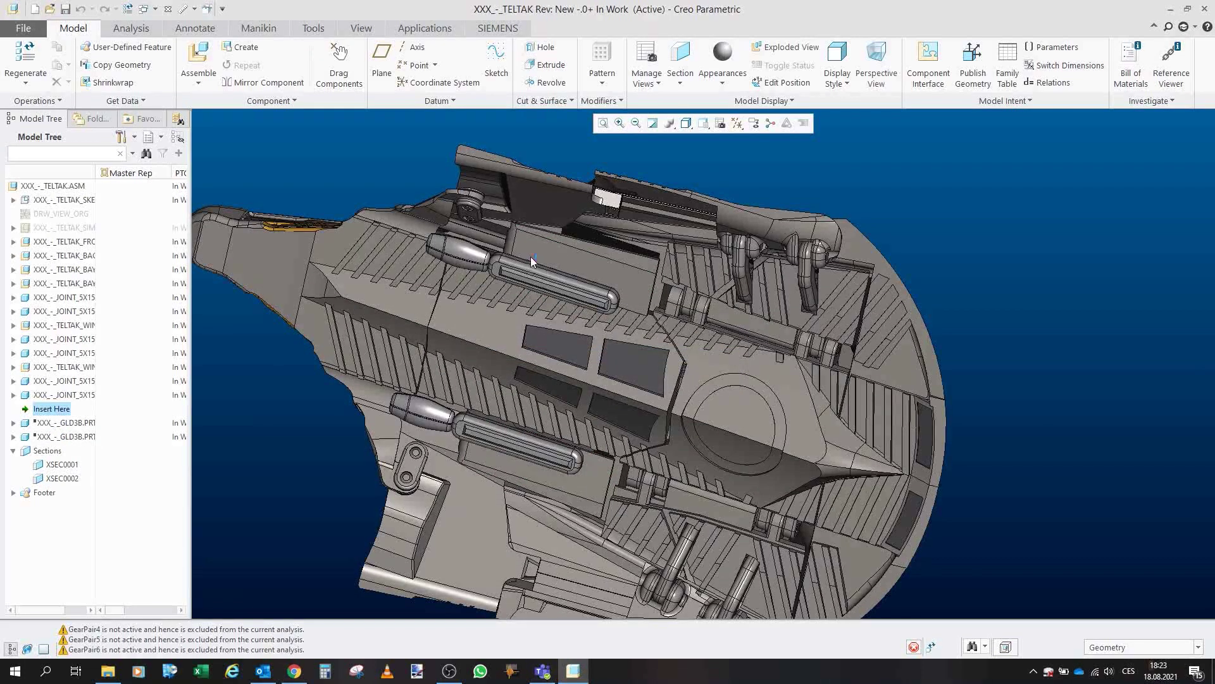
pyautogui.moveTo(530, 256)
pyautogui.mouseDown(button='middle')
pyautogui.moveTo(627, 316)
pyautogui.moveTo(619, 329)
pyautogui.moveTo(487, 302)
pyautogui.moveTo(643, 337)
pyautogui.mouseUp(button='middle')
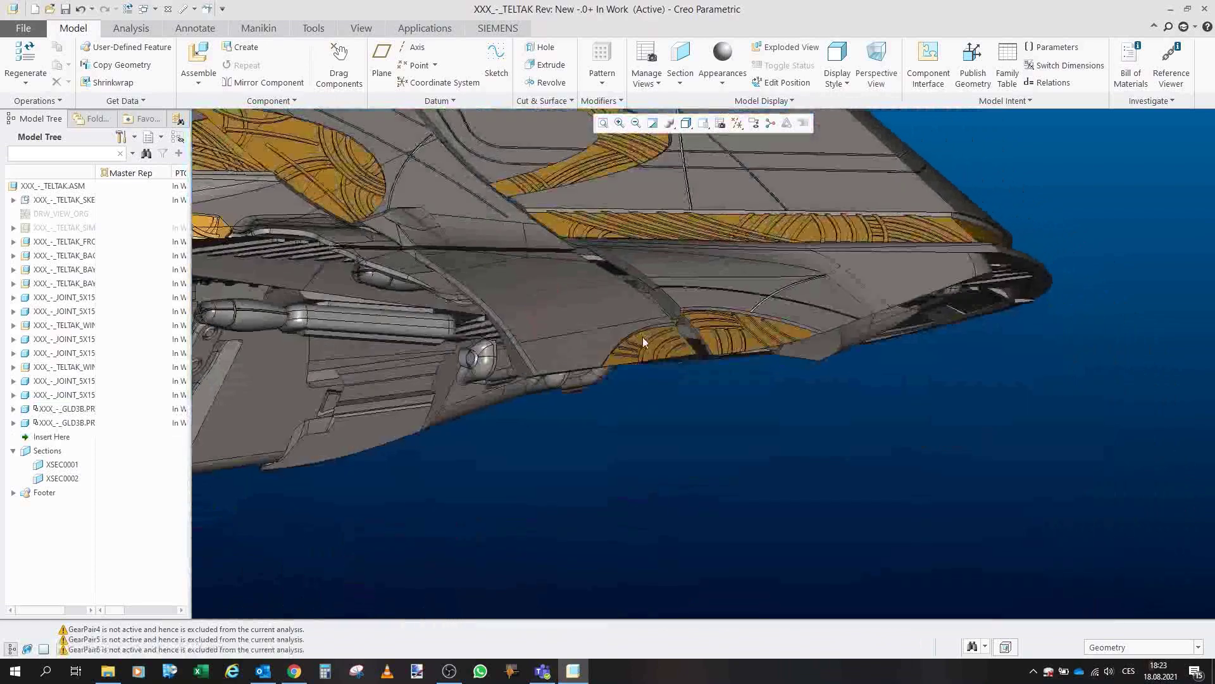
pyautogui.scroll(5, 640, 329)
pyautogui.scroll(-2, 576, 217)
pyautogui.scroll(-2, 577, 217)
pyautogui.moveTo(577, 217); pyautogui.dragTo(603, 305, button='middle')
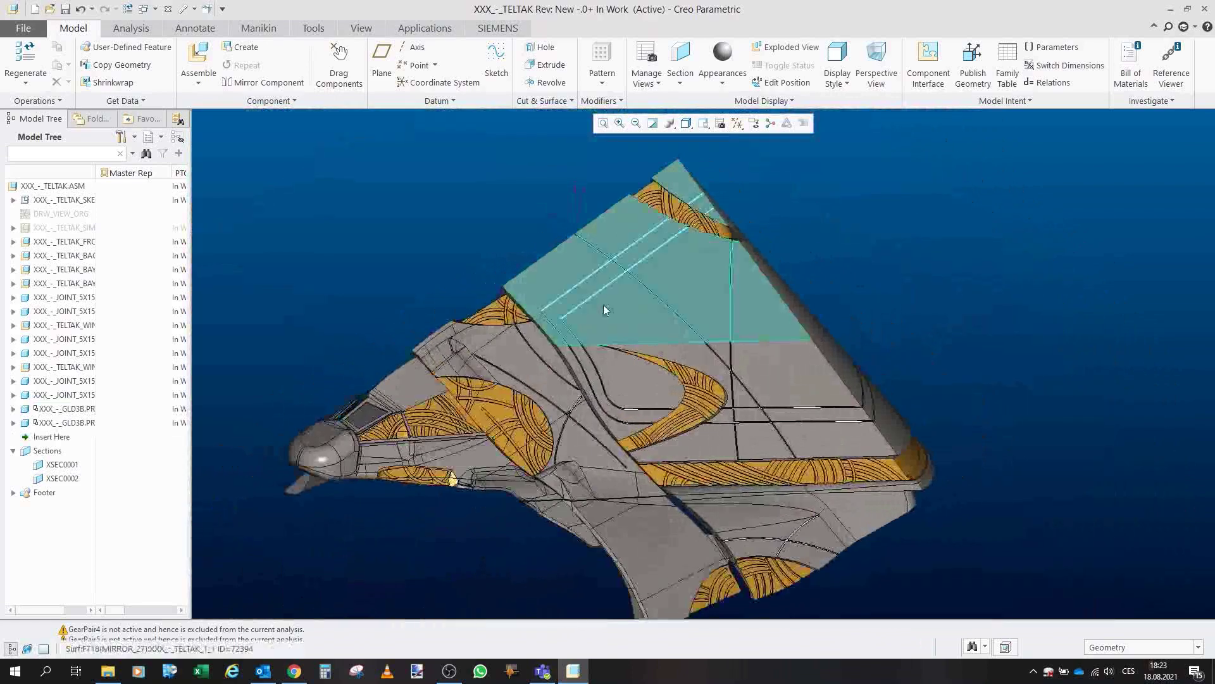
pyautogui.scroll(2, 603, 305)
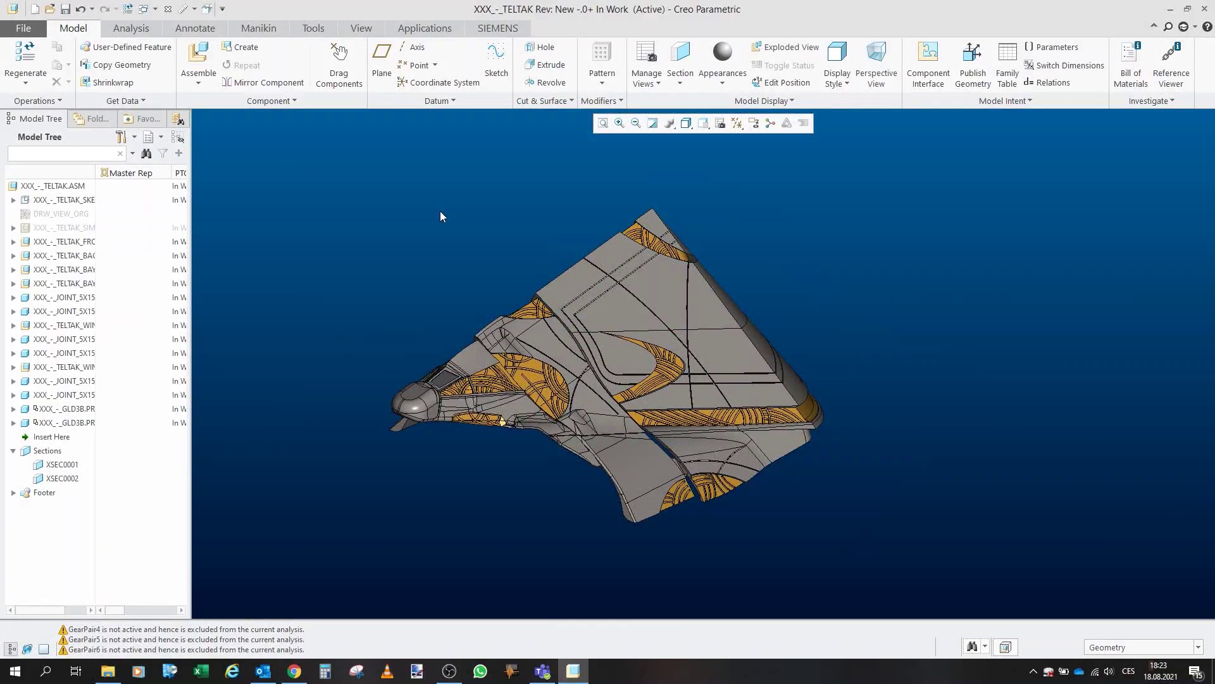
# - Open the XXX_-_TELTAK_SIMP assembly in its Master Rep and examine the ringed column between the ship and its base
pyautogui.click(55, 230)
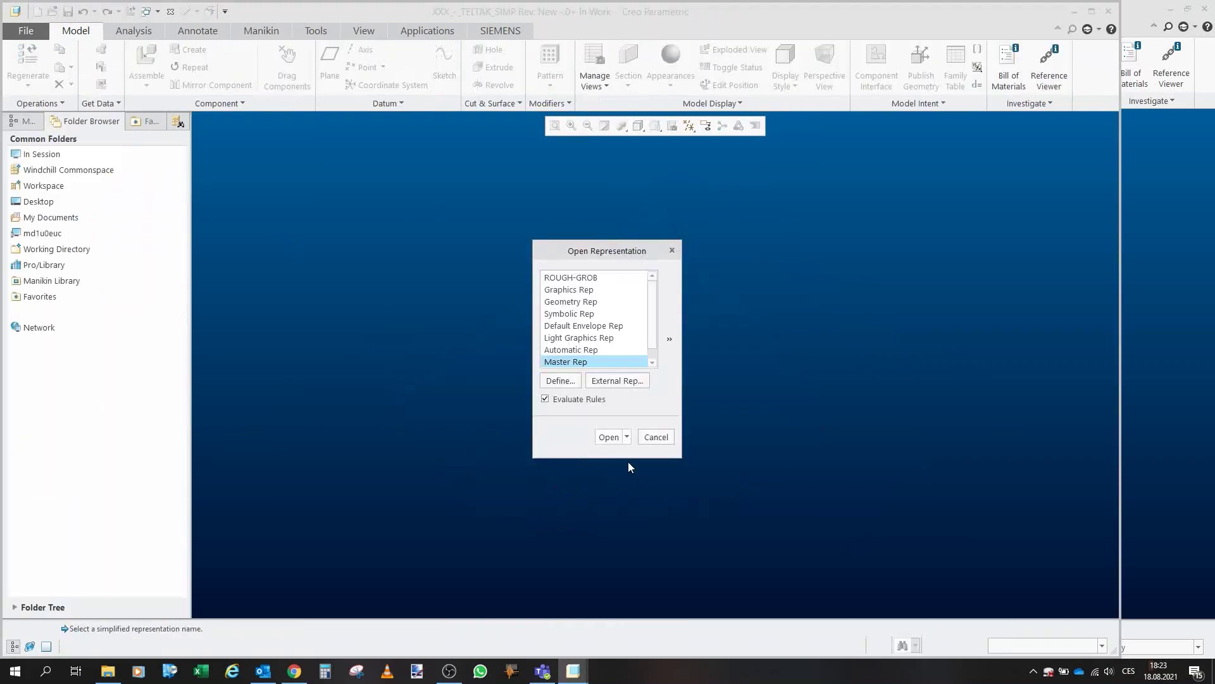
pyautogui.click(609, 437)
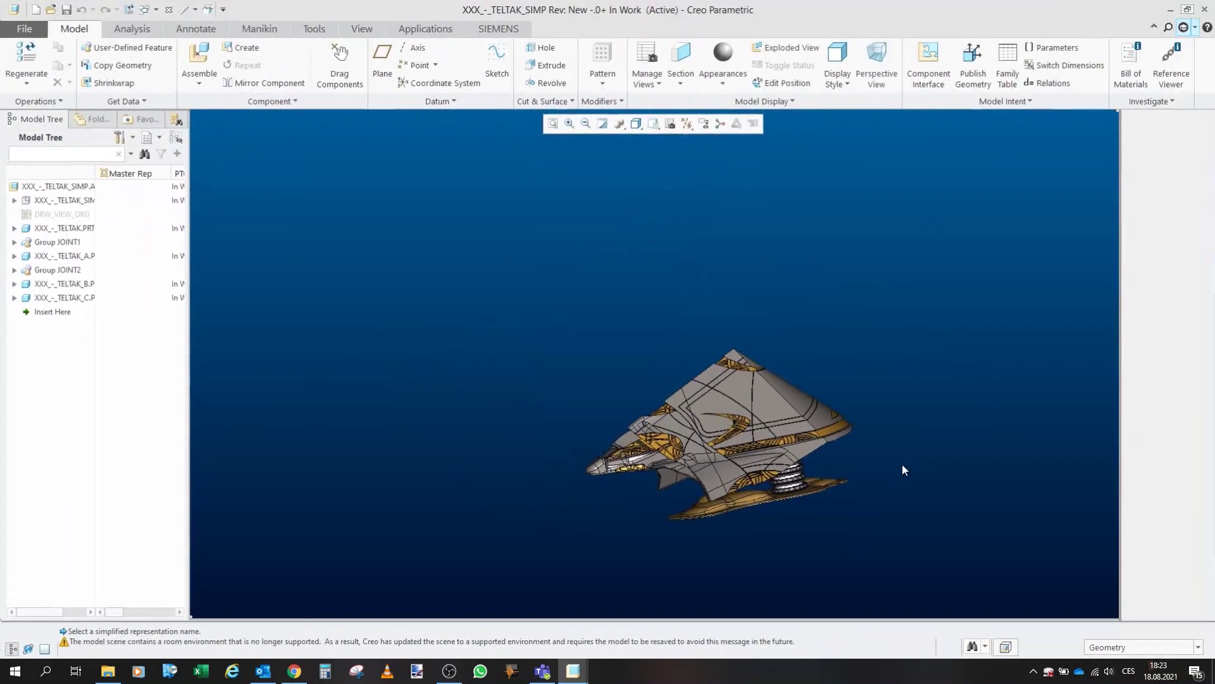
pyautogui.scroll(10, 887, 500)
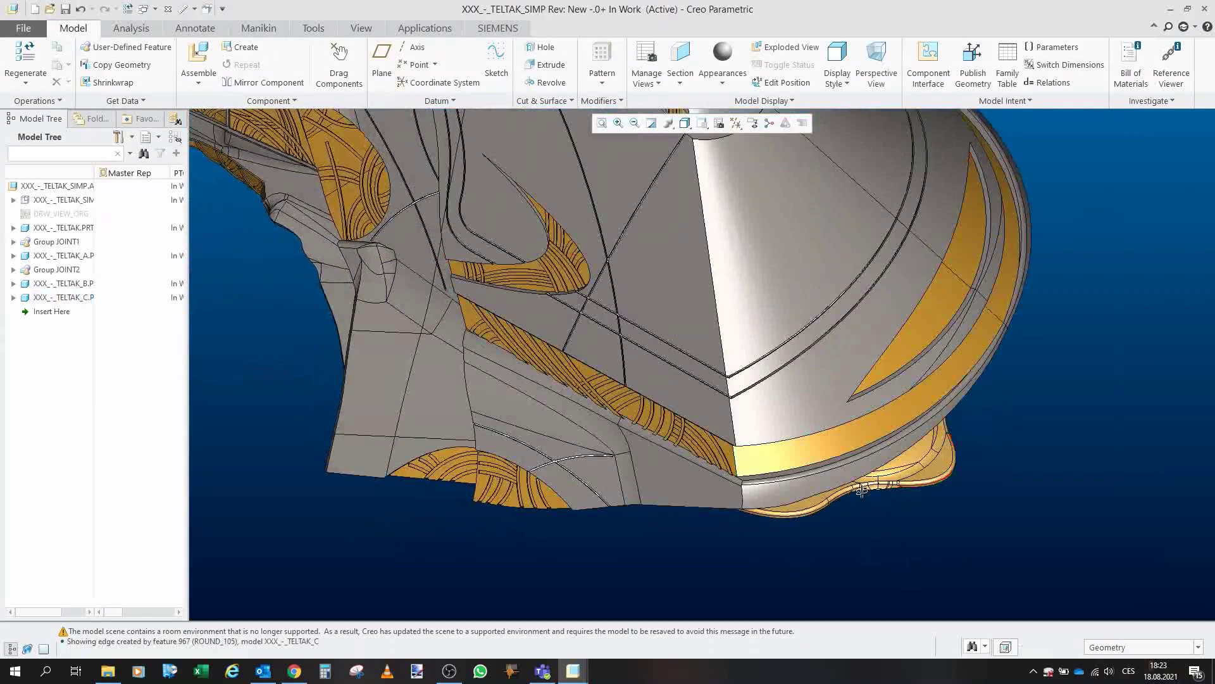
pyautogui.moveTo(861, 491); pyautogui.dragTo(884, 442, button='middle')
pyautogui.moveTo(593, 428); pyautogui.dragTo(563, 433, button='middle')
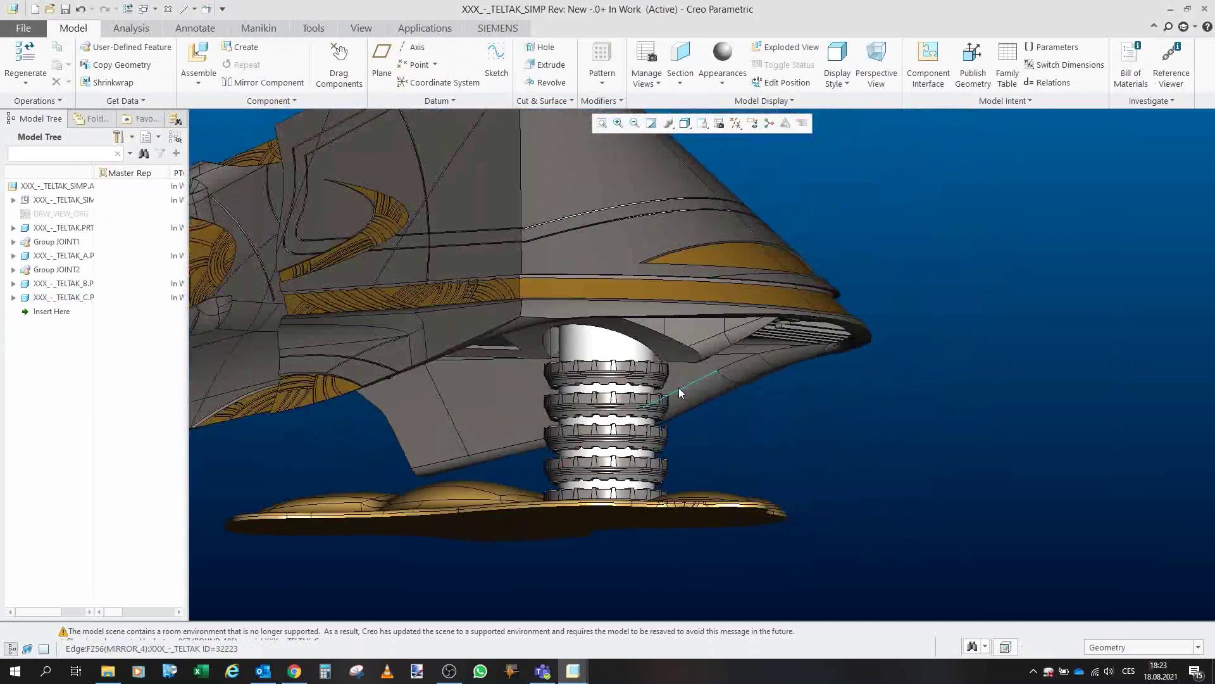
# - Examine the simplified ship on its golden stand from the side and the front
pyautogui.scroll(-3, 679, 393)
pyautogui.moveTo(635, 467); pyautogui.dragTo(791, 530, button='middle')
pyautogui.scroll(3, 790, 527)
pyautogui.scroll(-3, 654, 522)
pyautogui.moveTo(701, 487); pyautogui.dragTo(729, 496, button='middle')
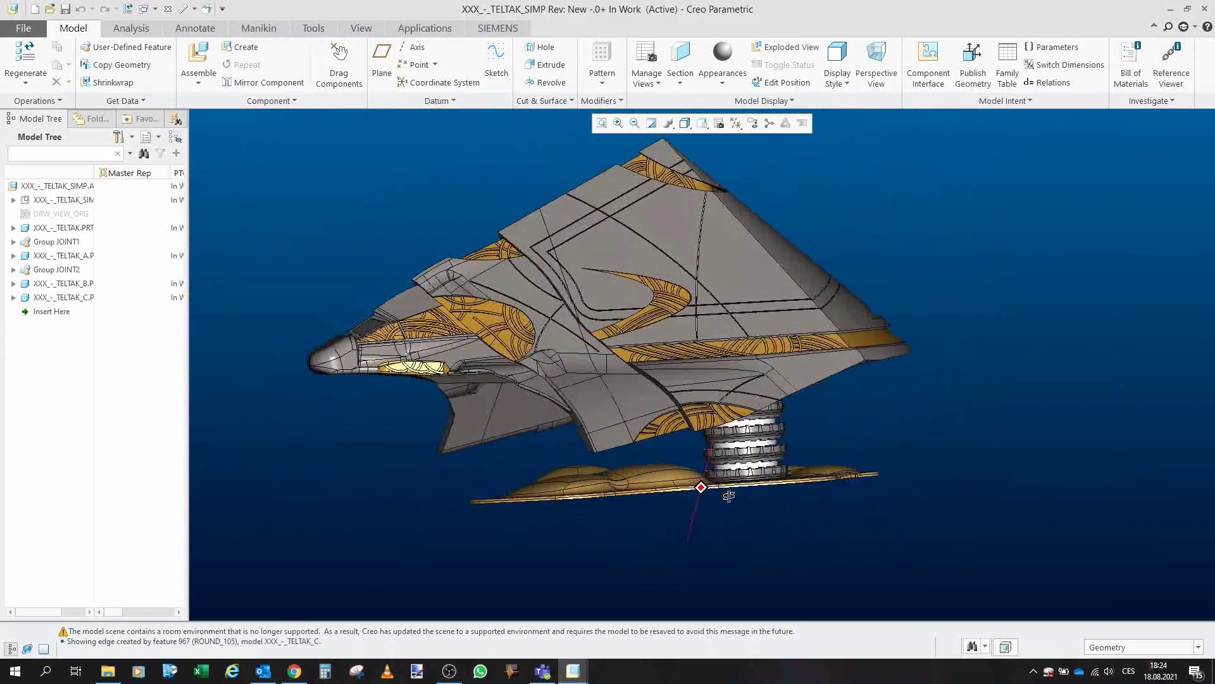
pyautogui.moveTo(519, 496)
pyautogui.mouseDown(button='middle')
pyautogui.moveTo(686, 567)
pyautogui.moveTo(531, 517)
pyautogui.moveTo(398, 541)
pyautogui.mouseUp(button='middle')
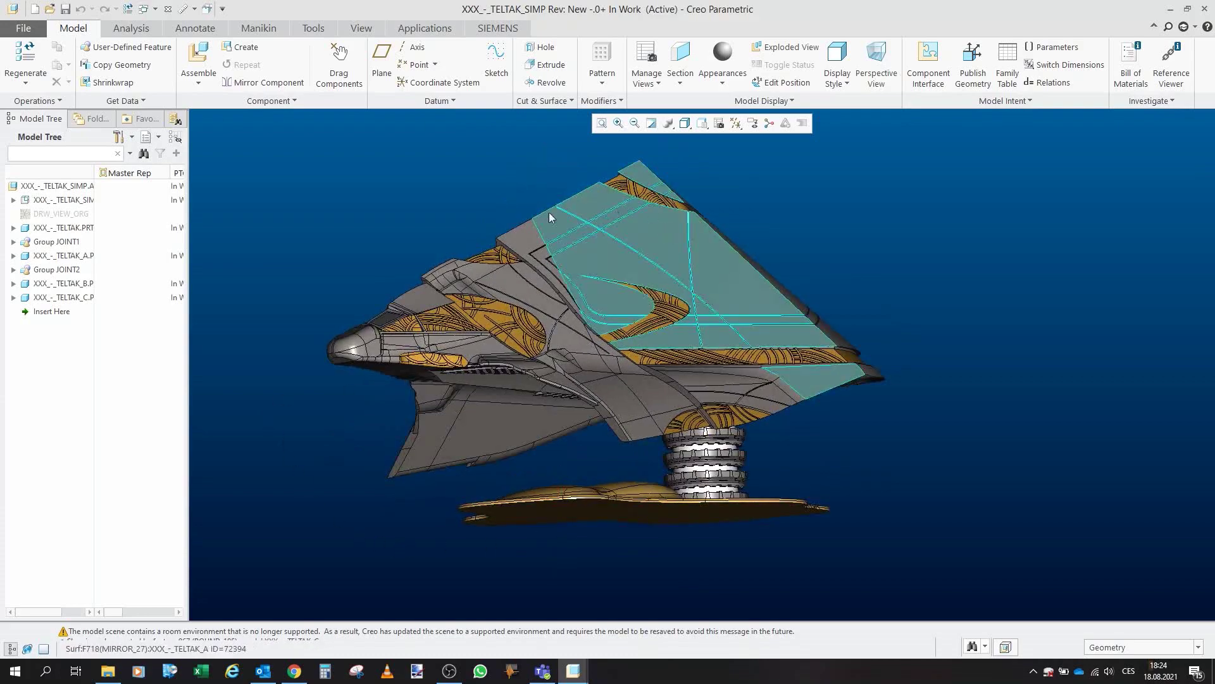
pyautogui.moveTo(583, 267); pyautogui.dragTo(603, 313, button='middle')
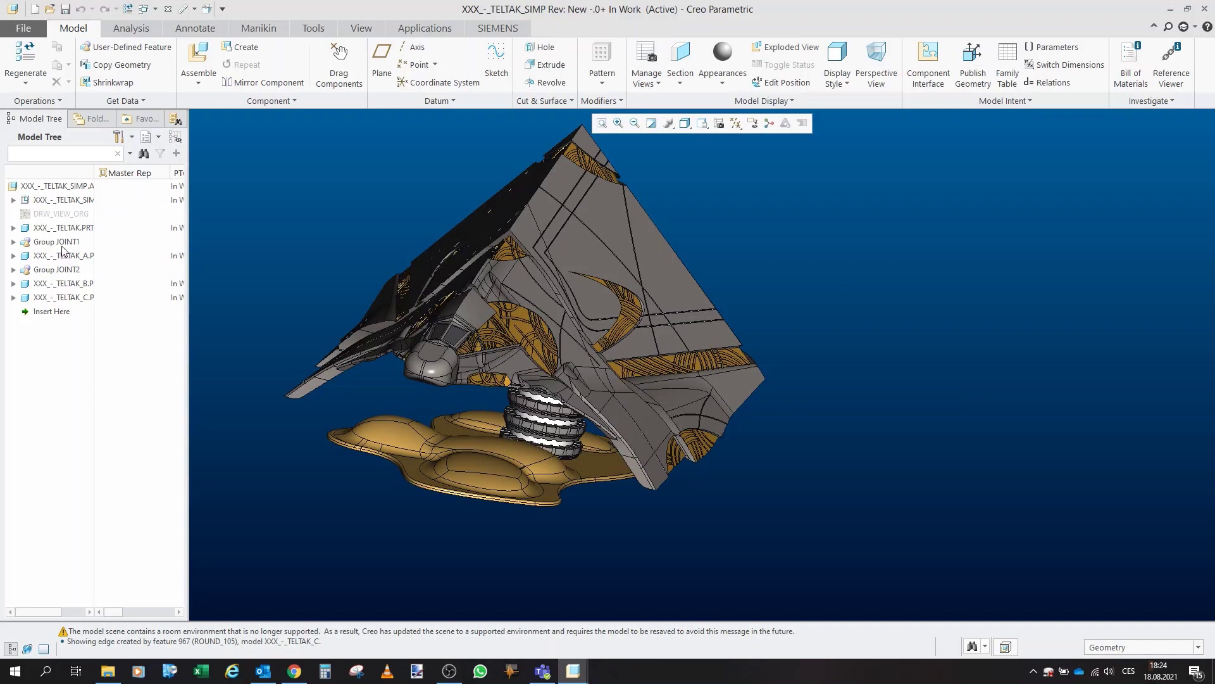
# - Hide JOINT1, TELTAK_A, JOINT2, TELTAK_B and TELTAK_C, and view the inner face of the remaining TELTAK part
pyautogui.keyDown('shift'); pyautogui.click(55, 298); pyautogui.keyUp('shift')
pyautogui.click(71, 259)
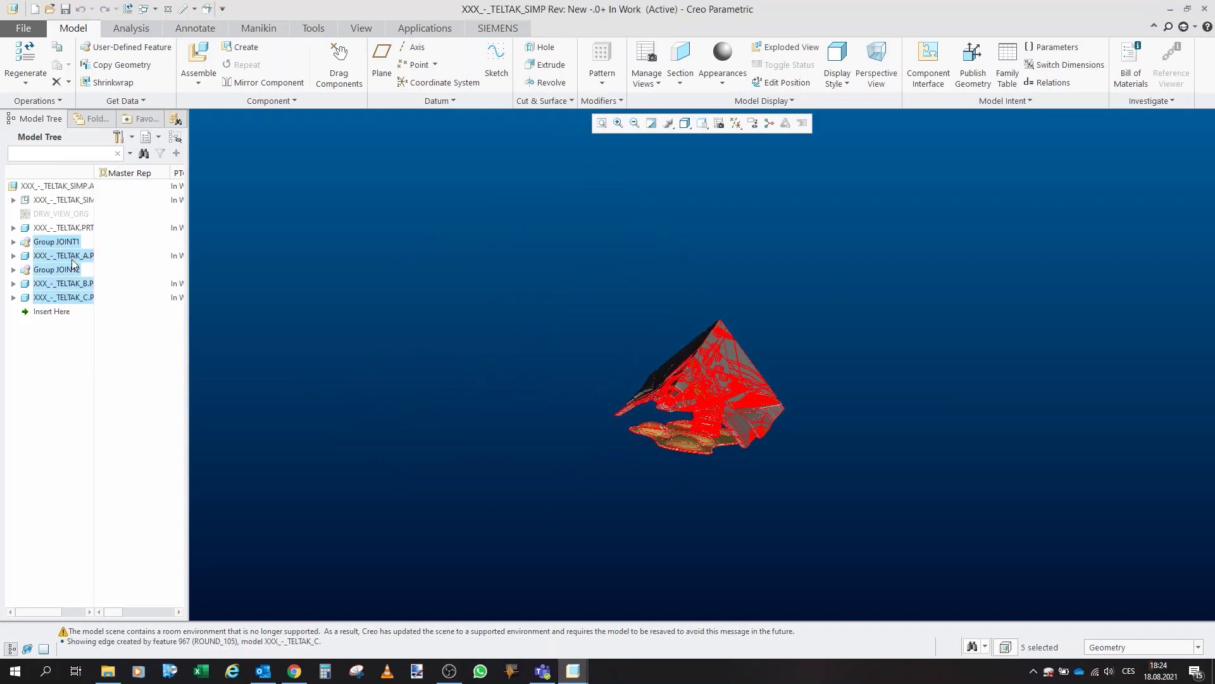
pyautogui.rightClick(73, 246)
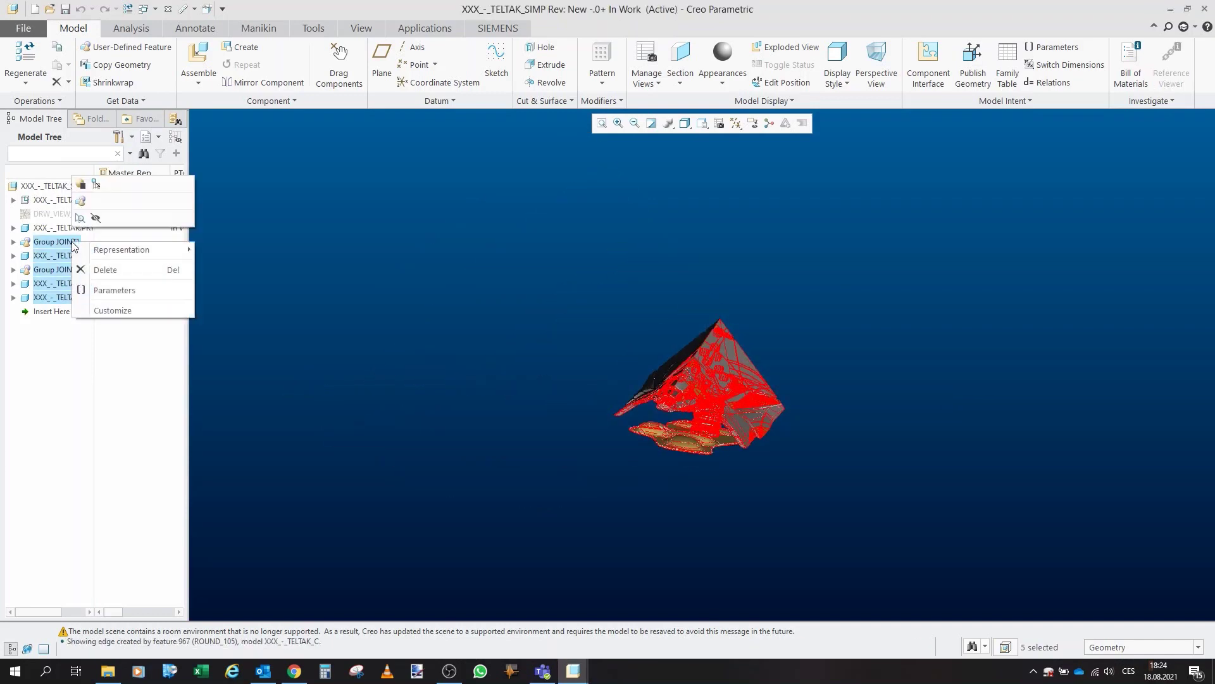
pyautogui.click(130, 213)
pyautogui.moveTo(720, 382); pyautogui.dragTo(497, 282, button='middle')
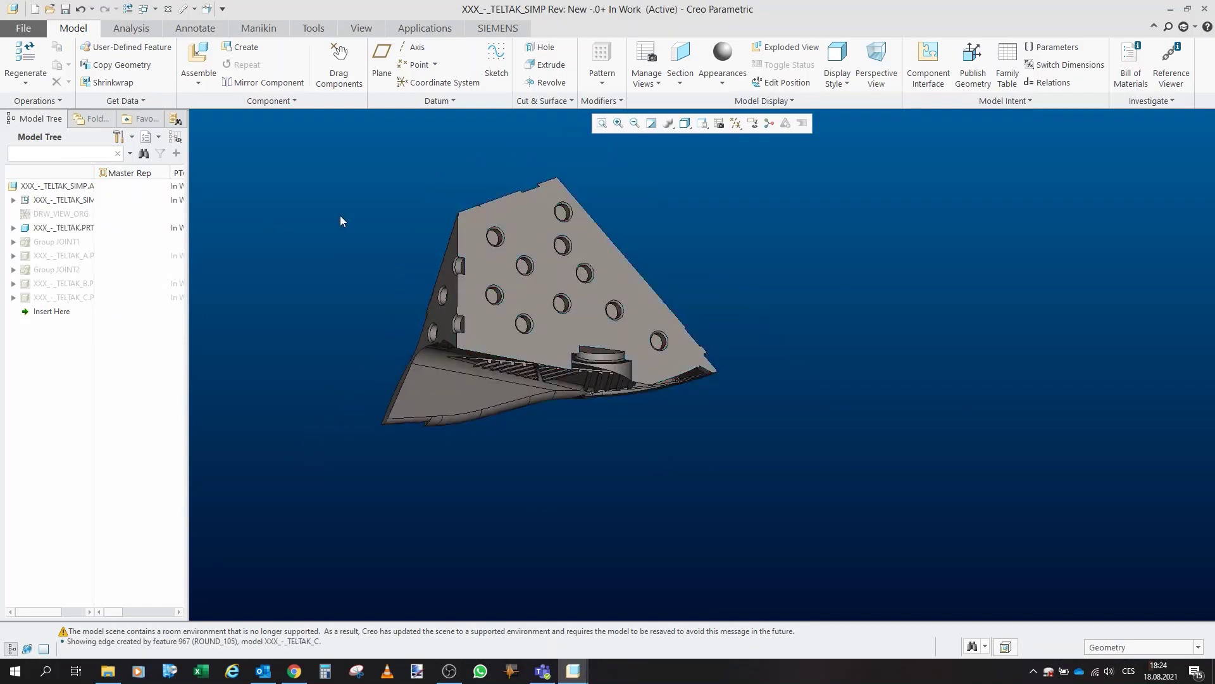
# - Show the JOINT1 group in the holes of the TELTAK part's inner face
pyautogui.click(69, 245)
pyautogui.click(91, 203)
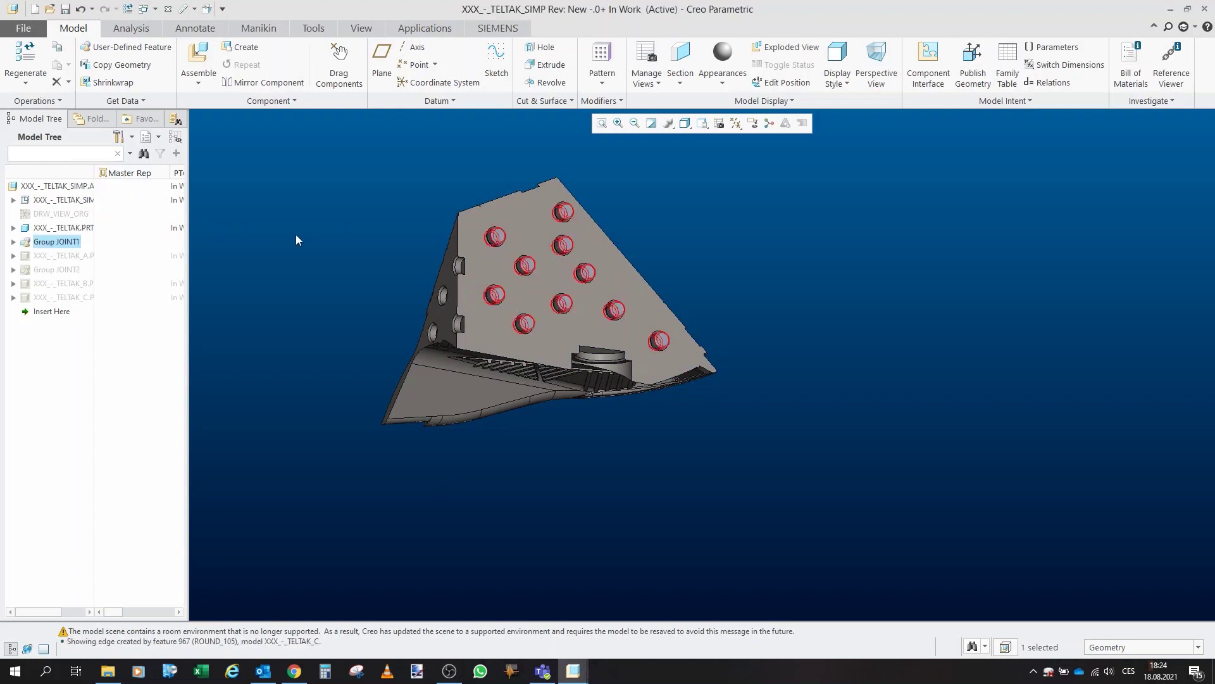
pyautogui.click(295, 242)
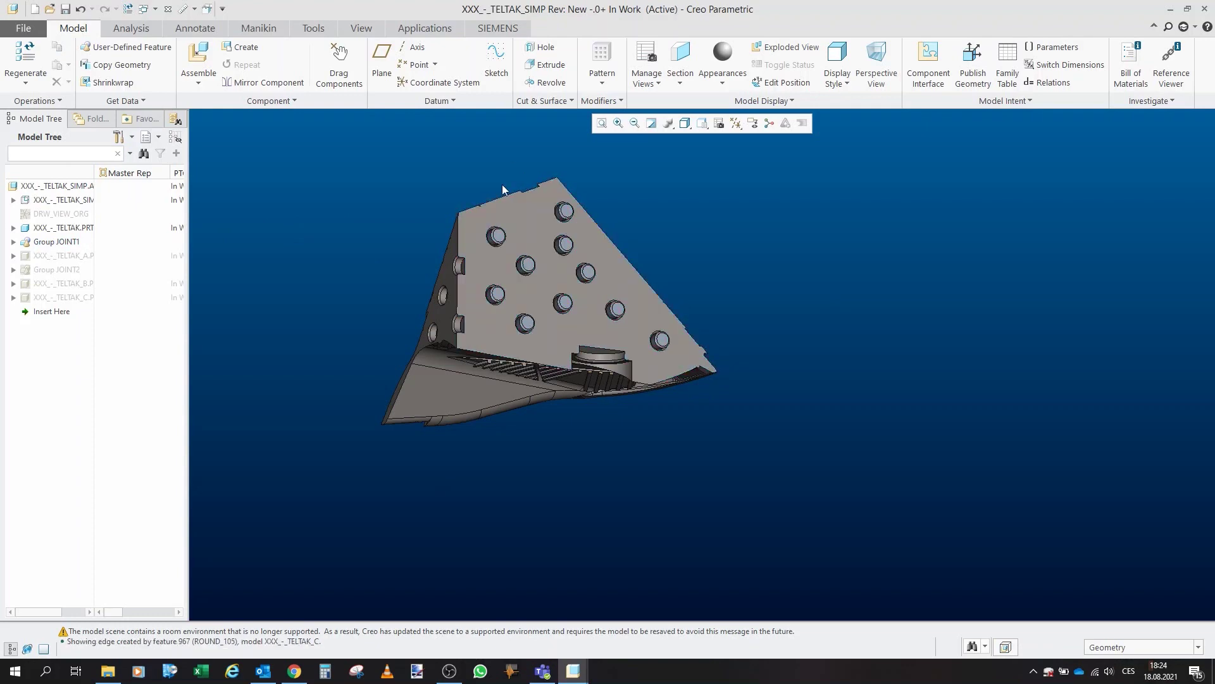
# - Show the TELTAK_A part and examine the joint holes across the ship's front face
pyautogui.click(73, 255)
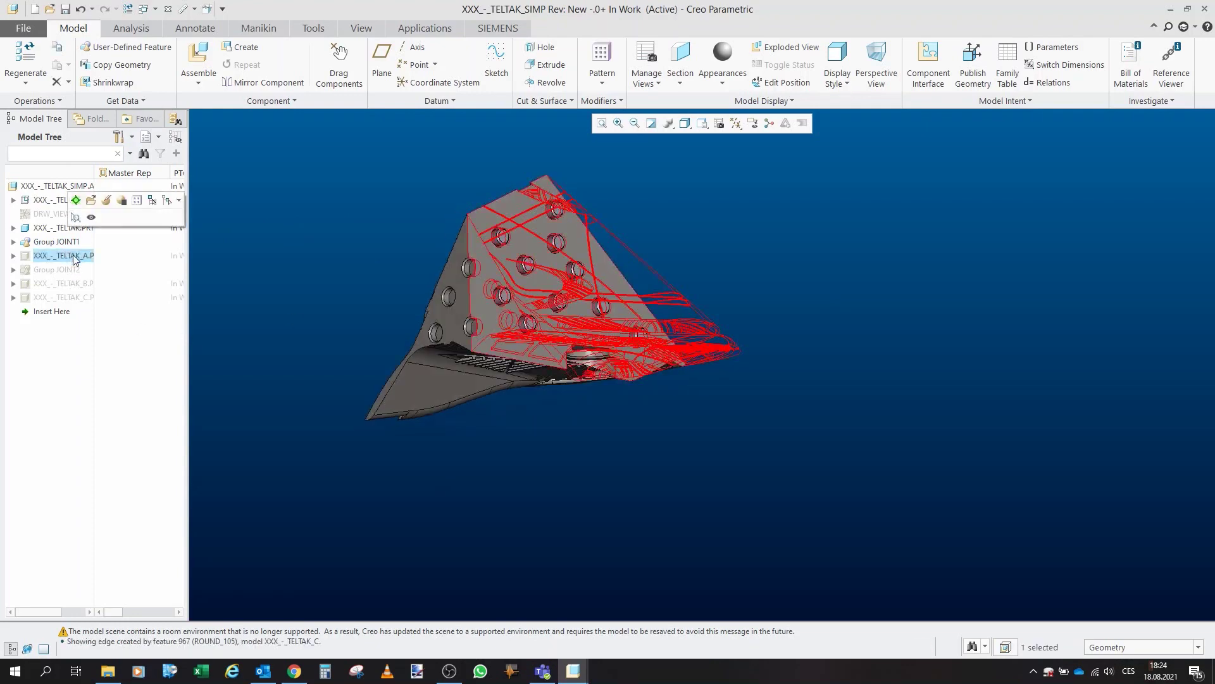
pyautogui.click(90, 217)
pyautogui.click(293, 252)
pyautogui.moveTo(579, 310); pyautogui.dragTo(528, 284, button='middle')
pyautogui.scroll(-2, 481, 275)
pyautogui.scroll(2, 467, 278)
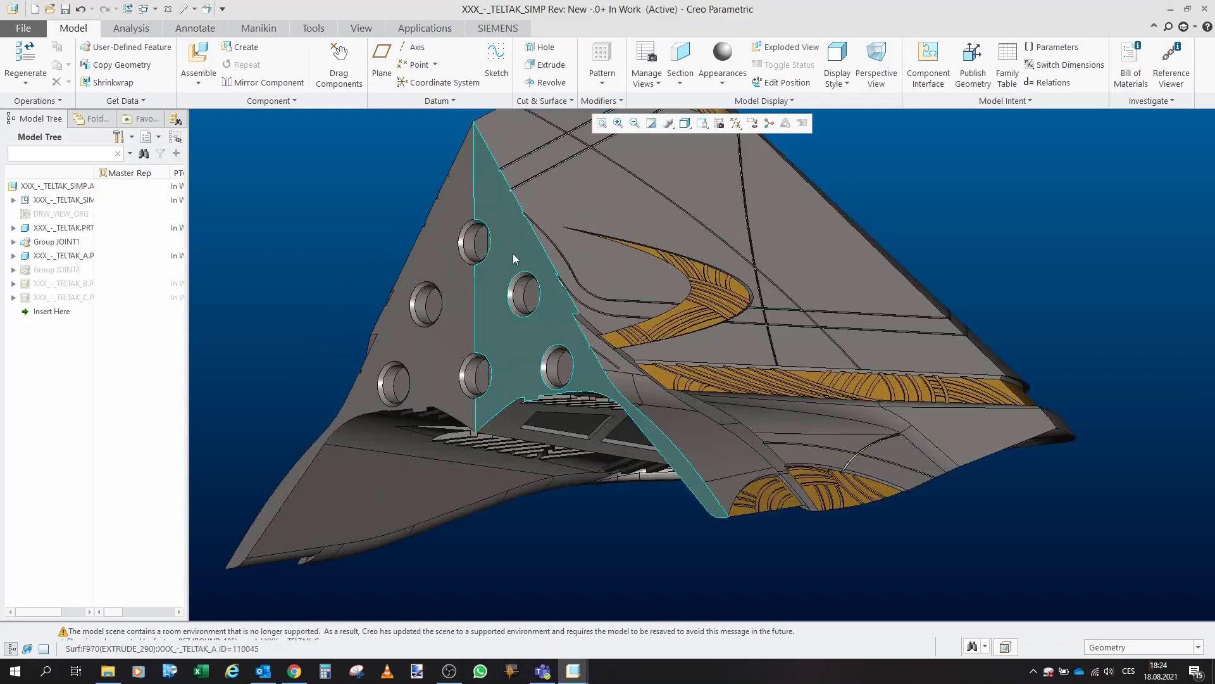
# - Show the JOINT2 group and view its pins in the holes of the ship's front face
pyautogui.click(50, 271)
pyautogui.moveTo(557, 266); pyautogui.dragTo(497, 261, button='middle')
pyautogui.click(351, 193)
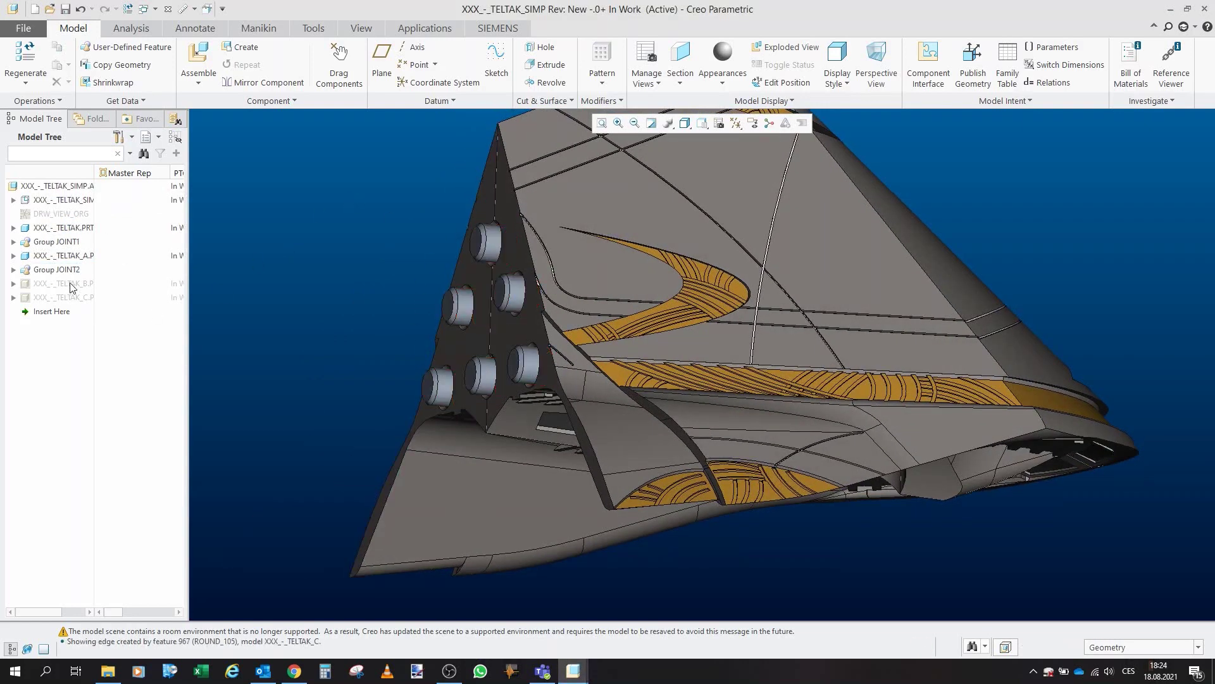
# - Show the TELTAK_B part and view the nose section fitted onto the front of the ship
pyautogui.click(71, 286)
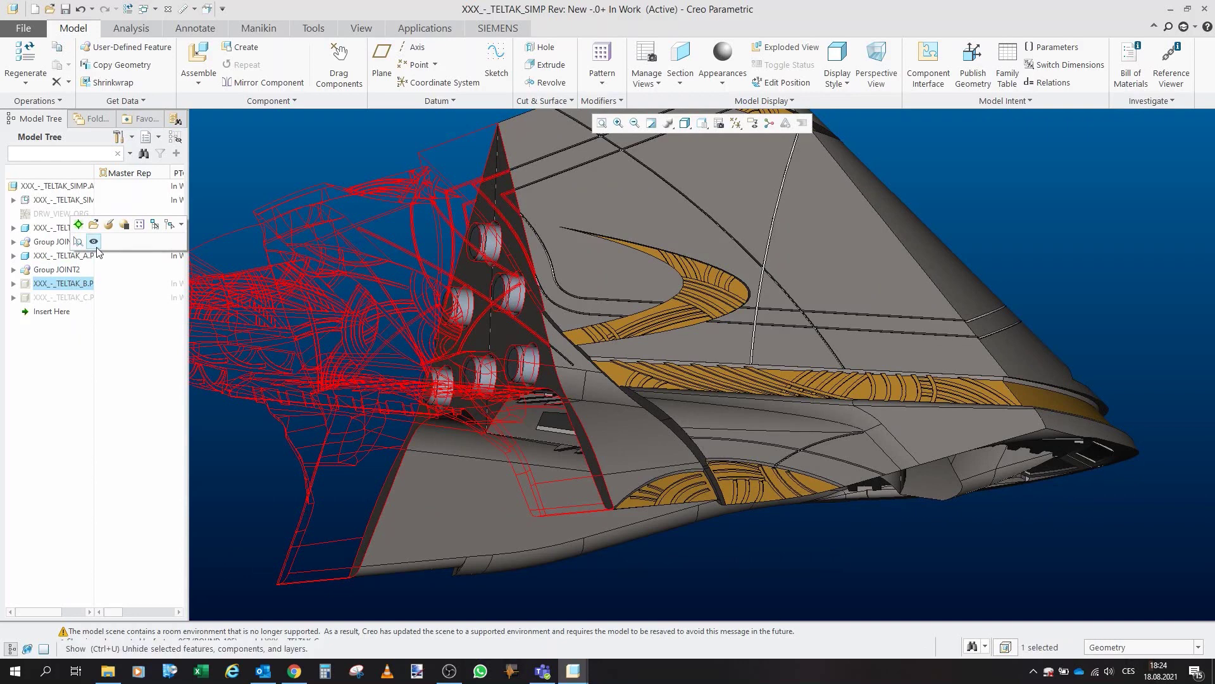
pyautogui.click(92, 243)
pyautogui.click(294, 175)
pyautogui.scroll(4, 370, 316)
pyautogui.moveTo(372, 329); pyautogui.dragTo(360, 336, button='middle')
# - Open the TELTAK_B part in its own window and view the nose section on its own, closing it when done
pyautogui.click(373, 310)
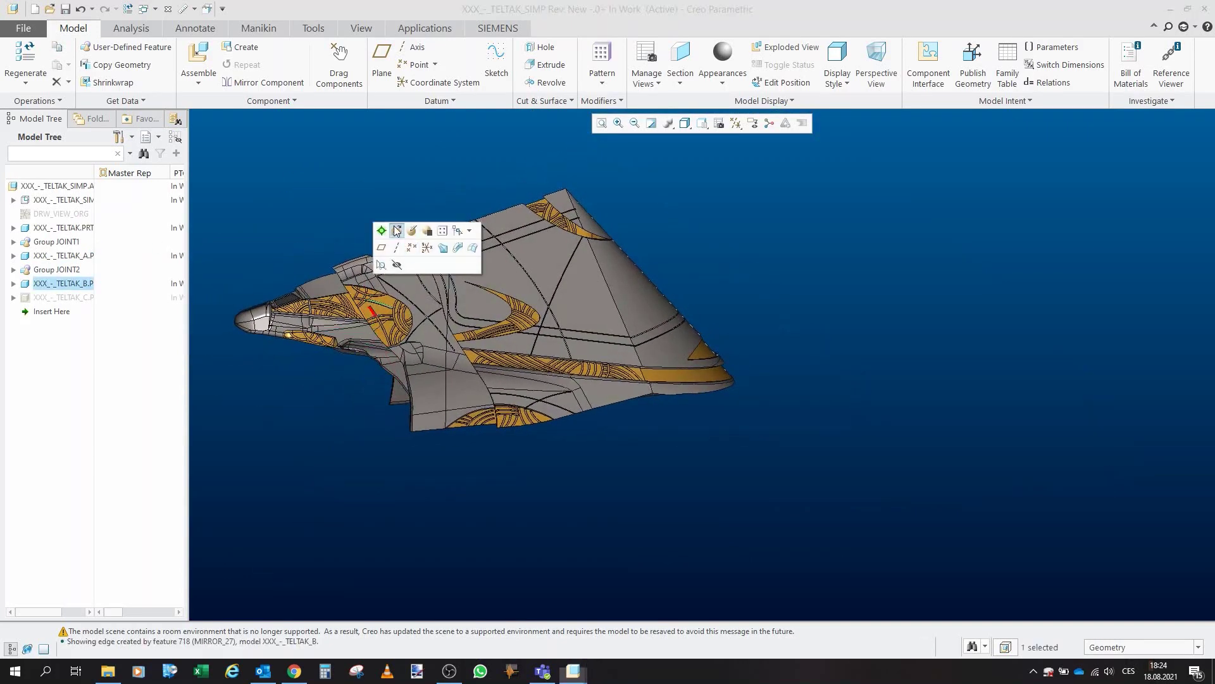
pyautogui.click(400, 233)
pyautogui.scroll(-5, 627, 380)
pyautogui.moveTo(626, 377)
pyautogui.mouseDown(button='middle')
pyautogui.moveTo(655, 418)
pyautogui.moveTo(758, 358)
pyautogui.moveTo(596, 503)
pyautogui.moveTo(548, 392)
pyautogui.moveTo(673, 399)
pyautogui.moveTo(578, 392)
pyautogui.mouseUp(button='middle')
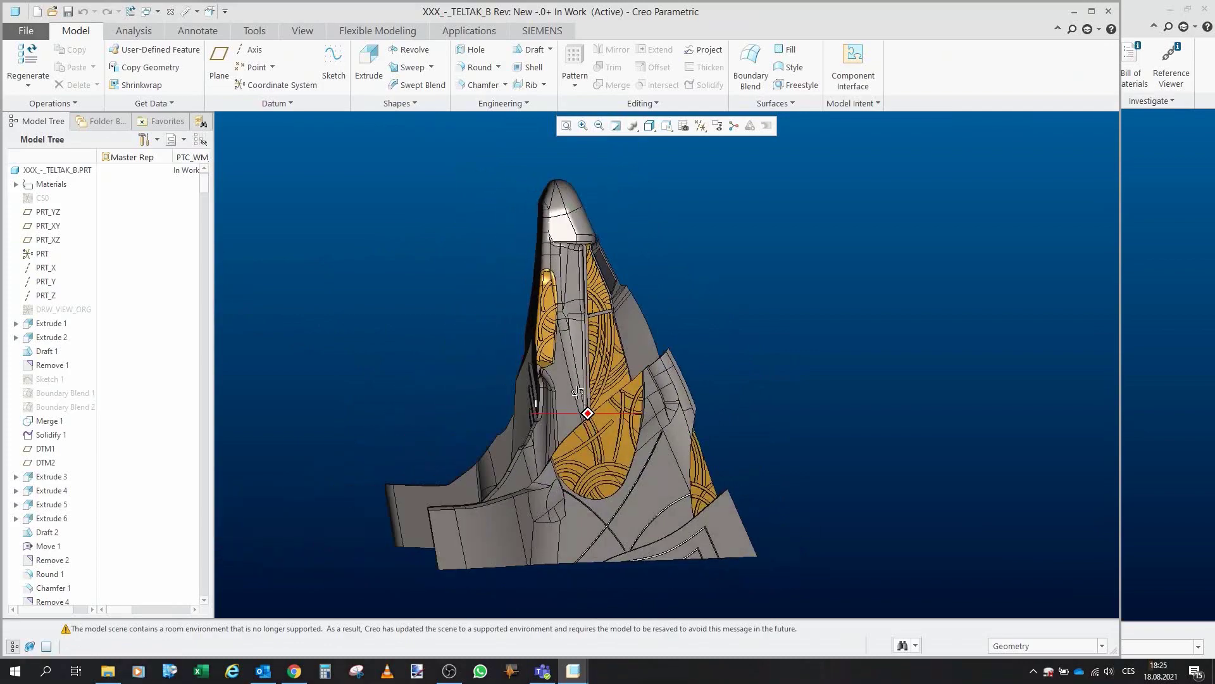
pyautogui.click(170, 12)
# - Open the TELTAK_A part in its own window and examine its joint holes and the ribbed underside with the round opening
pyautogui.click(537, 254)
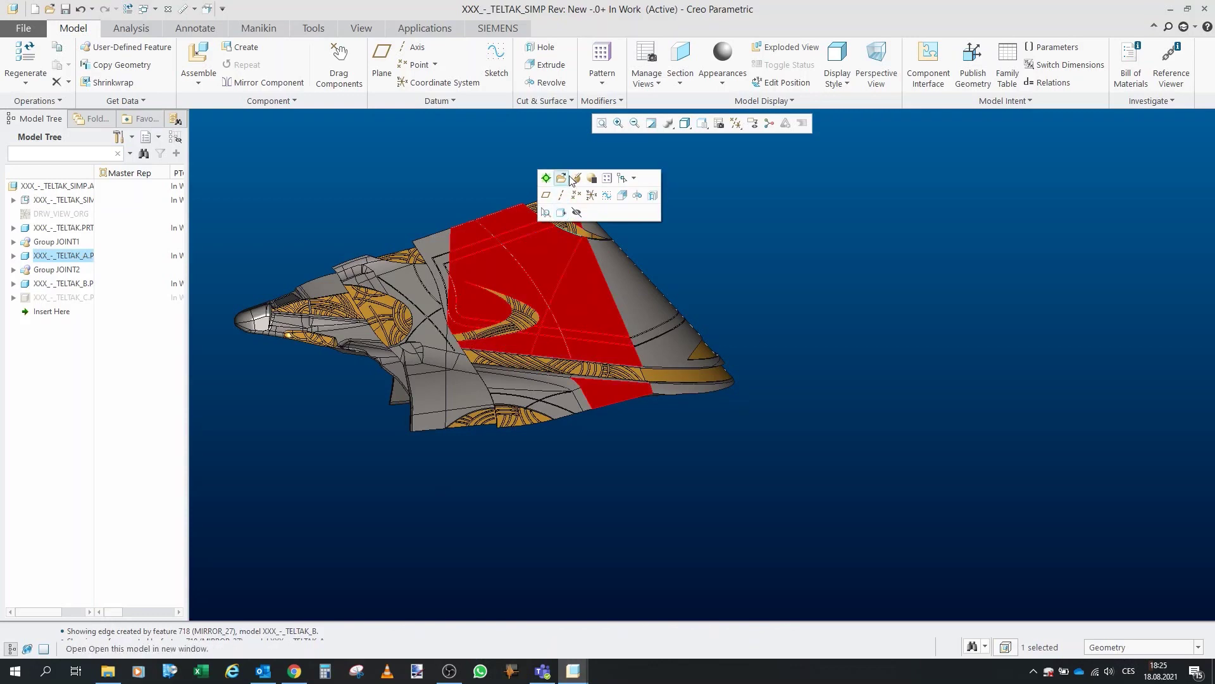
pyautogui.click(561, 180)
pyautogui.moveTo(664, 399)
pyautogui.mouseDown(button='middle')
pyautogui.moveTo(638, 380)
pyautogui.moveTo(495, 347)
pyautogui.moveTo(512, 280)
pyautogui.moveTo(536, 301)
pyautogui.mouseUp(button='middle')
pyautogui.moveTo(629, 310); pyautogui.dragTo(667, 308, button='middle')
pyautogui.moveTo(845, 288)
pyautogui.keyDown('shift'); pyautogui.mouseDown(button='middle')
pyautogui.moveTo(806, 337)
pyautogui.moveTo(652, 321)
pyautogui.mouseUp(button='middle'); pyautogui.keyUp('shift')
pyautogui.scroll(-3, 806, 336)
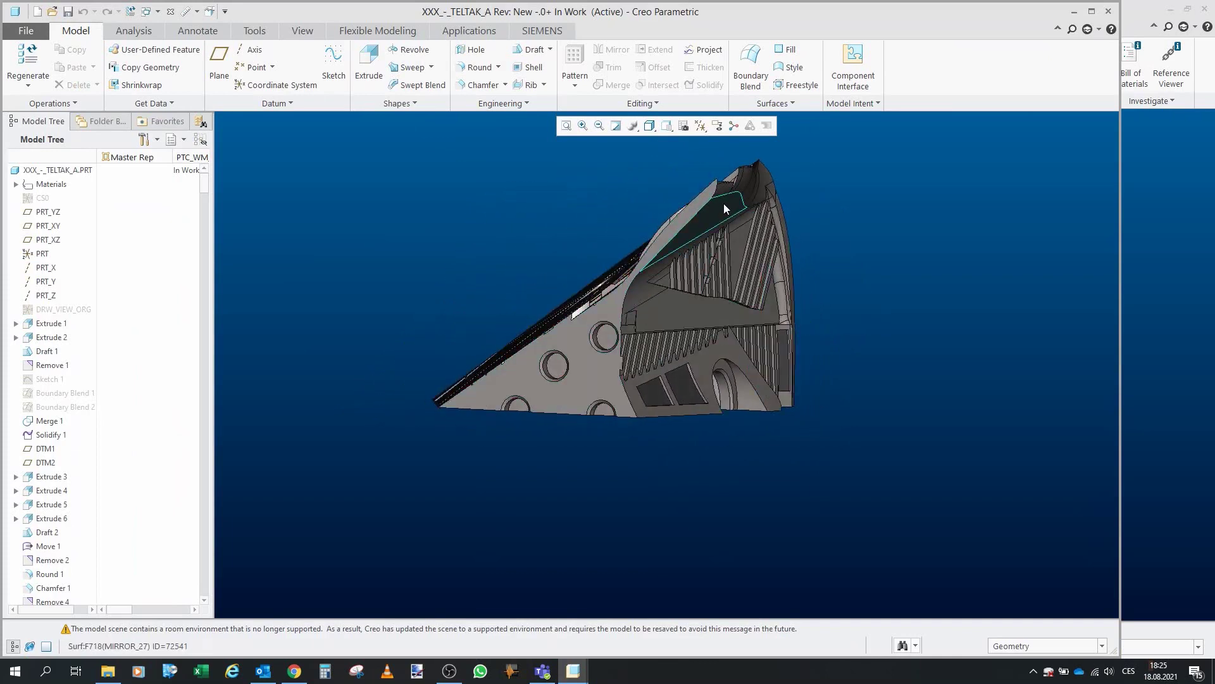
pyautogui.moveTo(710, 212)
pyautogui.mouseDown(button='middle')
pyautogui.moveTo(722, 204)
pyautogui.moveTo(635, 238)
pyautogui.mouseUp(button='middle')
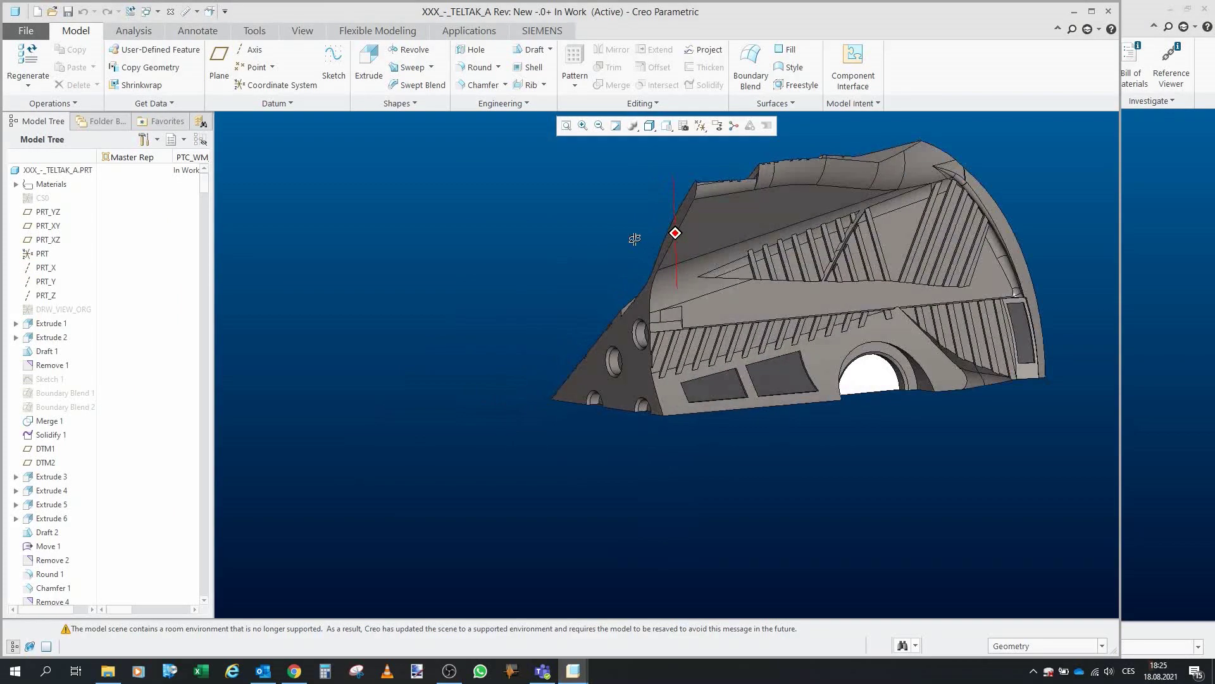
pyautogui.moveTo(727, 238)
pyautogui.mouseDown(button='middle')
pyautogui.moveTo(746, 206)
pyautogui.moveTo(764, 222)
pyautogui.moveTo(738, 208)
pyautogui.mouseUp(button='middle')
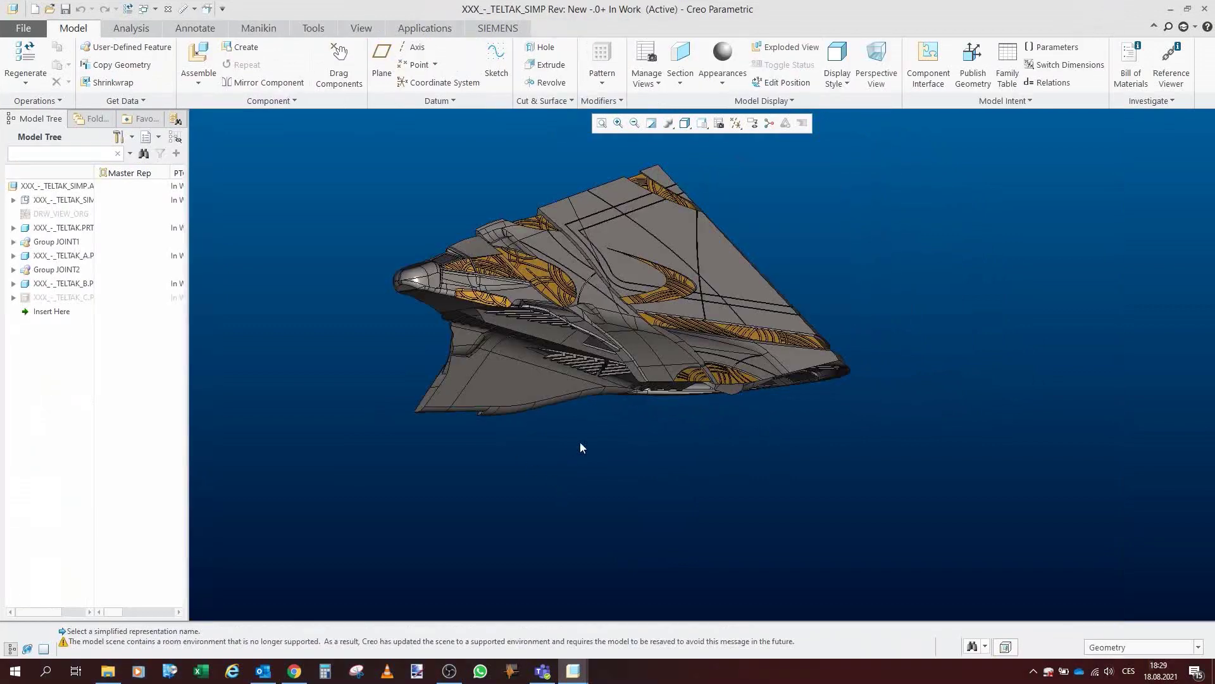
# - Show the TELTAK_C part and view how its column fits into the ship's underside
pyautogui.moveTo(580, 442); pyautogui.dragTo(576, 444, button='middle')
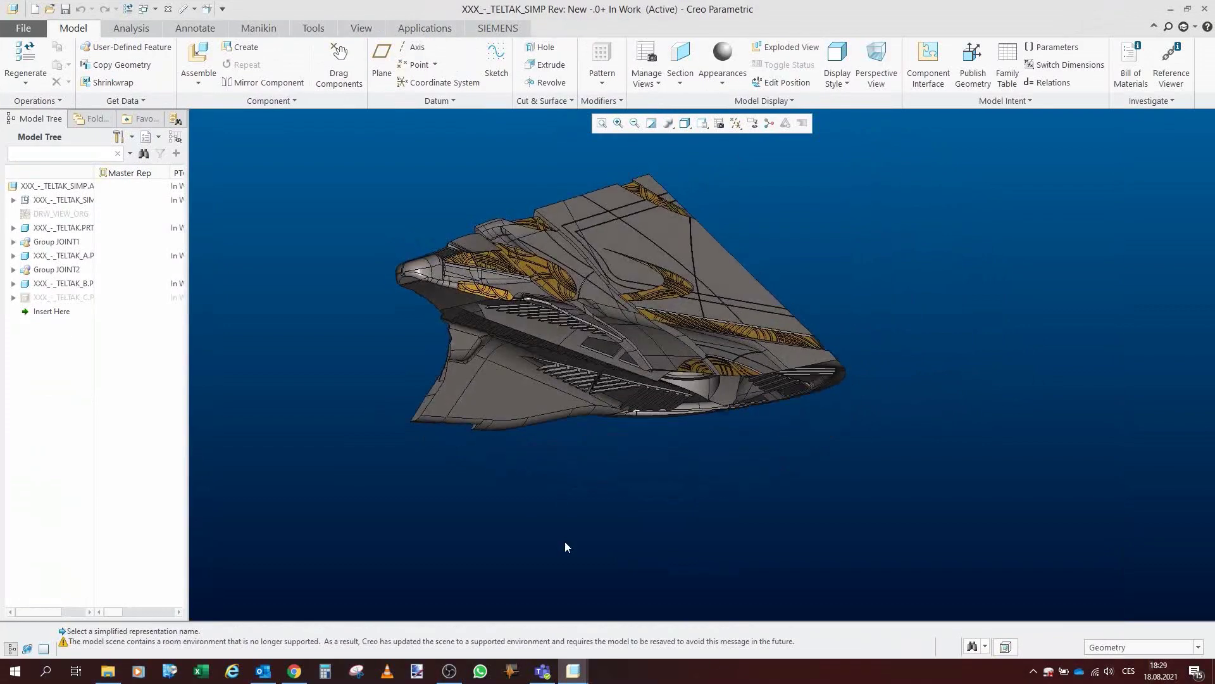
pyautogui.click(73, 303)
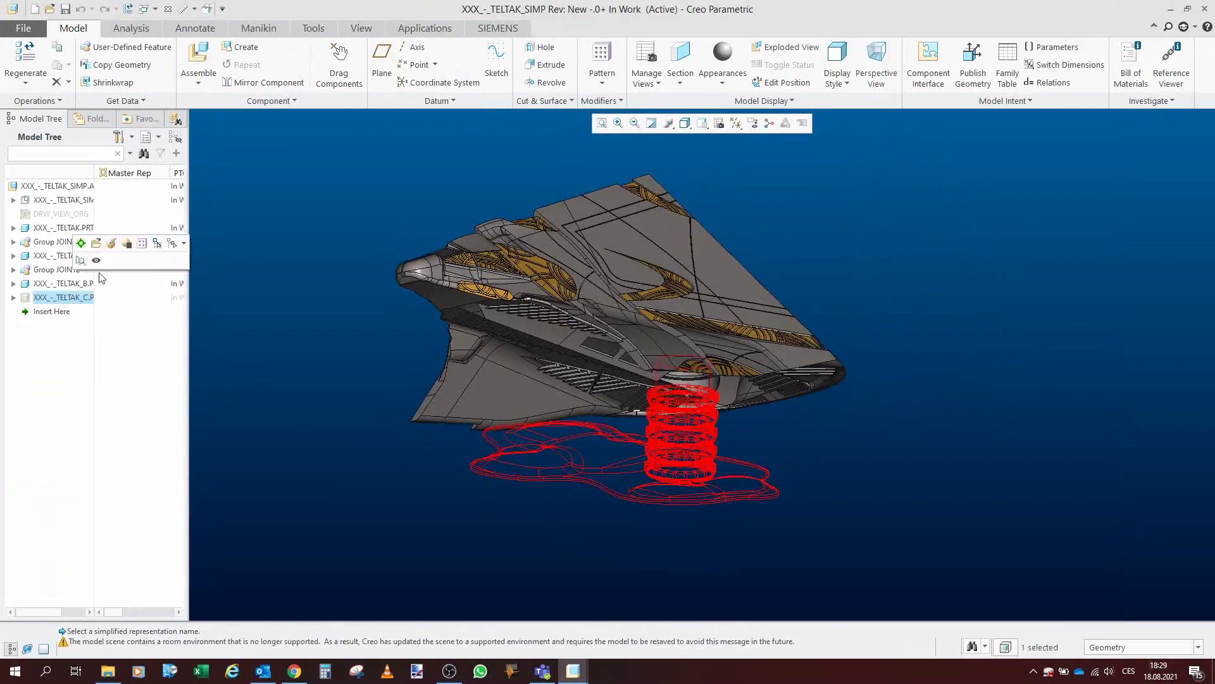
pyautogui.click(99, 261)
pyautogui.click(260, 452)
pyautogui.moveTo(573, 449)
pyautogui.mouseDown(button='middle')
pyautogui.moveTo(497, 438)
pyautogui.moveTo(506, 424)
pyautogui.mouseUp(button='middle')
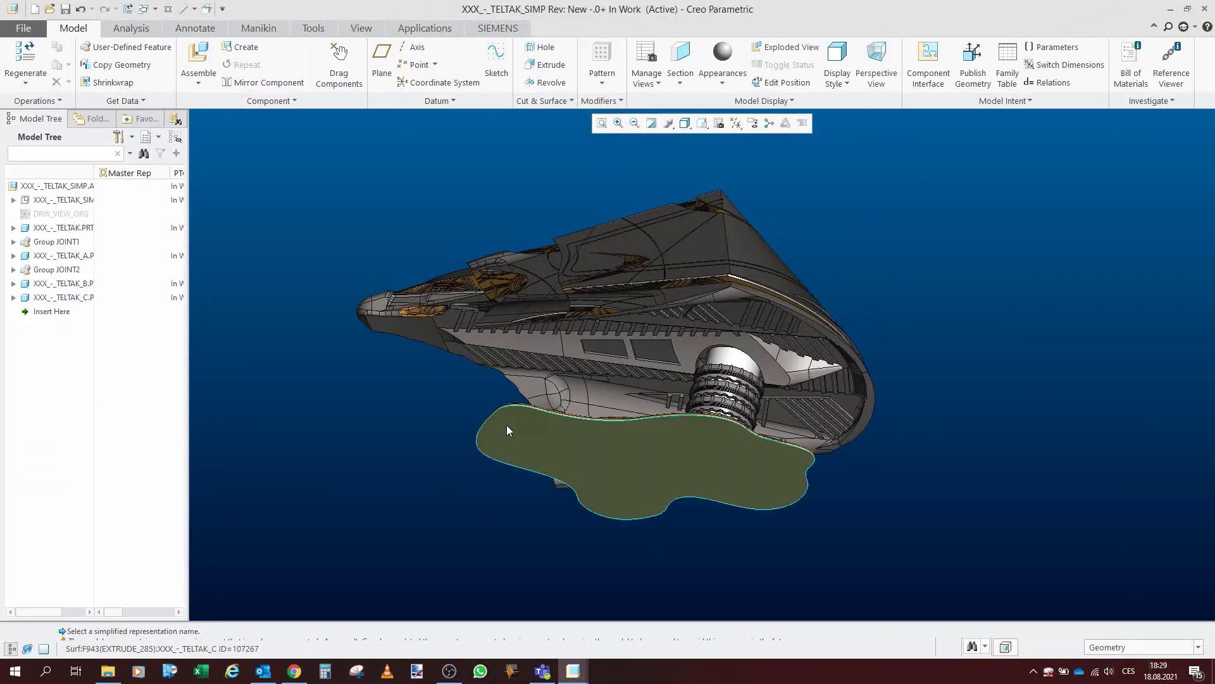
# - Open the TELTAK_C part in its own window and examine the stand's ringed column and golden base, closing it when done
pyautogui.click(682, 451)
pyautogui.click(707, 377)
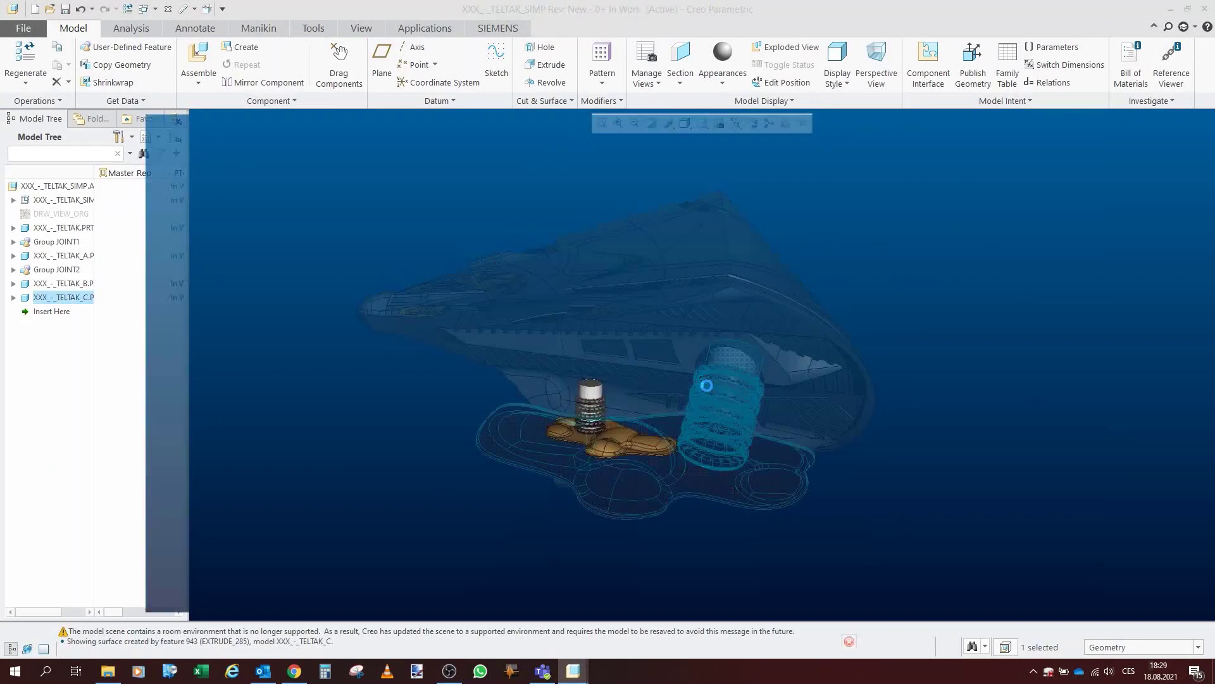
pyautogui.moveTo(747, 380); pyautogui.dragTo(480, 382, button='middle')
pyautogui.scroll(4, 507, 485)
pyautogui.scroll(-4, 488, 367)
pyautogui.scroll(4, 480, 382)
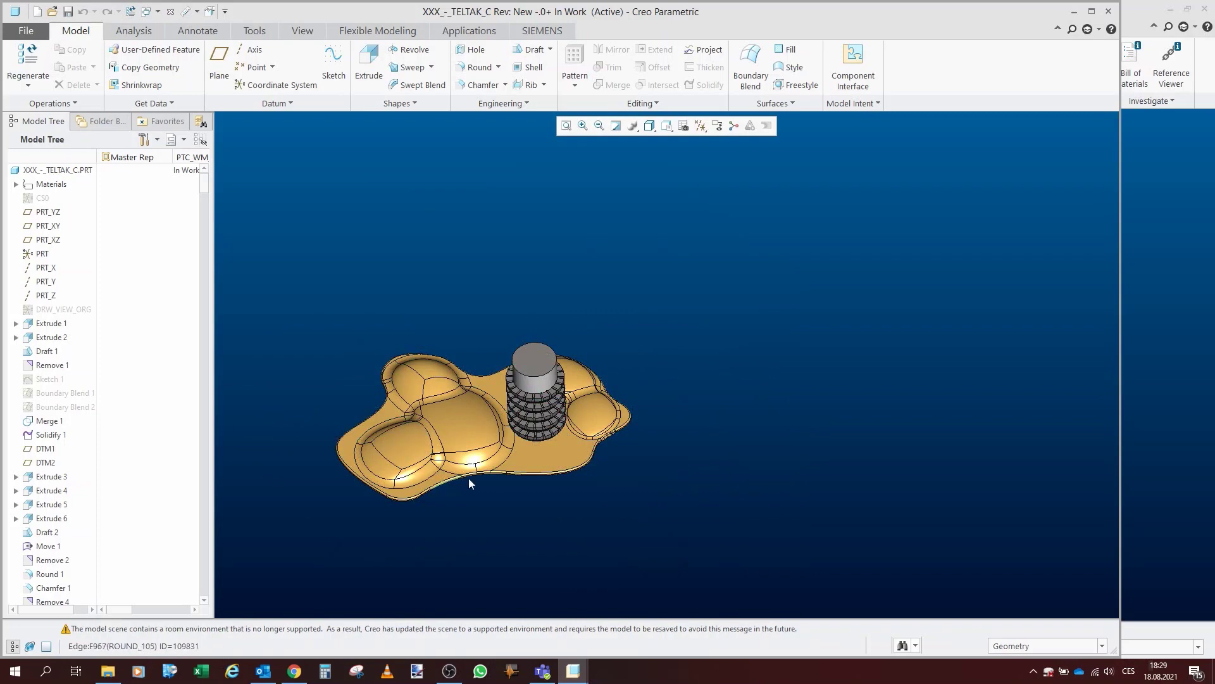
pyautogui.moveTo(595, 459); pyautogui.dragTo(524, 375, button='middle')
pyautogui.scroll(3, 524, 375)
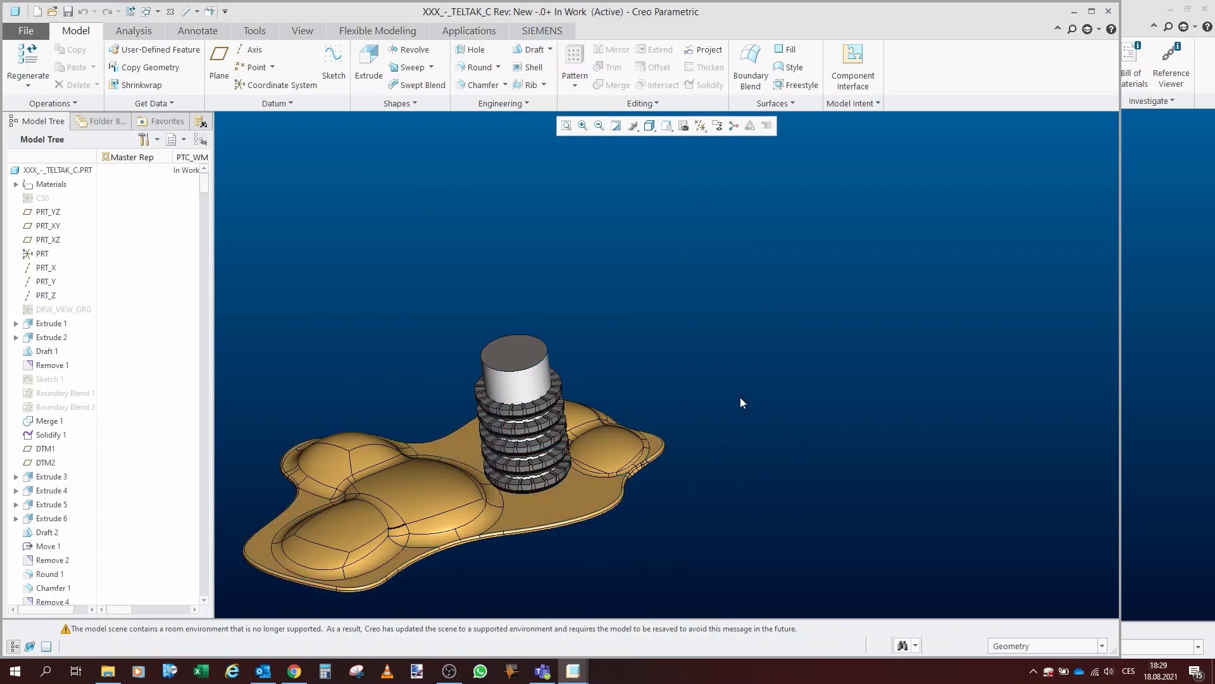
pyautogui.moveTo(741, 402); pyautogui.dragTo(710, 378, button='middle')
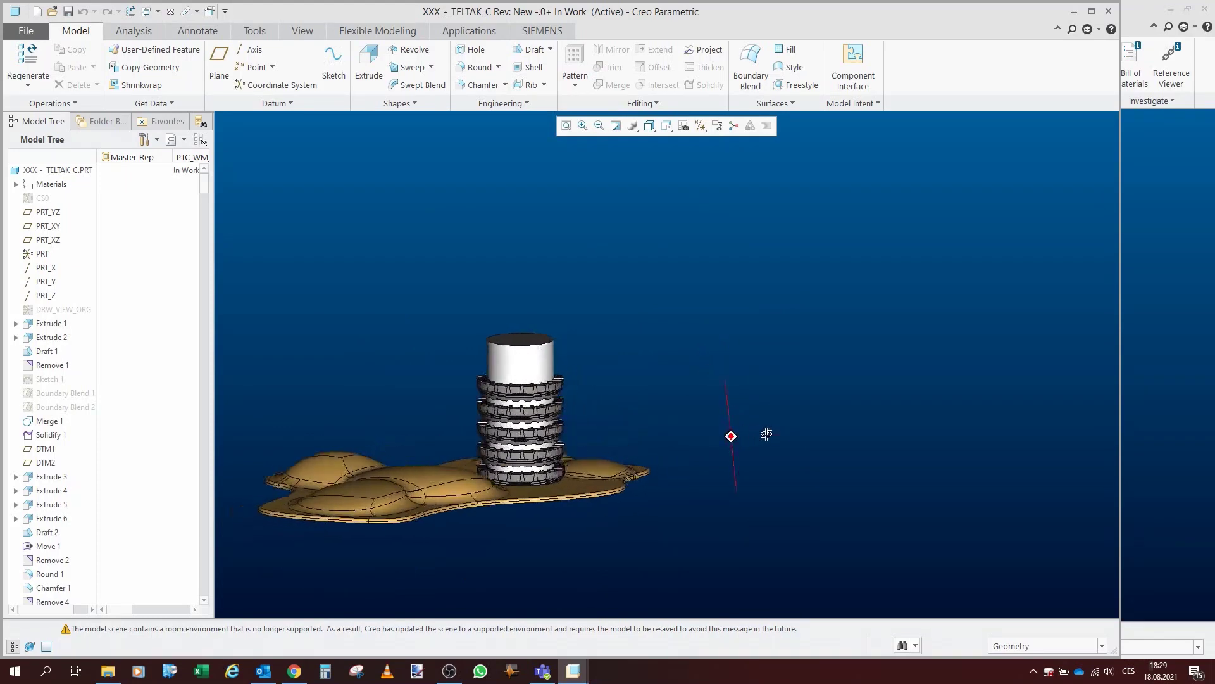
pyautogui.click(170, 12)
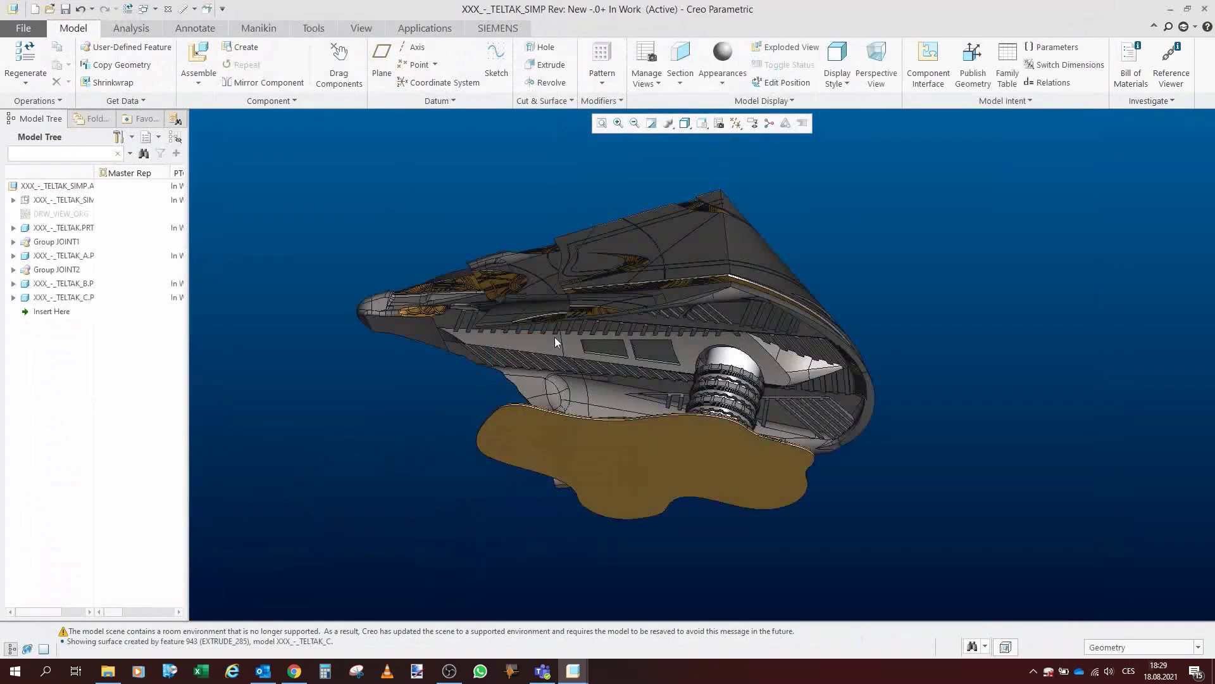
# - Close the simplified assembly and examine the detailed TELTAK assembly from the front, the side and the underside
pyautogui.moveTo(709, 380)
pyautogui.mouseDown(button='middle')
pyautogui.moveTo(757, 378)
pyautogui.moveTo(689, 382)
pyautogui.mouseUp(button='middle')
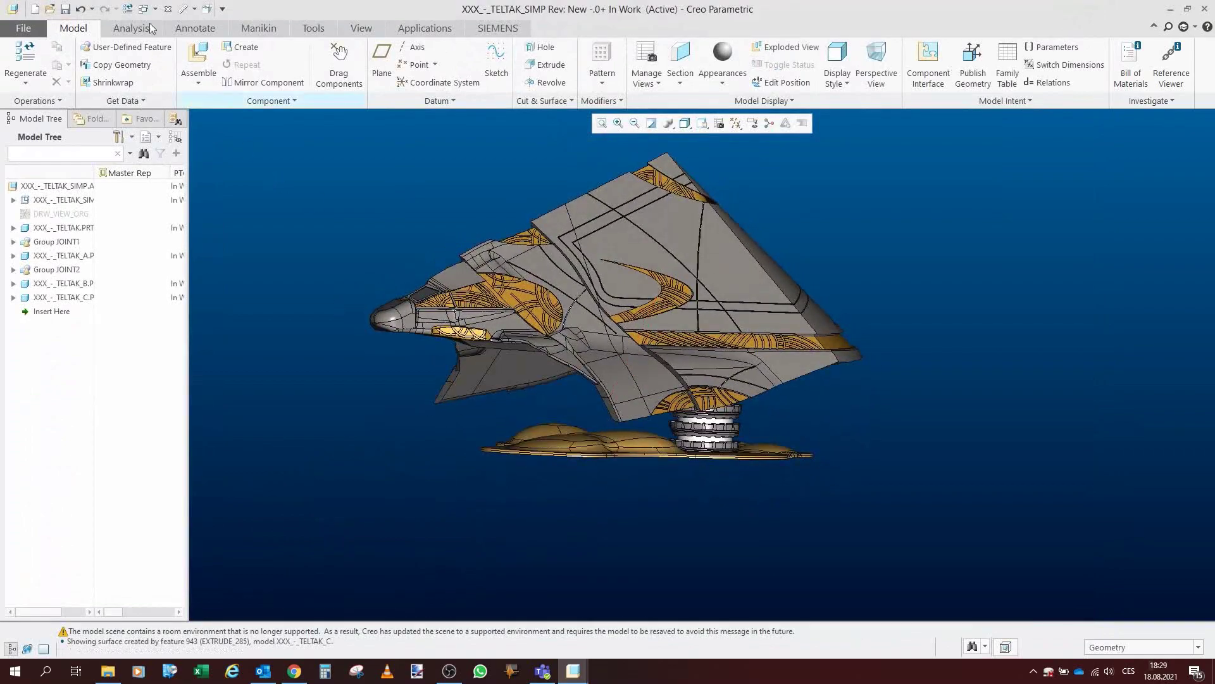
pyautogui.click(171, 11)
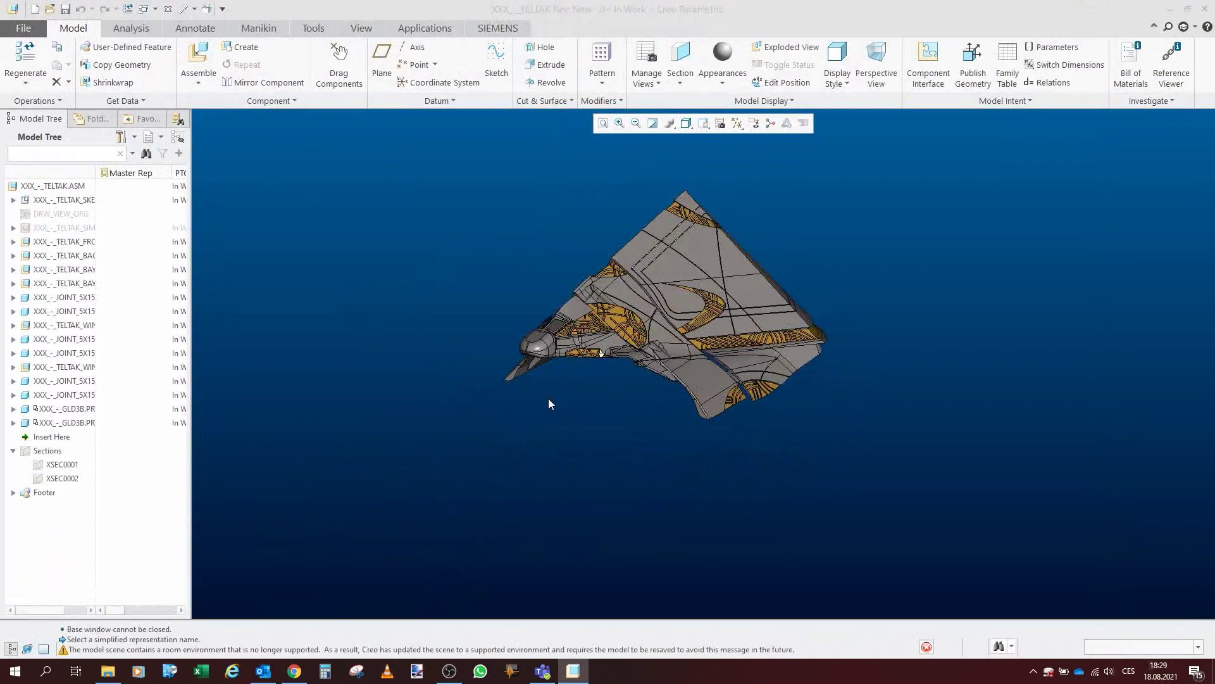
pyautogui.moveTo(671, 344)
pyautogui.mouseDown(button='middle')
pyautogui.moveTo(735, 345)
pyautogui.moveTo(686, 337)
pyautogui.mouseUp(button='middle')
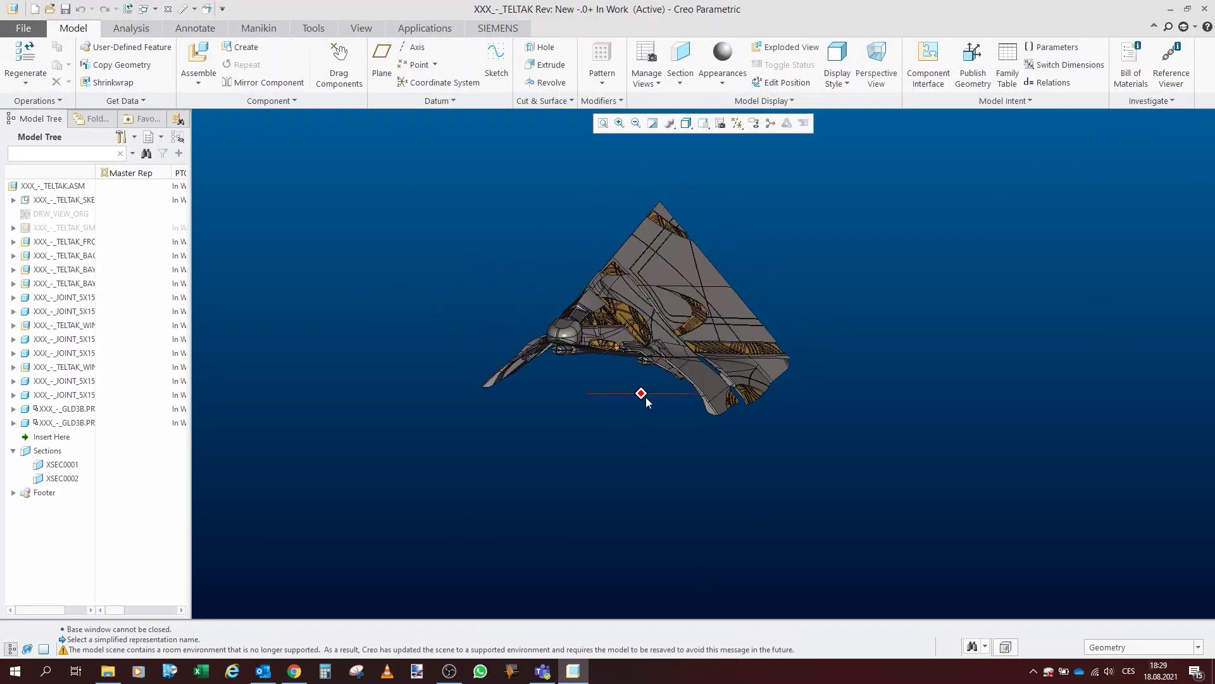
pyautogui.moveTo(646, 401); pyautogui.dragTo(631, 402, button='middle')
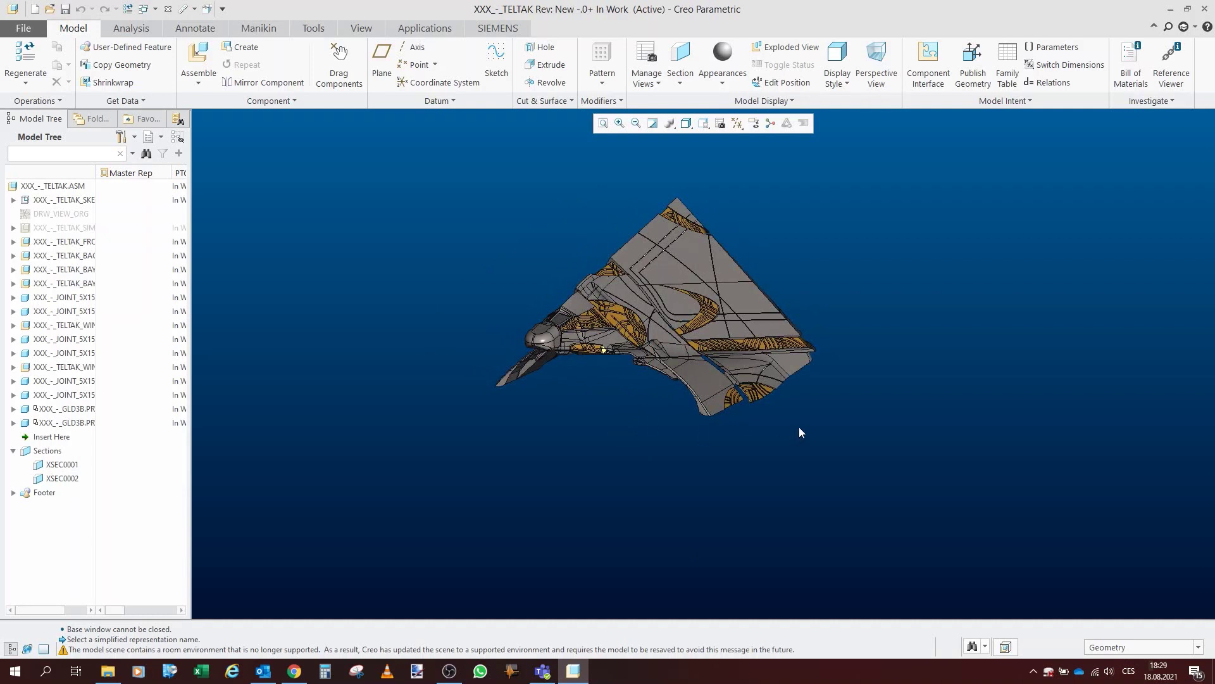
pyautogui.moveTo(696, 323); pyautogui.dragTo(624, 308, button='middle')
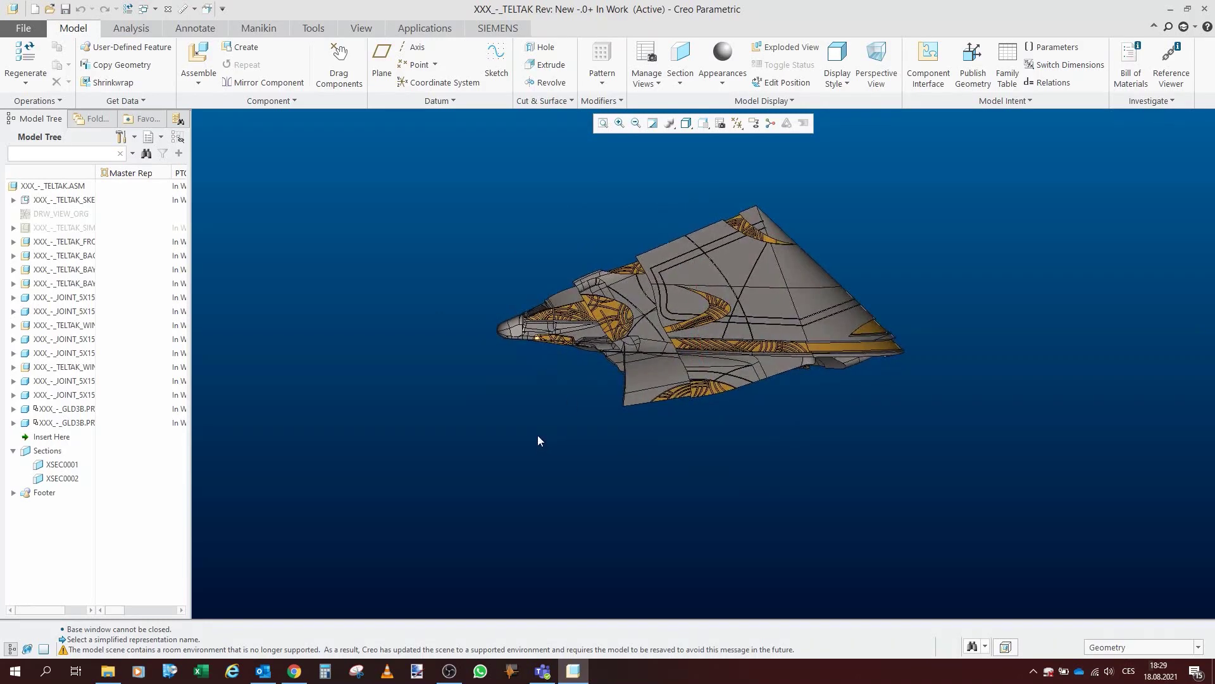
pyautogui.moveTo(700, 315)
pyautogui.mouseDown(button='middle')
pyautogui.moveTo(684, 159)
pyautogui.moveTo(689, 216)
pyautogui.mouseUp(button='middle')
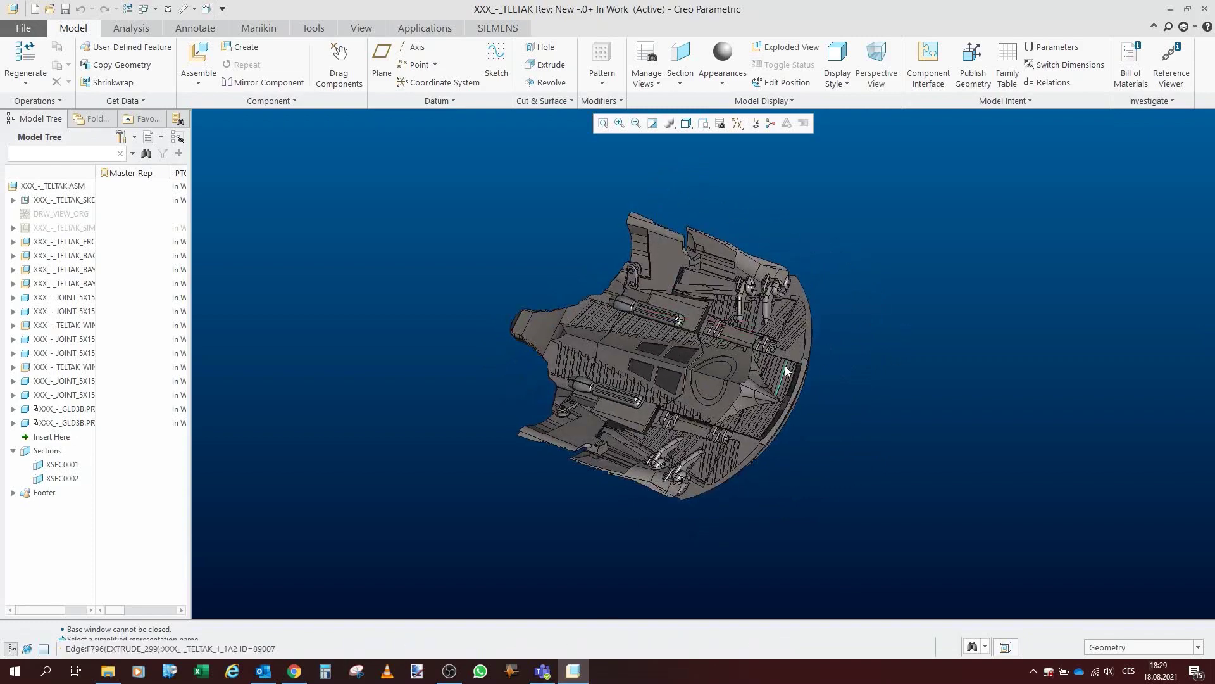
pyautogui.moveTo(782, 371)
pyautogui.mouseDown(button='middle')
pyautogui.moveTo(800, 455)
pyautogui.moveTo(767, 496)
pyautogui.moveTo(776, 378)
pyautogui.moveTo(686, 291)
pyautogui.mouseUp(button='middle')
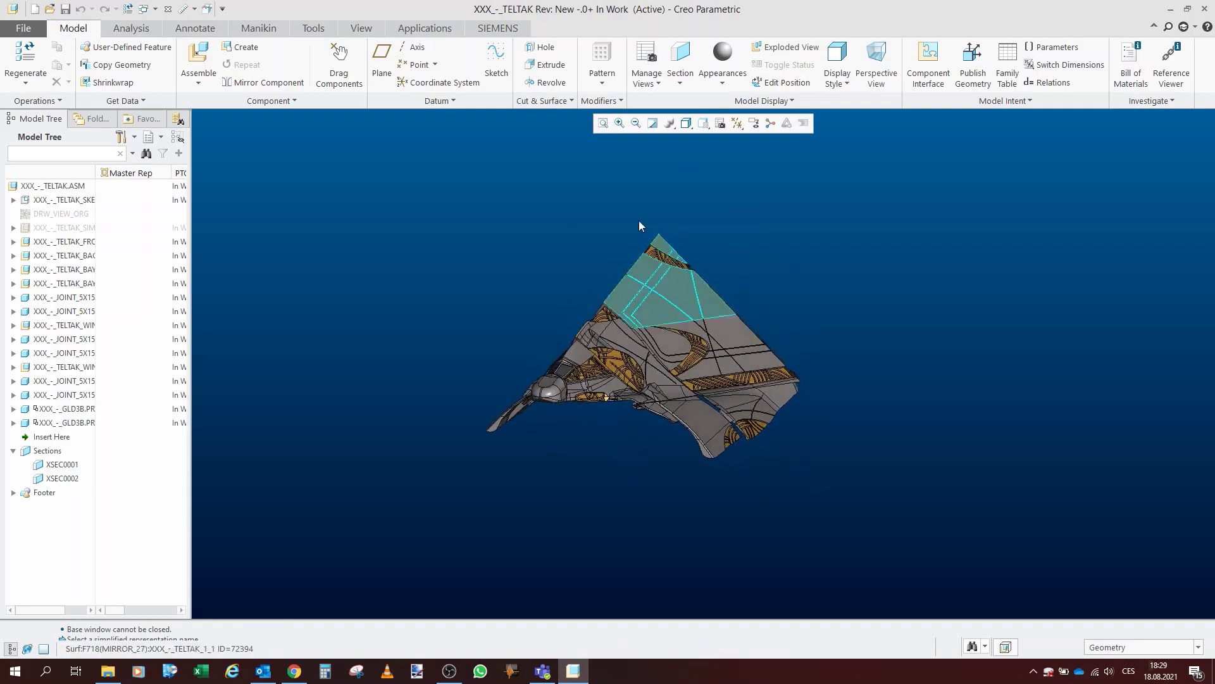
pyautogui.moveTo(639, 220)
pyautogui.mouseDown(button='middle')
pyautogui.moveTo(655, 216)
pyautogui.moveTo(606, 201)
pyautogui.mouseUp(button='middle')
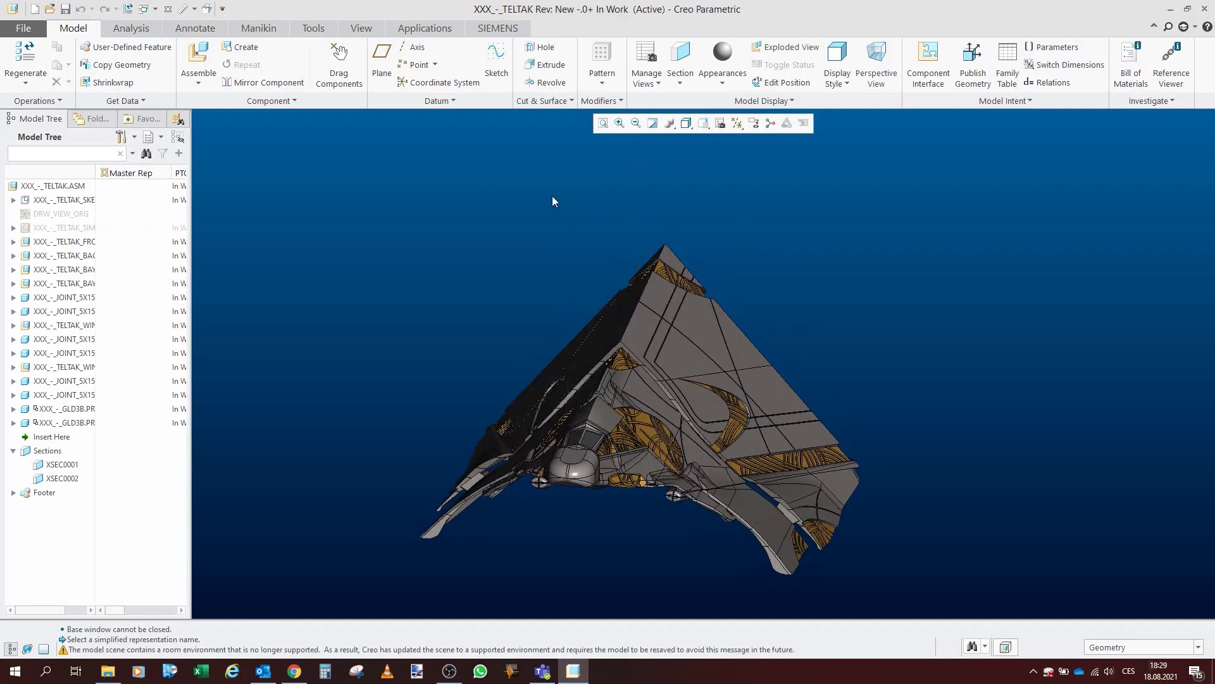